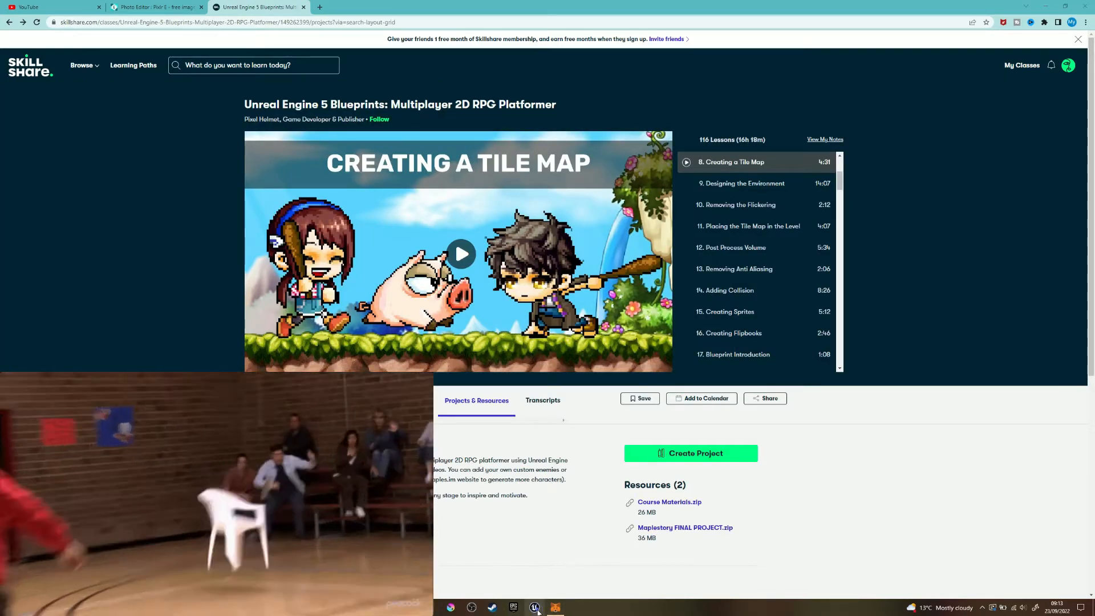
Step: Open the recent MapleSmall project in Unreal Engine
click(506, 226)
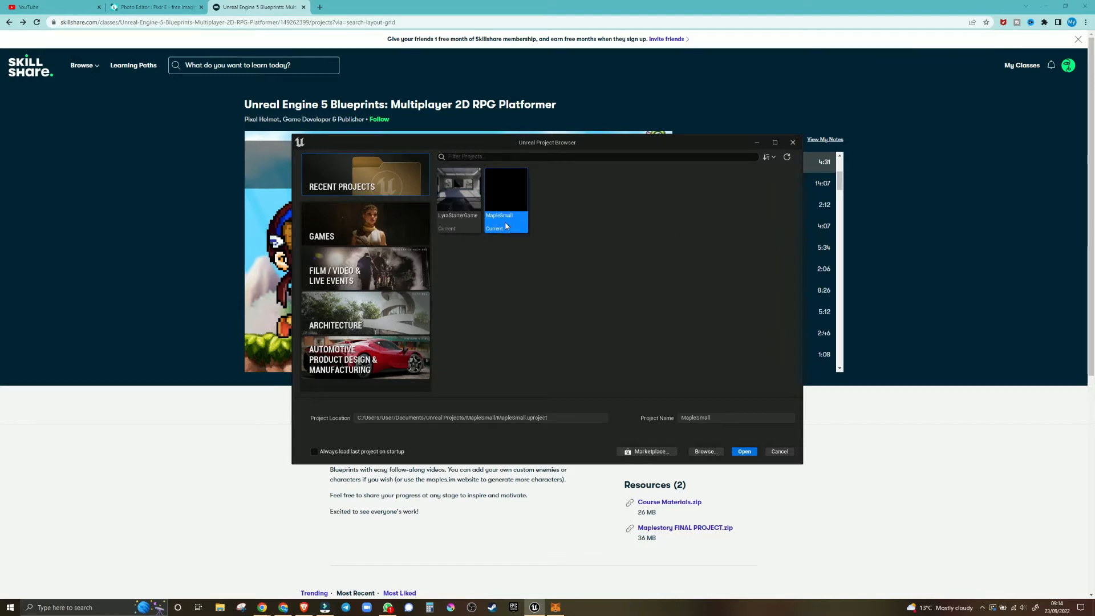
double_click(506, 226)
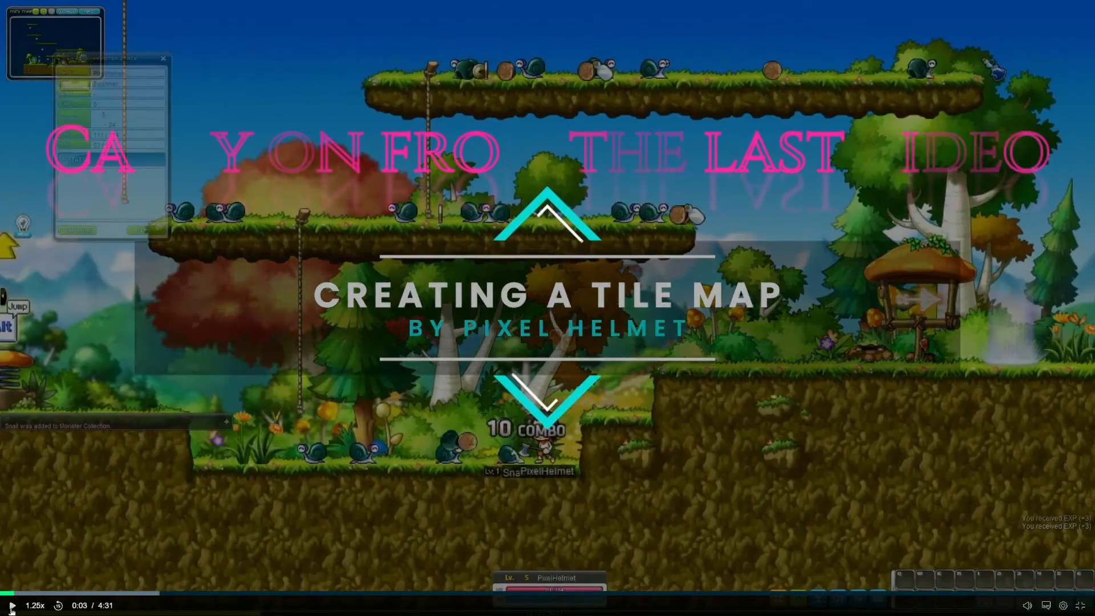
Step: Switch to the Skillshare course in the browser and watch the start of the Designing the Environment lesson in full screen
click(11, 611)
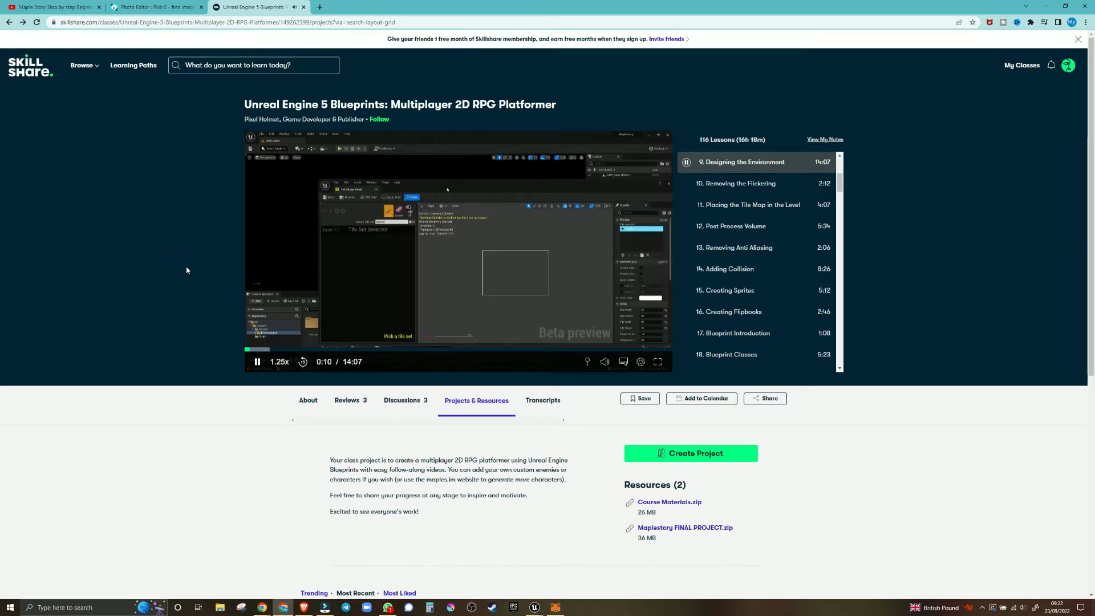
click(659, 364)
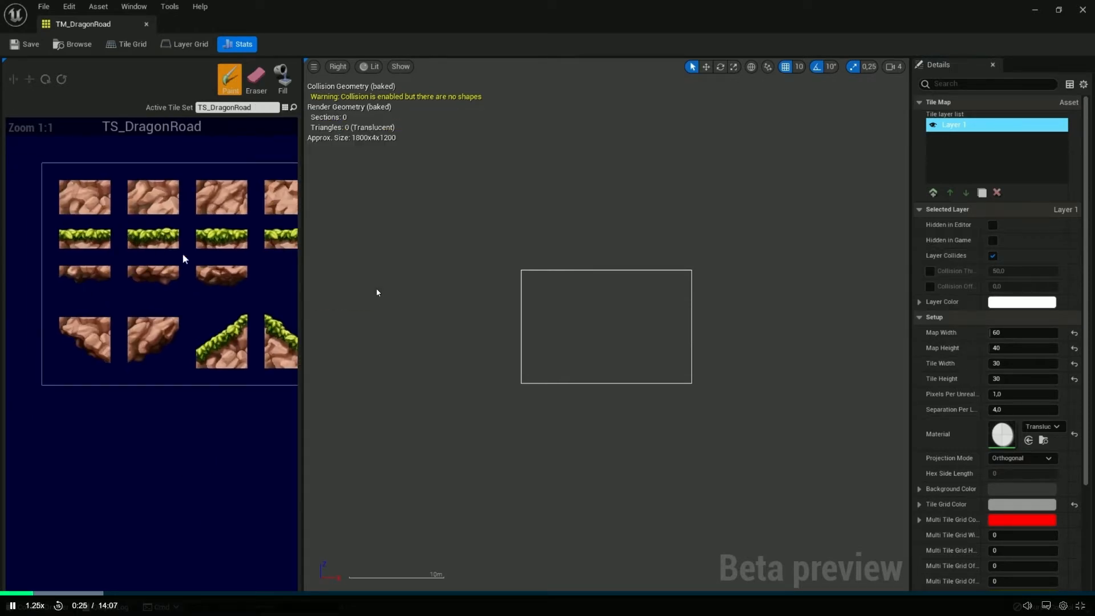
click(376, 292)
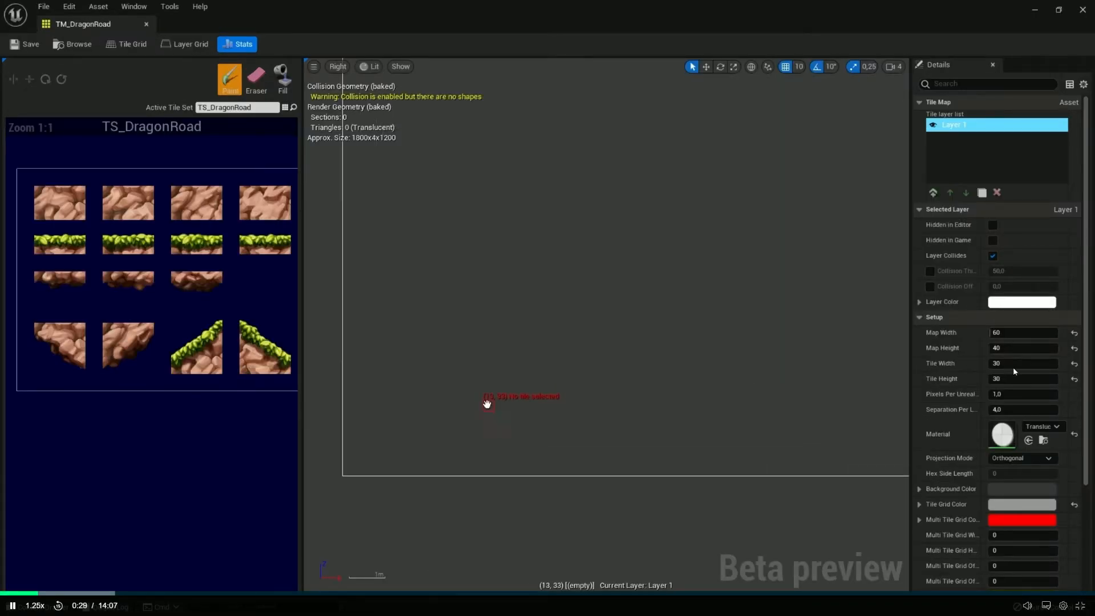
click(611, 323)
Step: Switch to the Unreal tile map editor and rename the TM_dragon1 map's only layer to Base
key(alt+Tab)
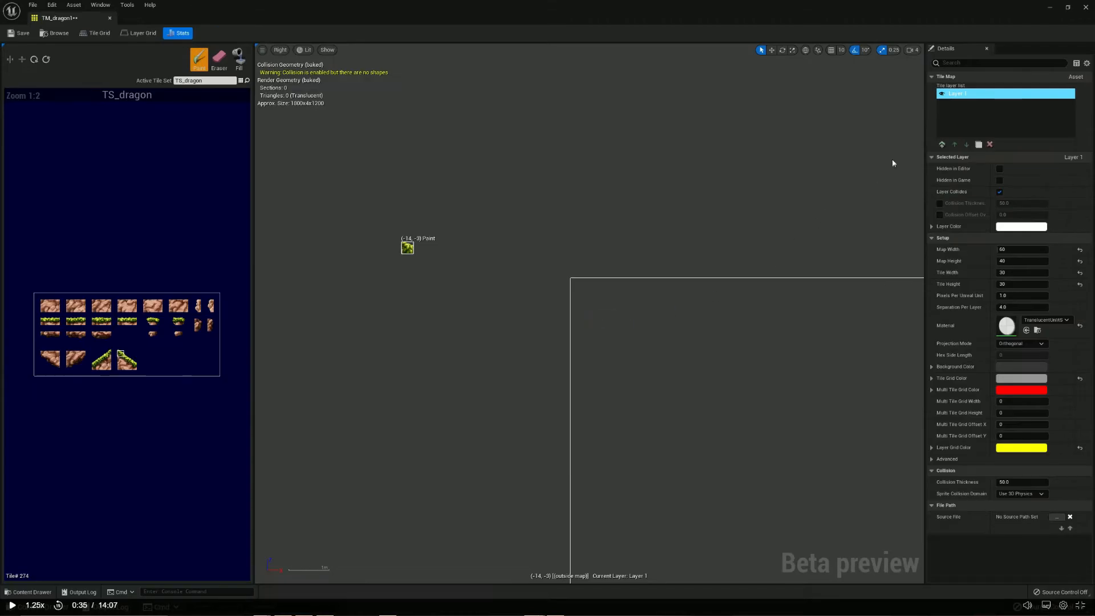
right_click(963, 97)
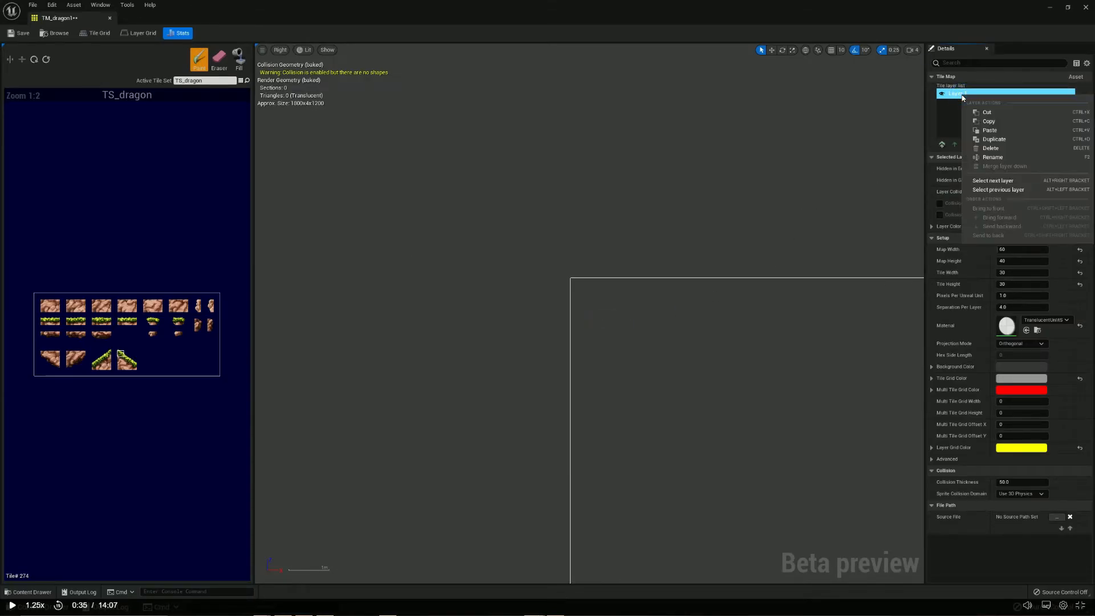
click(1008, 165)
text(Base)
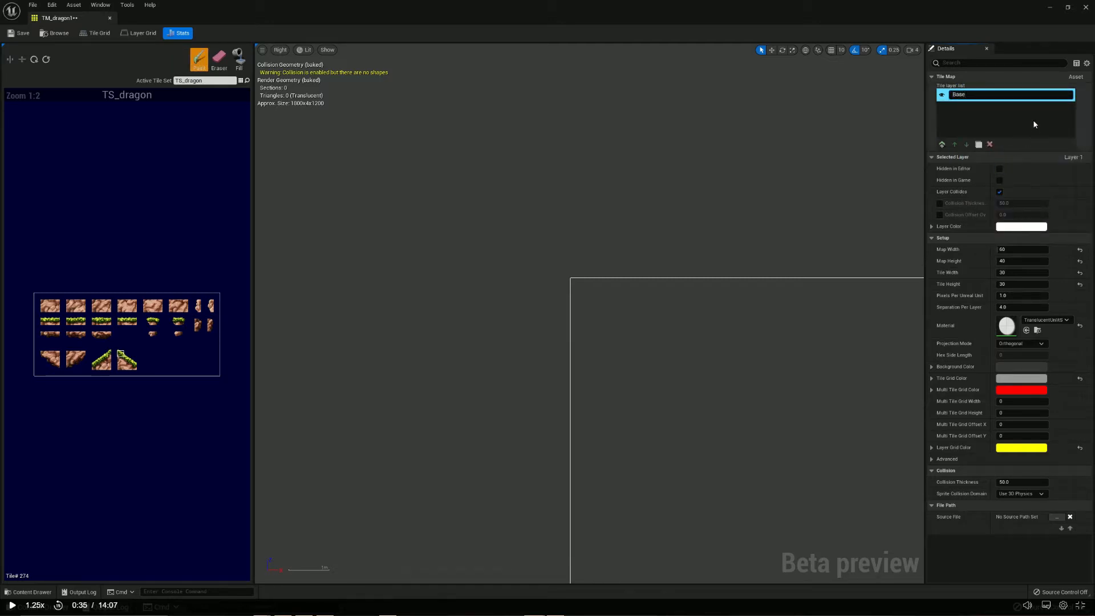
key(Return)
Step: Follow the lesson's map size instructions and set the tile map's height to 60 tiles
key(alt+Tab)
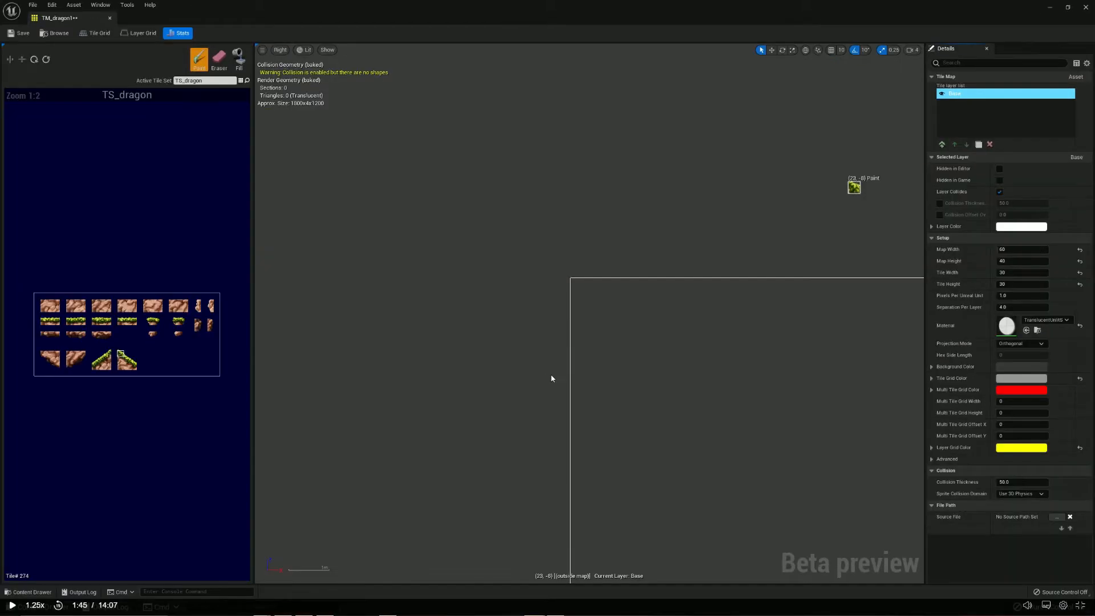
key(space)
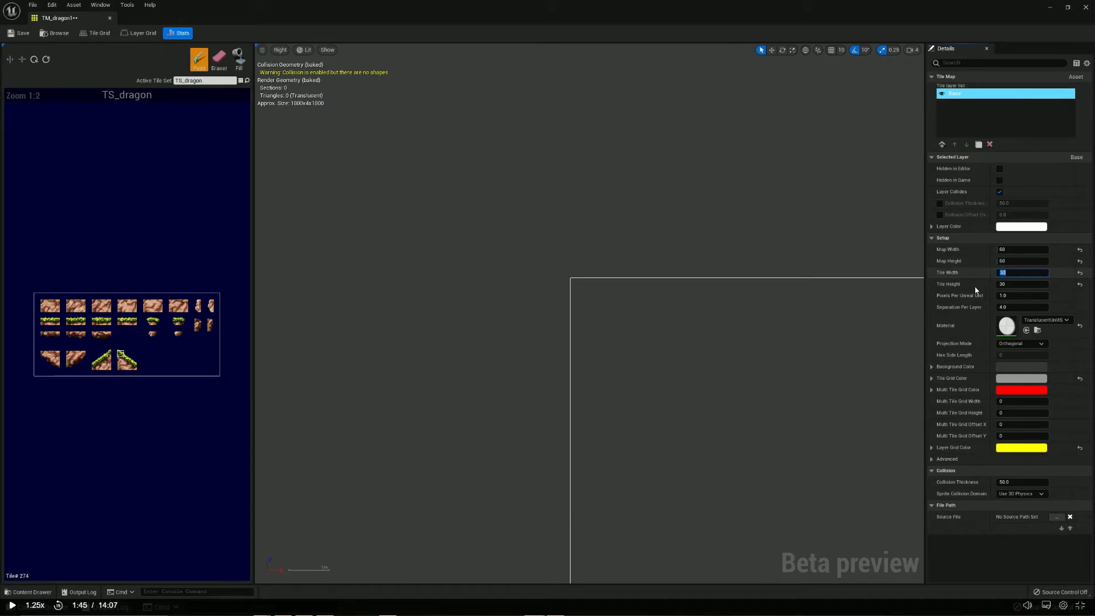
key(space)
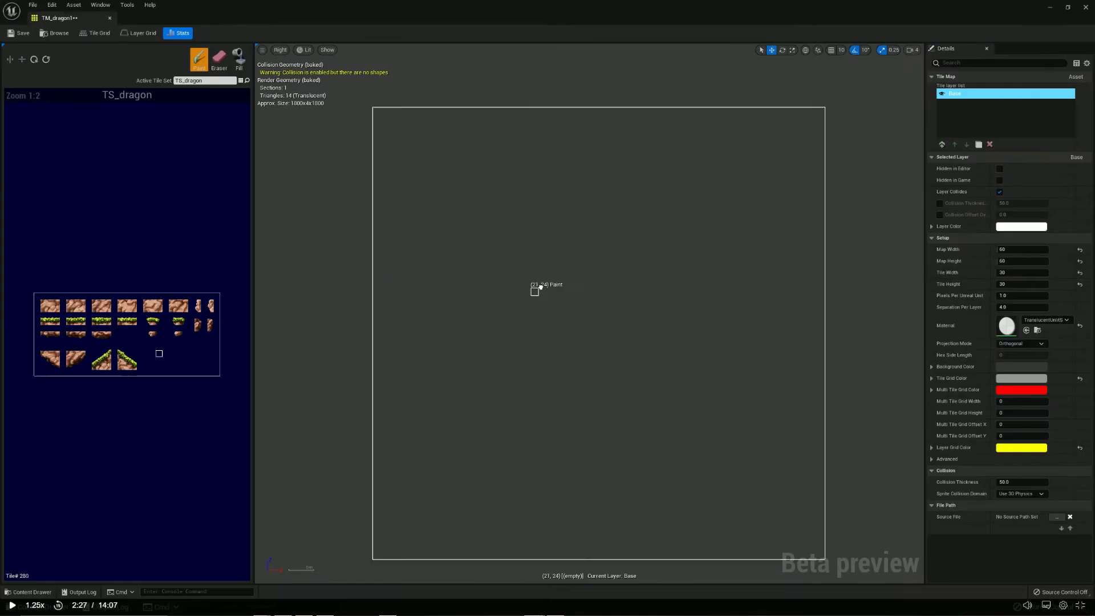
key(space)
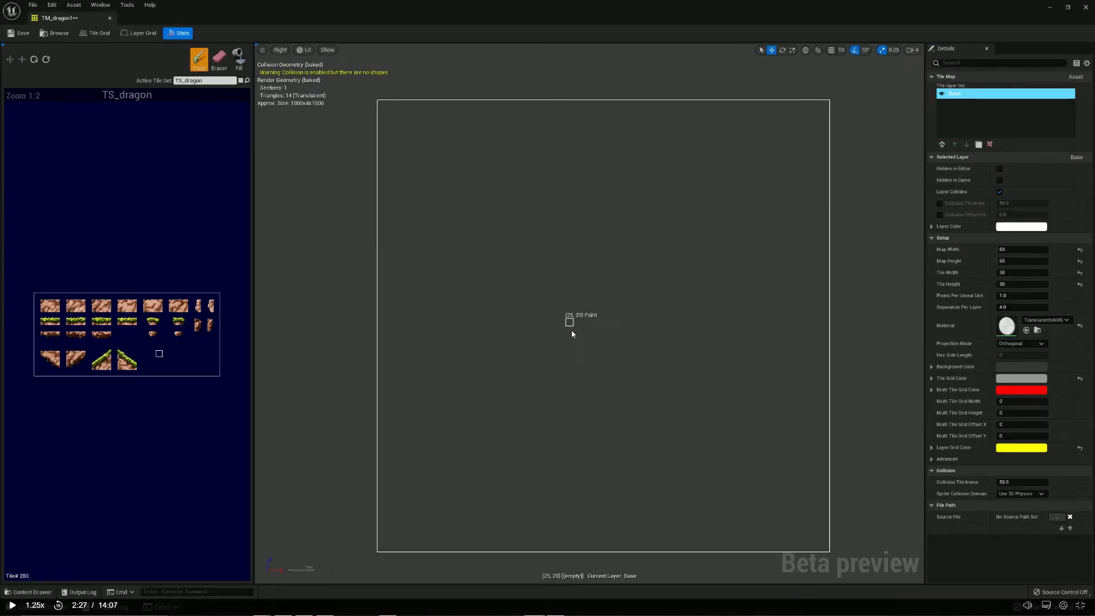
Step: Try painting a strip of rock tiles across the middle of the map and undo the strokes
right_drag(546, 307, 531, 317)
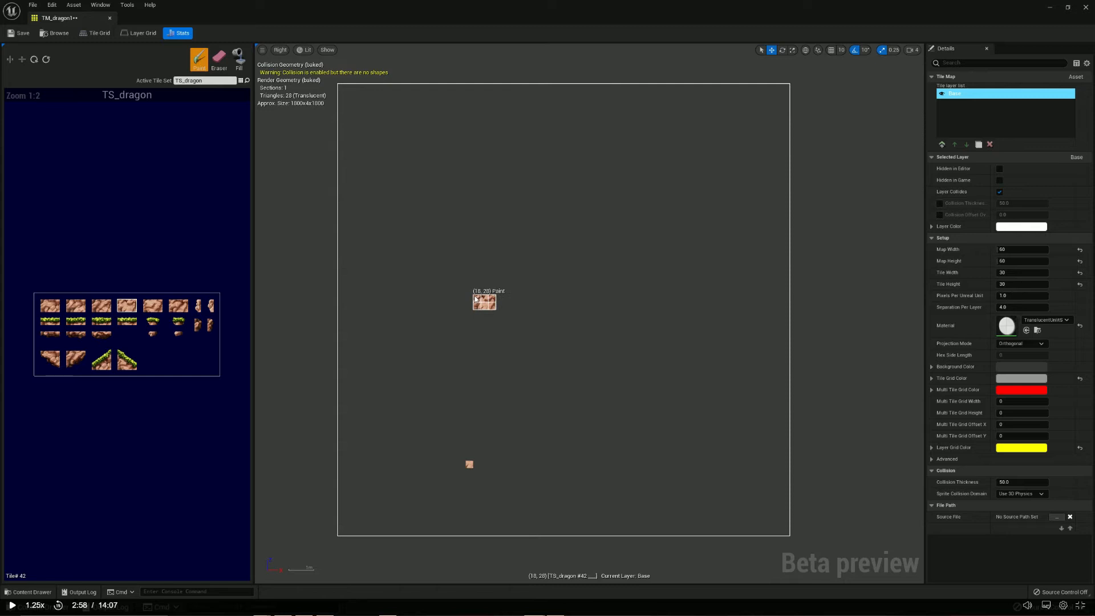
drag(495, 305, 536, 307)
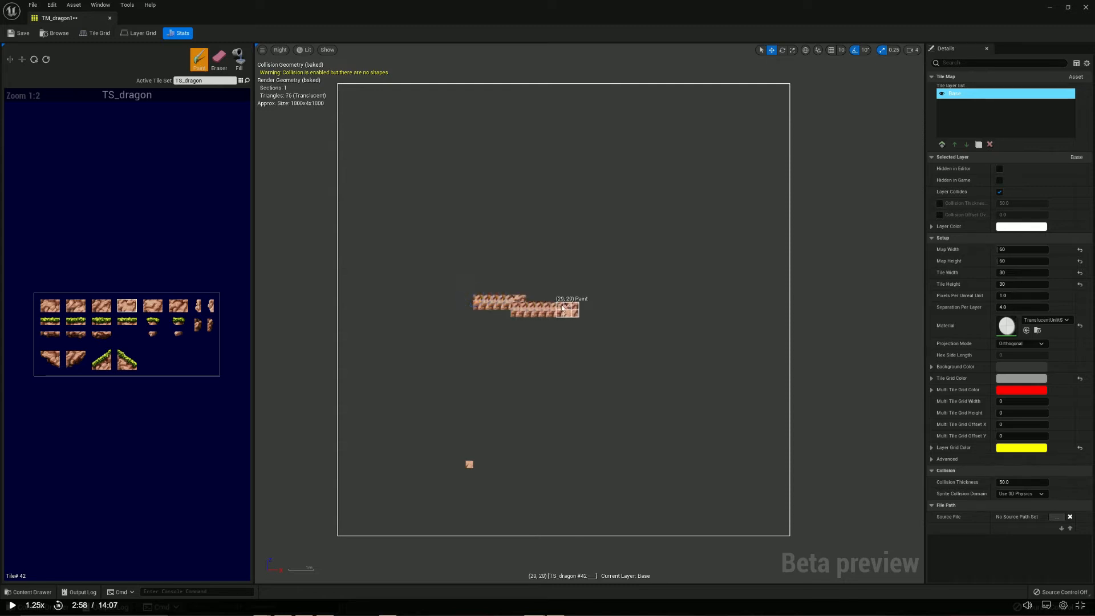
key(ctrl+z)
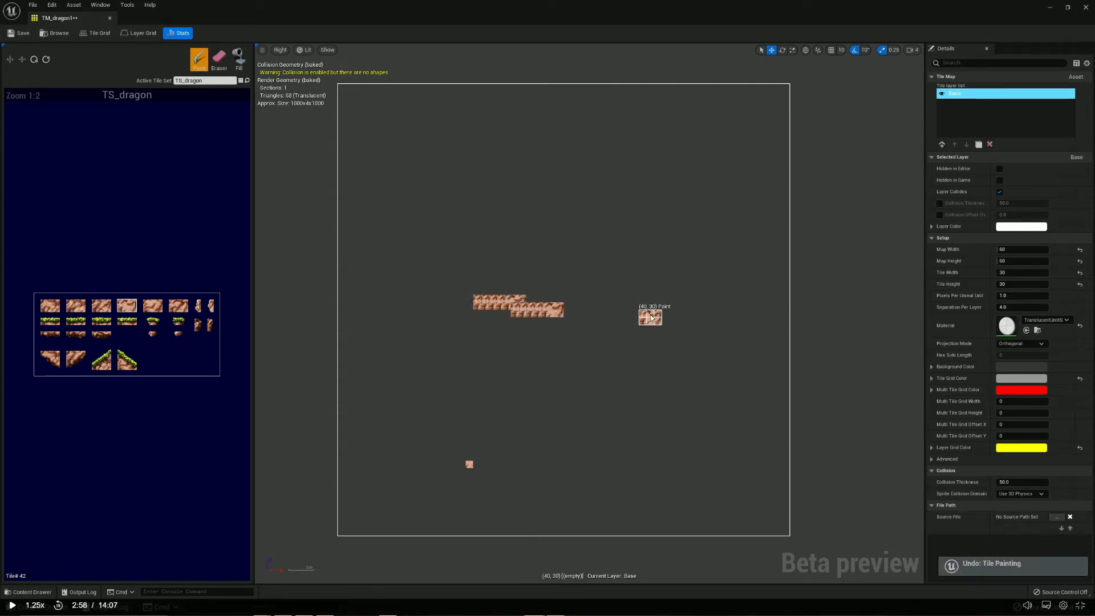
key(ctrl+z)
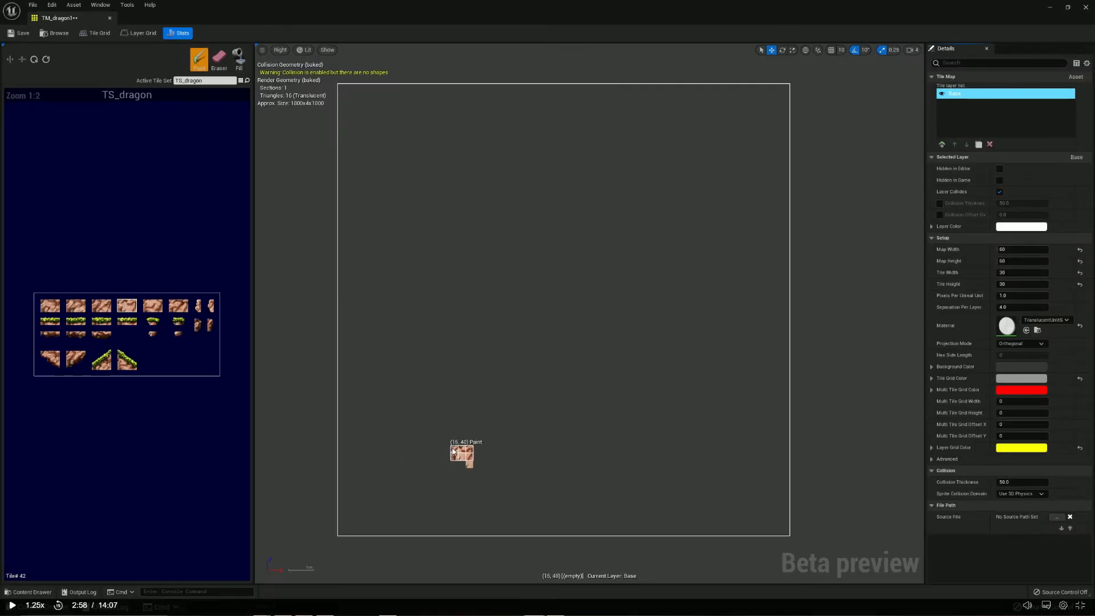
Step: Paint the fourth, third and second rock blocks of the tile set side by side from the map's left edge at row 48
click(342, 452)
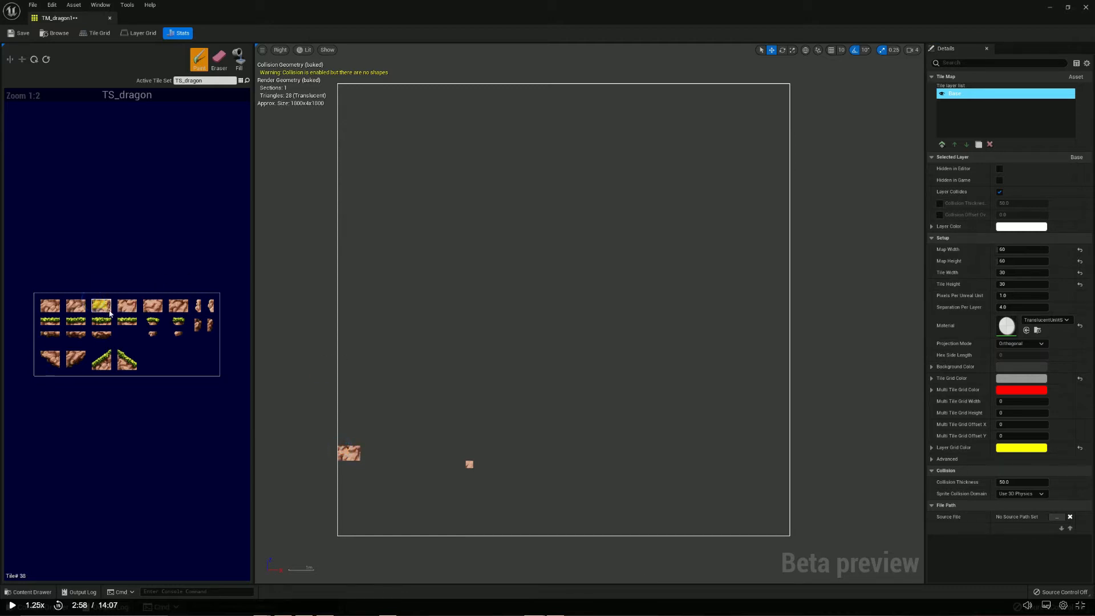
click(364, 453)
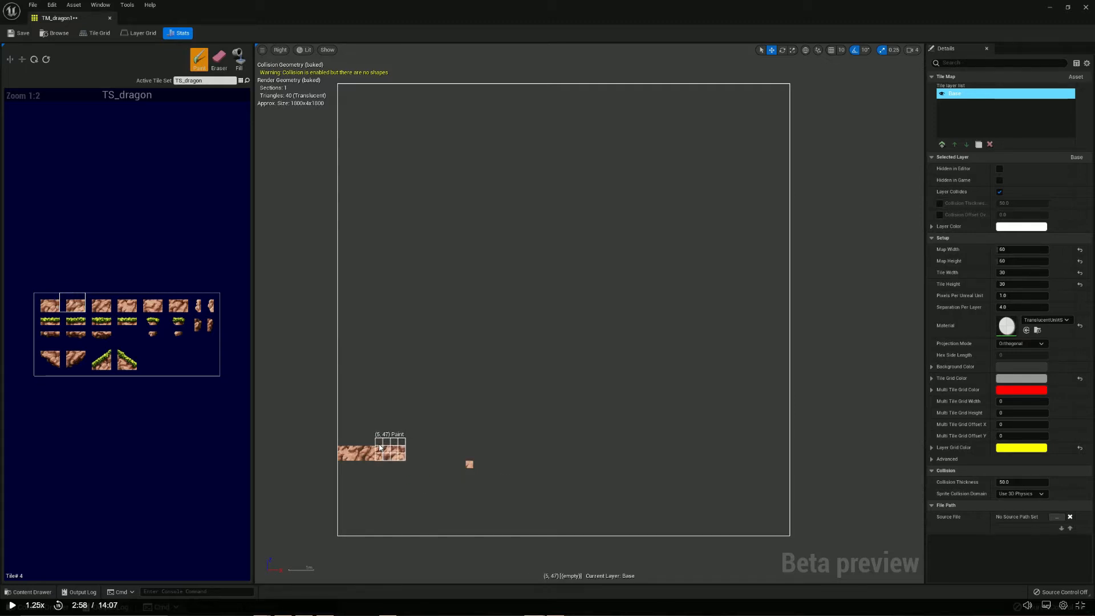
click(70, 304)
click(386, 456)
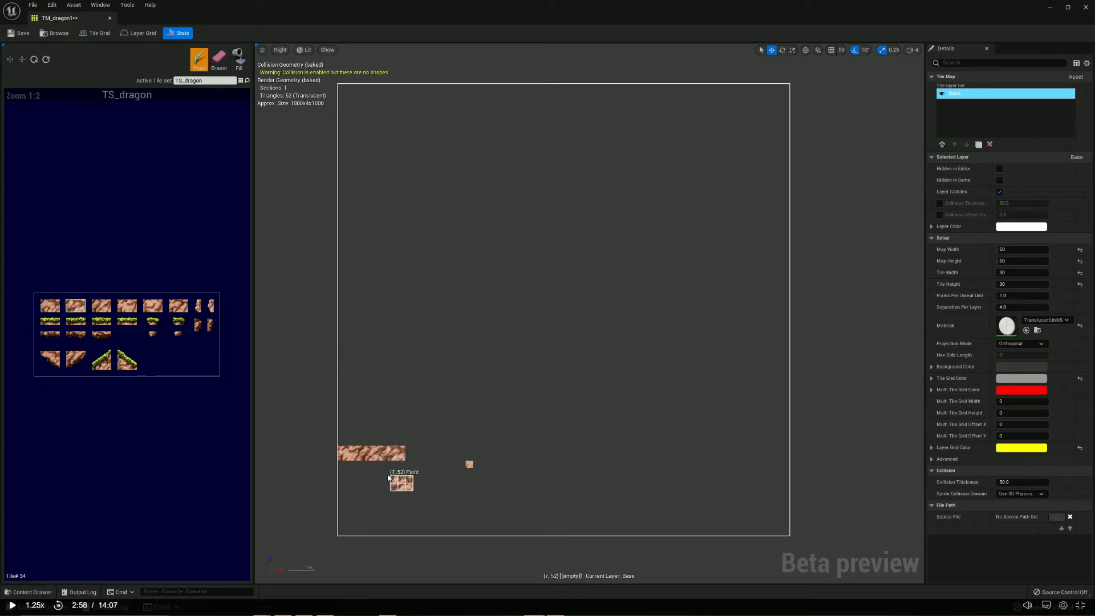
Step: Extend the rock row with the fifth rock block of the tile set, placed directly against its right end
scroll(376, 473, up, 3)
scroll(346, 452, up, 3)
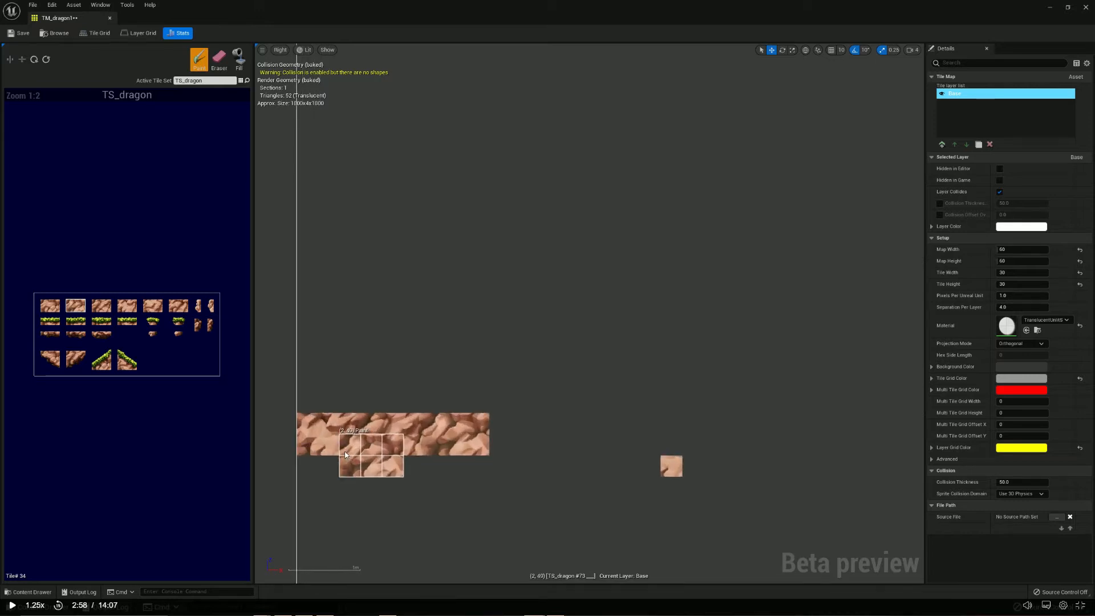
scroll(345, 455, up, 3)
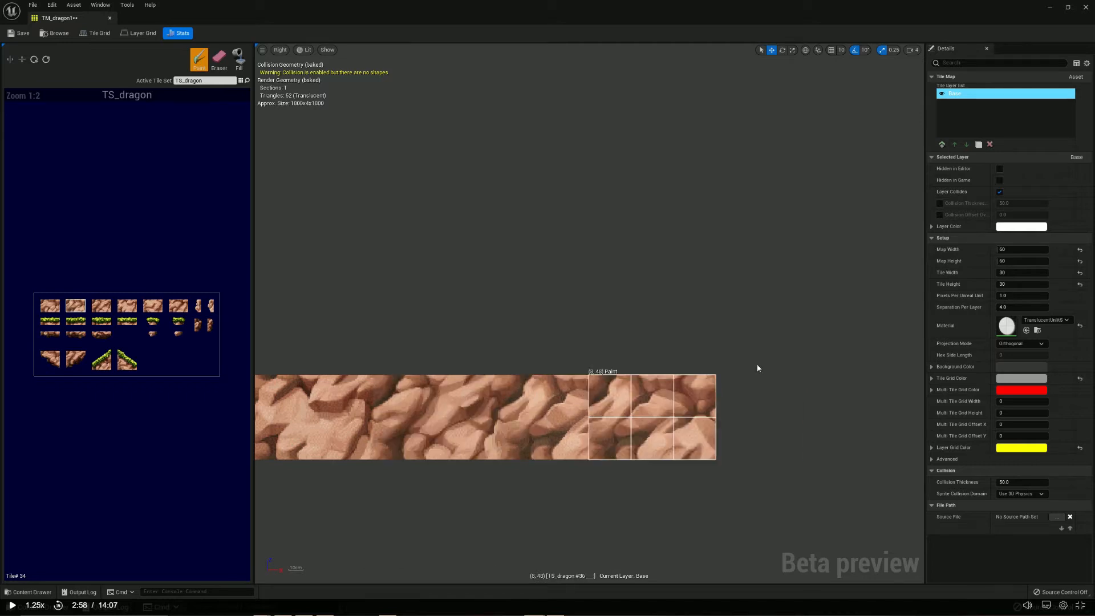
scroll(757, 368, down, 1)
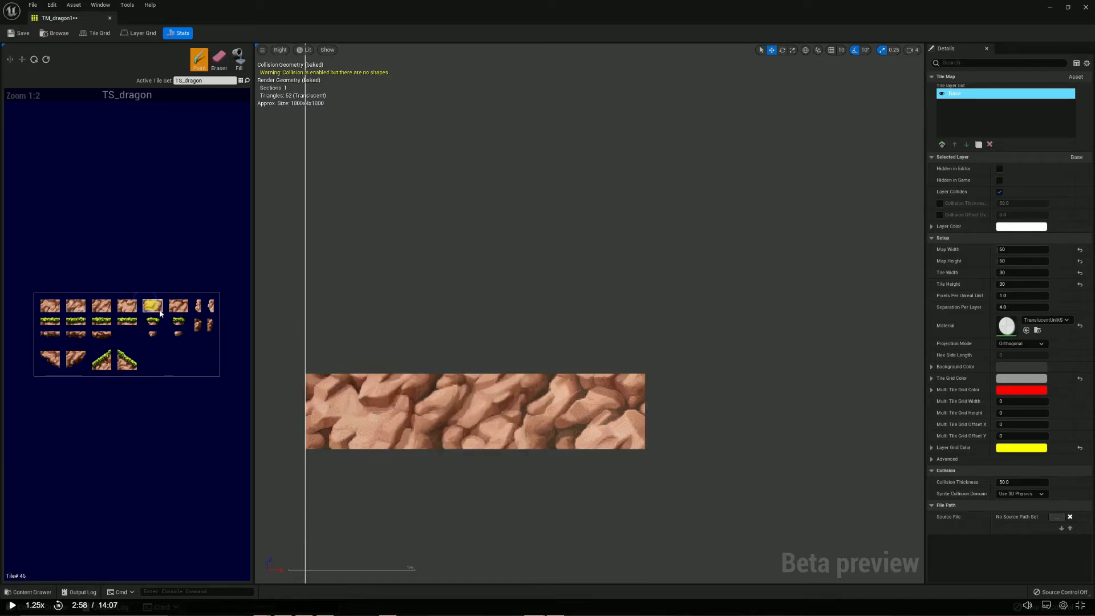
click(666, 403)
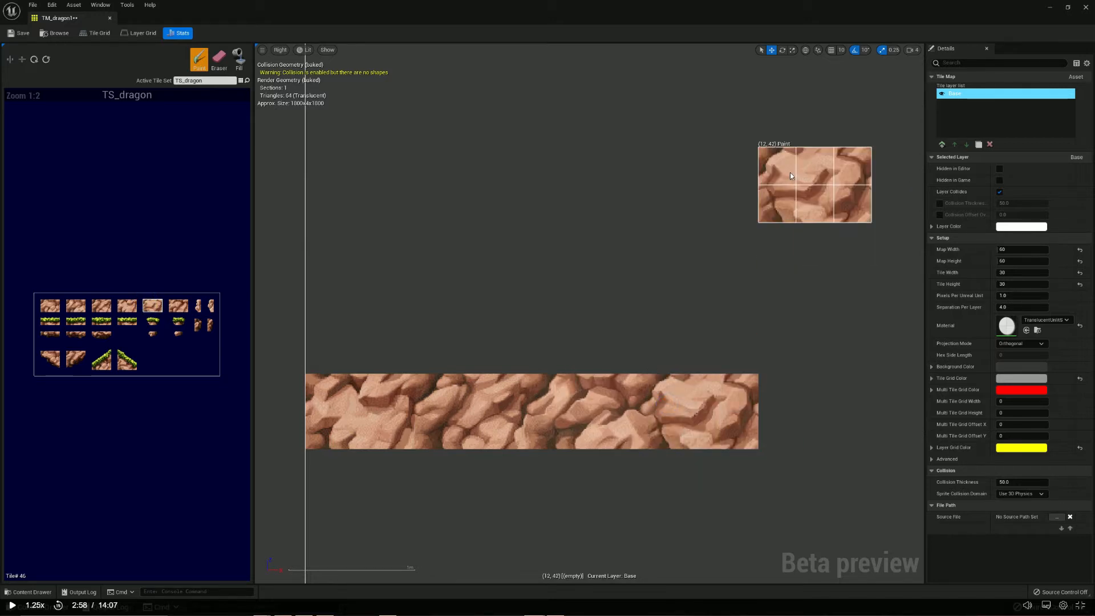
scroll(673, 280, down, 3)
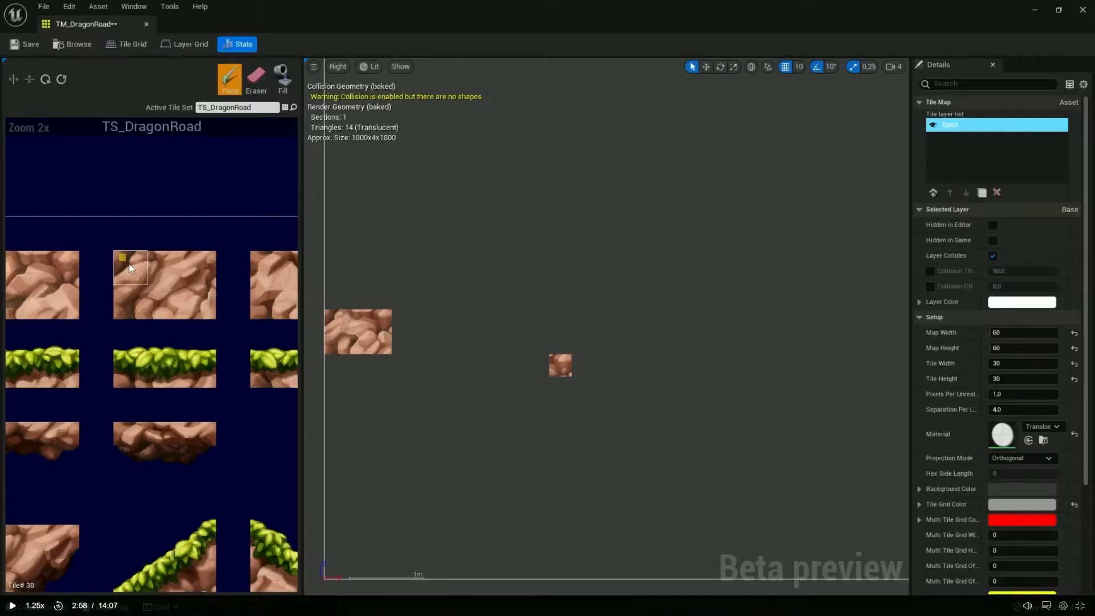
Step: Follow the lesson and fill the map's full width with rock tiles from row 48 down to its lower boundary
click(465, 328)
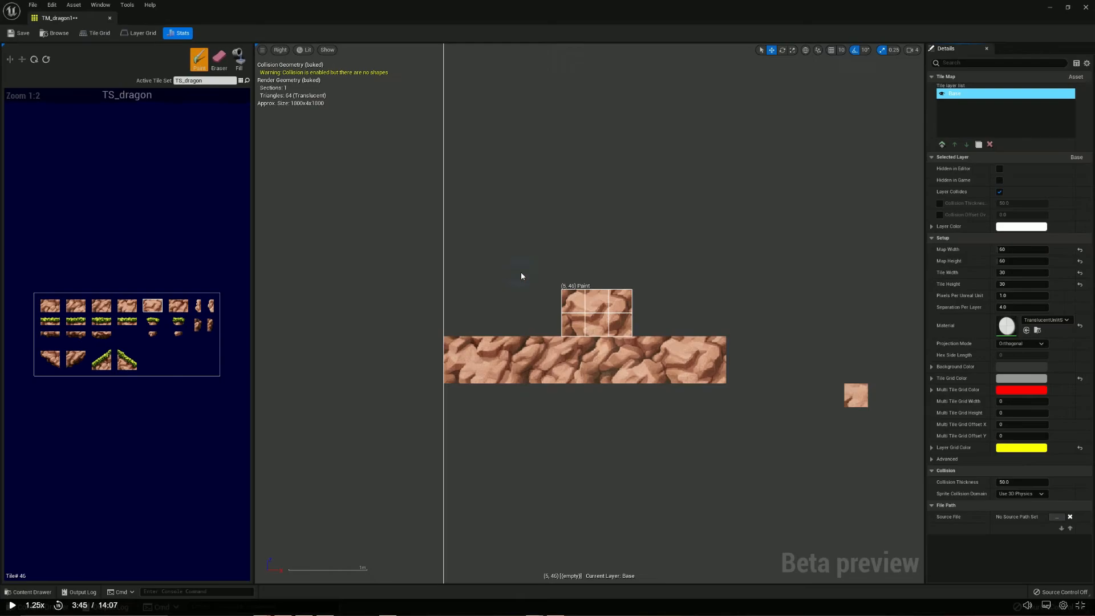
click(521, 272)
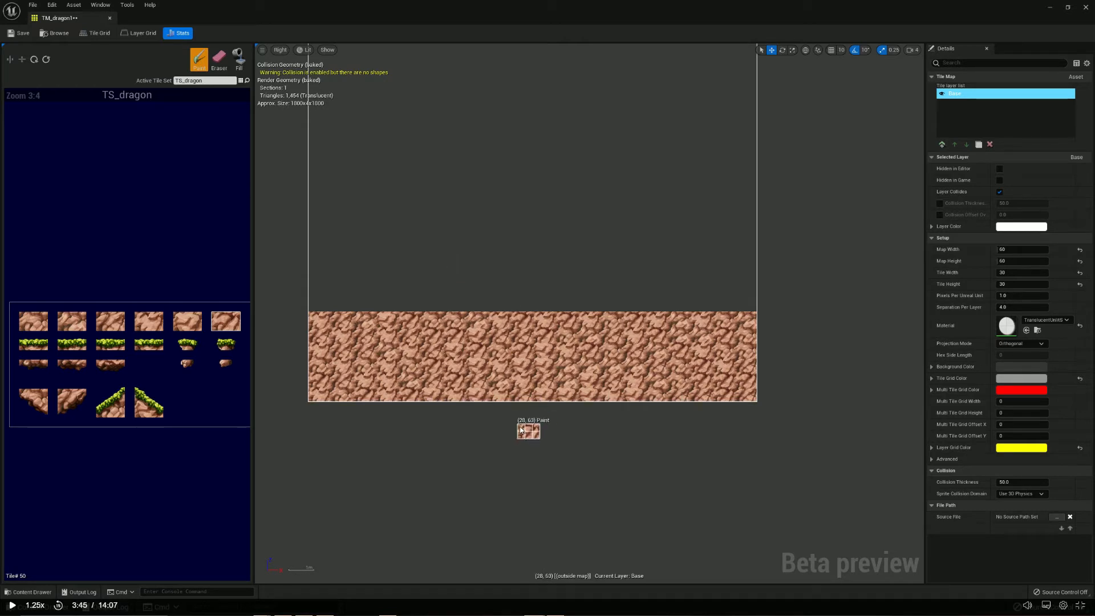
scroll(538, 361, up, 2)
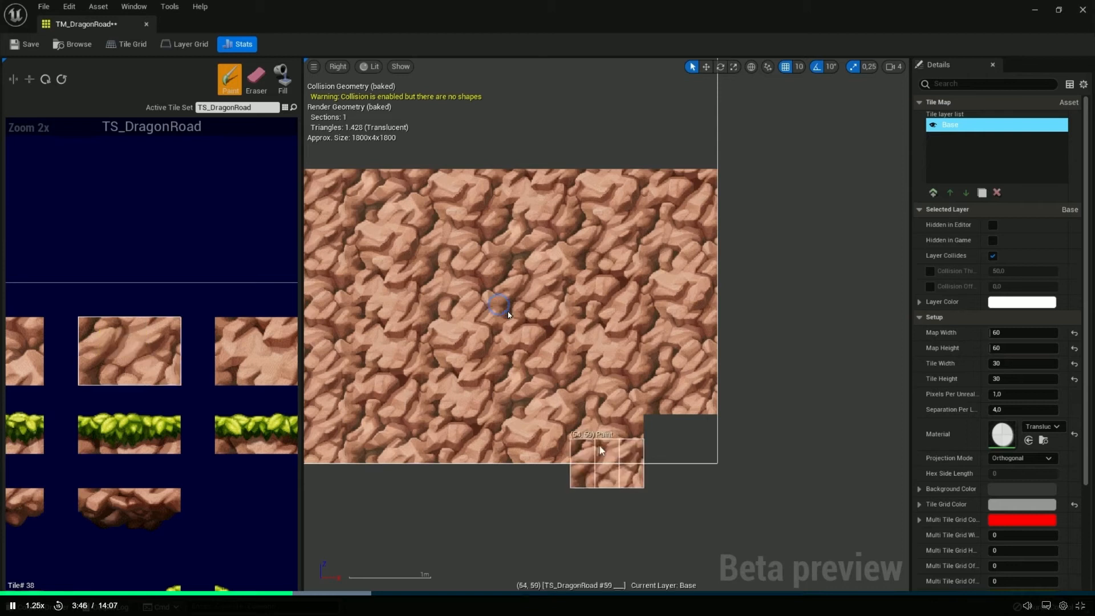
Step: Try painting a single grass tile above the rock ground near the map's left edge and undo it
scroll(521, 334, down, 3)
scroll(450, 358, up, 3)
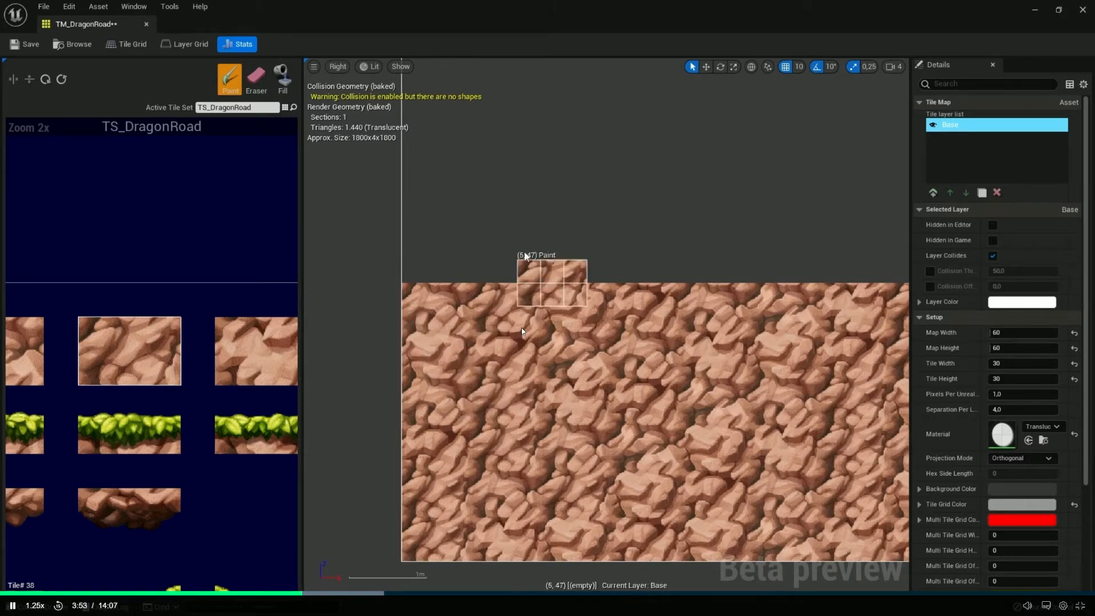
right_drag(453, 211, 406, 291)
right_drag(106, 424, 356, 396)
right_drag(172, 410, 357, 392)
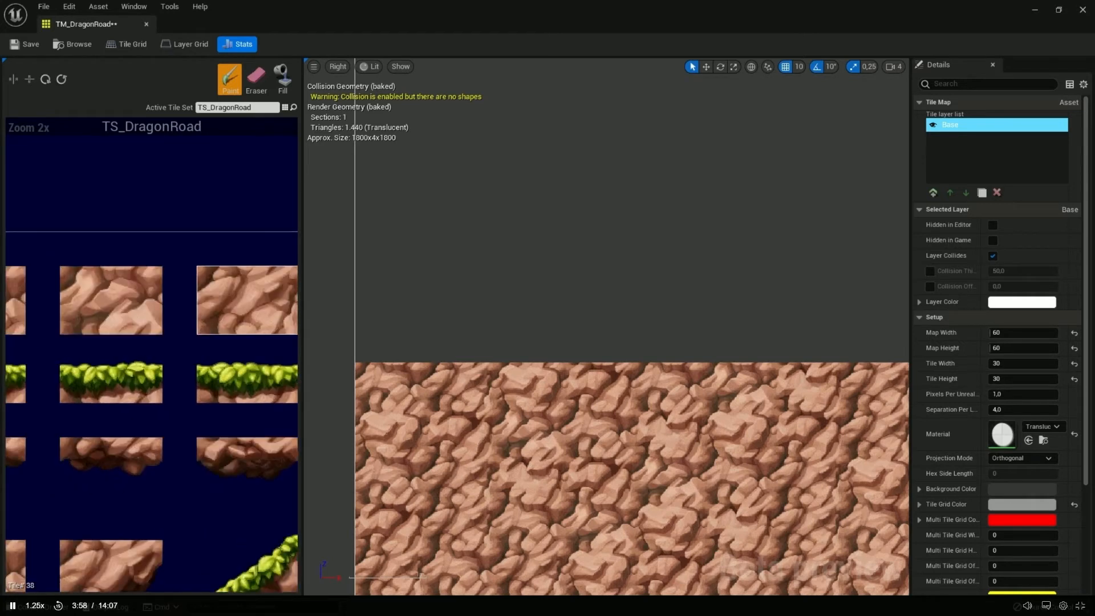
right_drag(170, 463, 158, 462)
drag(59, 390, 135, 385)
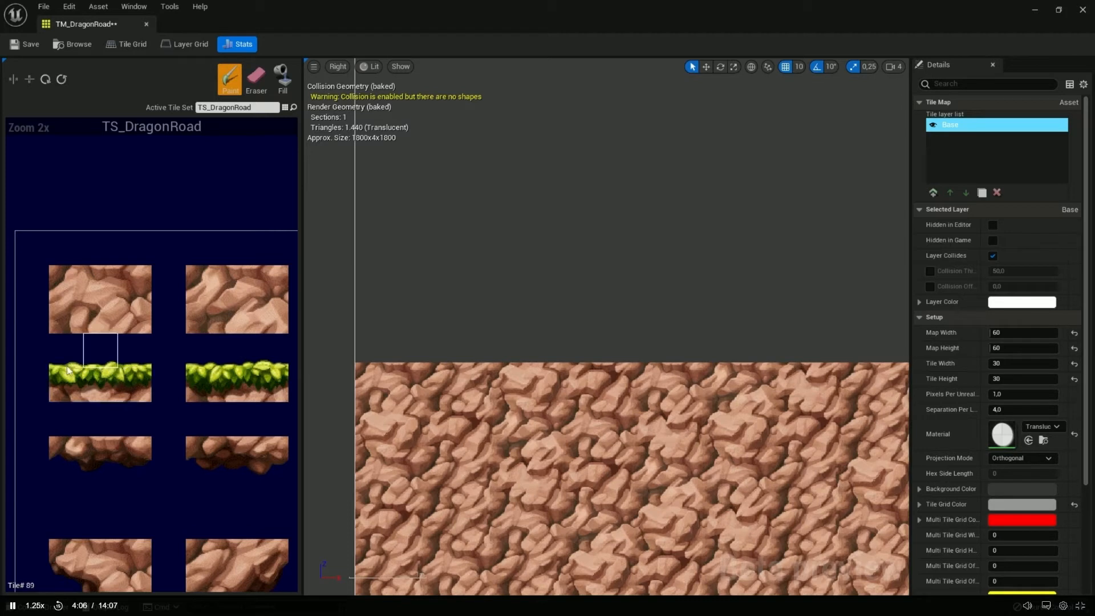
scroll(62, 374, up, 6)
scroll(63, 354, down, 3)
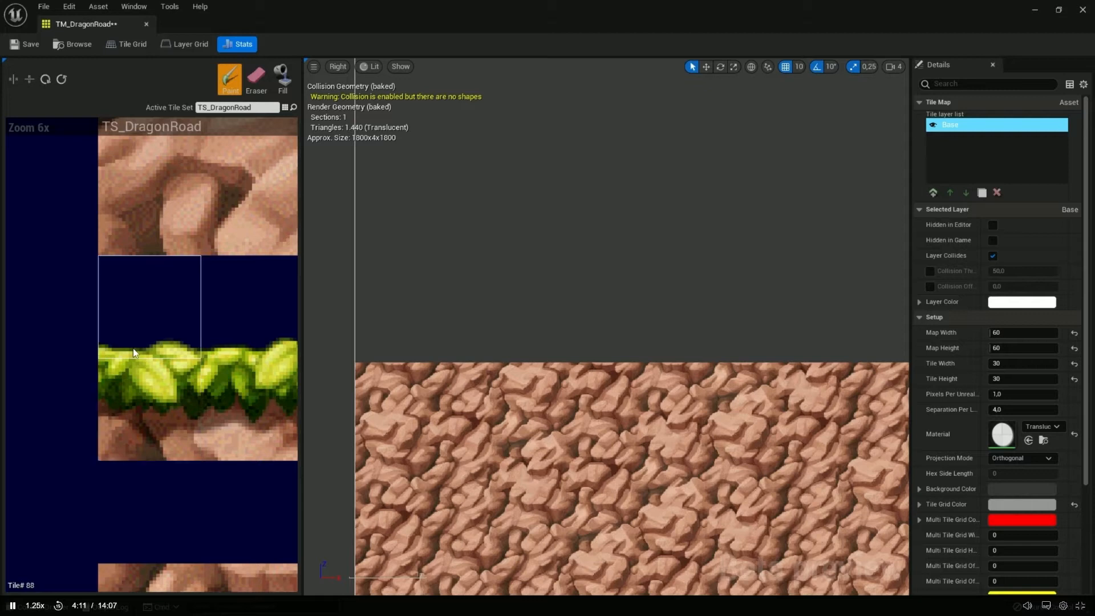
click(392, 332)
scroll(399, 342, up, 1)
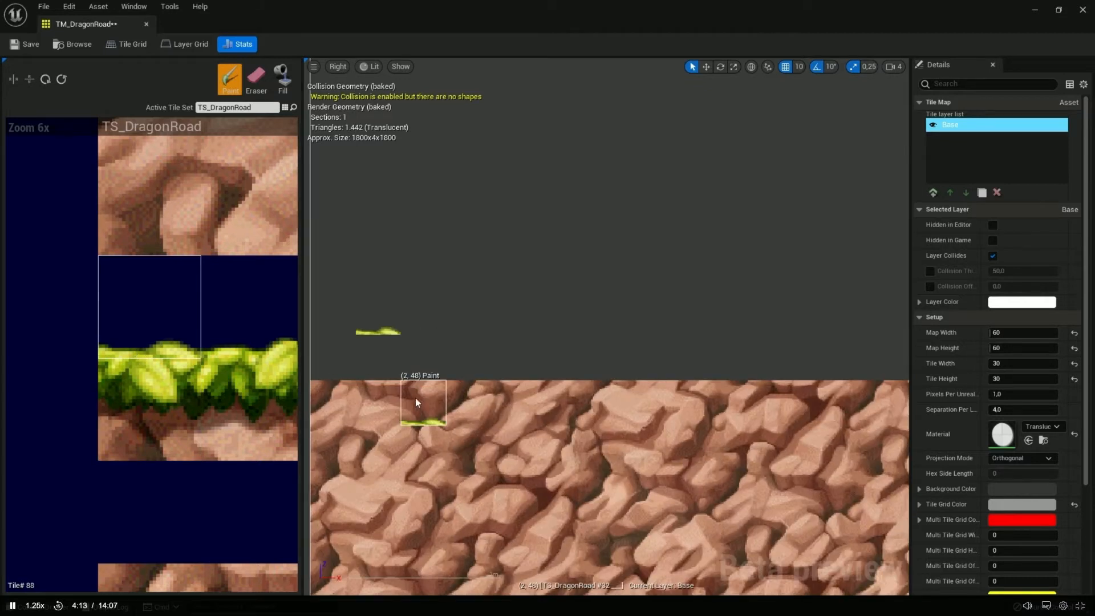
key(ctrl+z)
Step: Select the complete first grass block, three tiles wide and two high, and place it on the rock ground at the map's left edge
scroll(39, 398, down, 2)
drag(107, 398, 236, 326)
scroll(200, 347, down, 2)
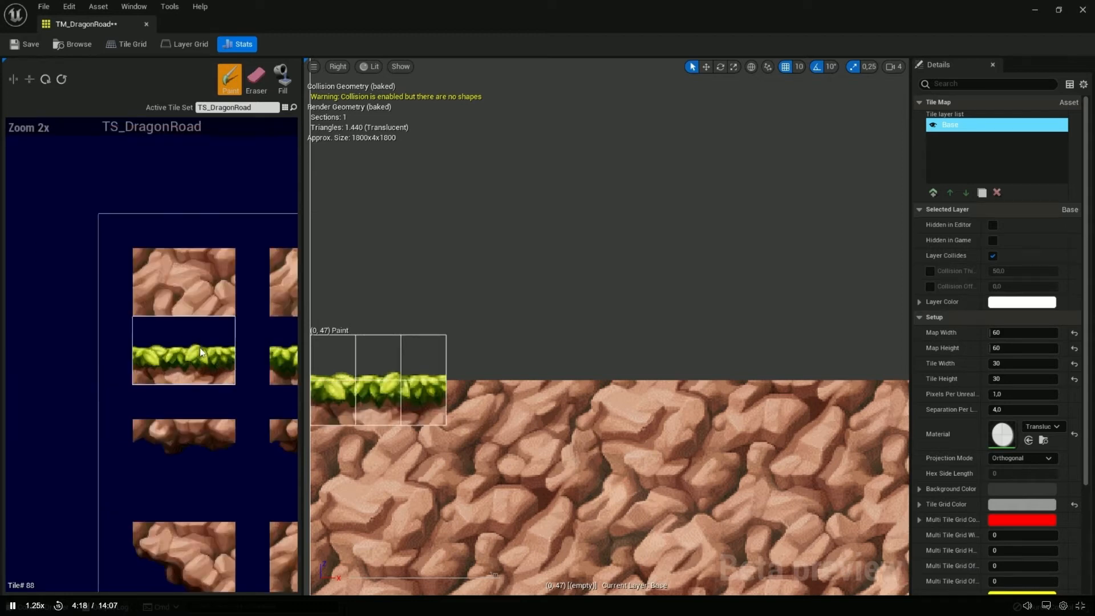
scroll(200, 347, up, 1)
scroll(484, 350, down, 1)
mouse_move(427, 331)
right_down()
mouse_move(452, 320)
mouse_move(392, 313)
right_up()
scroll(419, 293, down, 2)
mouse_move(391, 267)
right_down()
mouse_move(420, 292)
mouse_move(404, 332)
right_up()
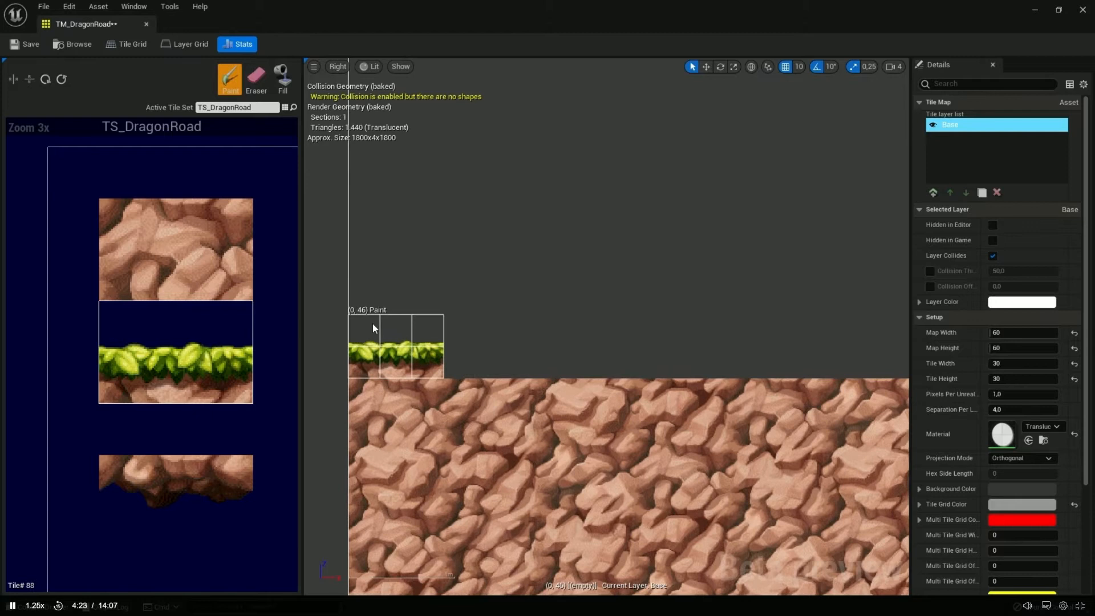
click(374, 328)
Step: Select the second grass block of the tile set and paint it directly beside the first one on the ground
scroll(195, 374, down, 1)
drag(96, 340, 174, 385)
click(465, 323)
right_drag(519, 364, 457, 371)
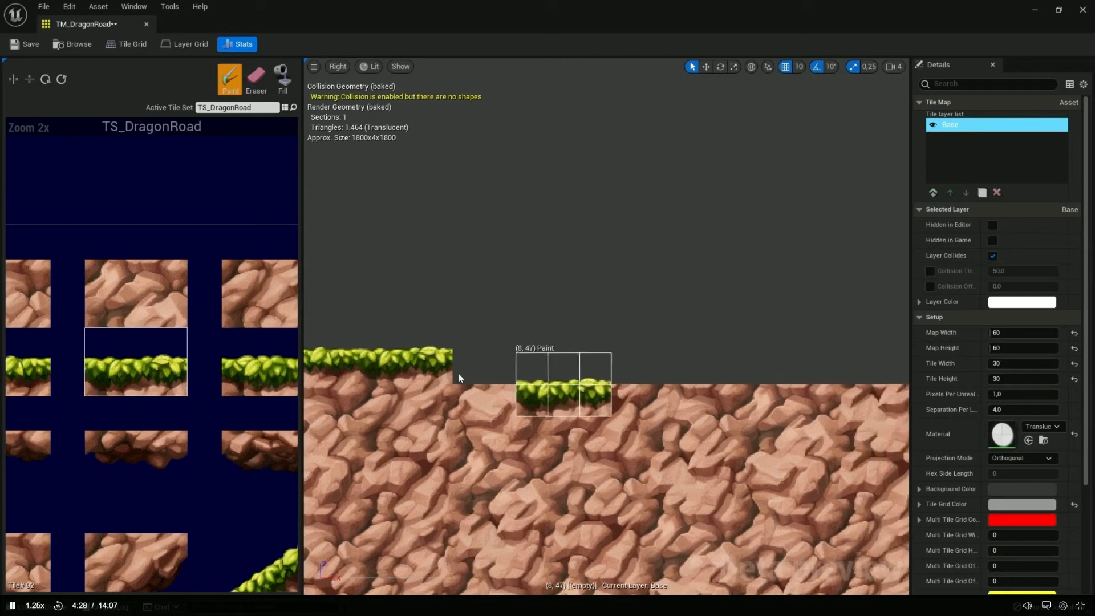
Step: Paint alternating grass blocks along the top of the rock ground and clear the grass on its right part with empty tiles
right_drag(271, 387, 78, 398)
click(463, 326)
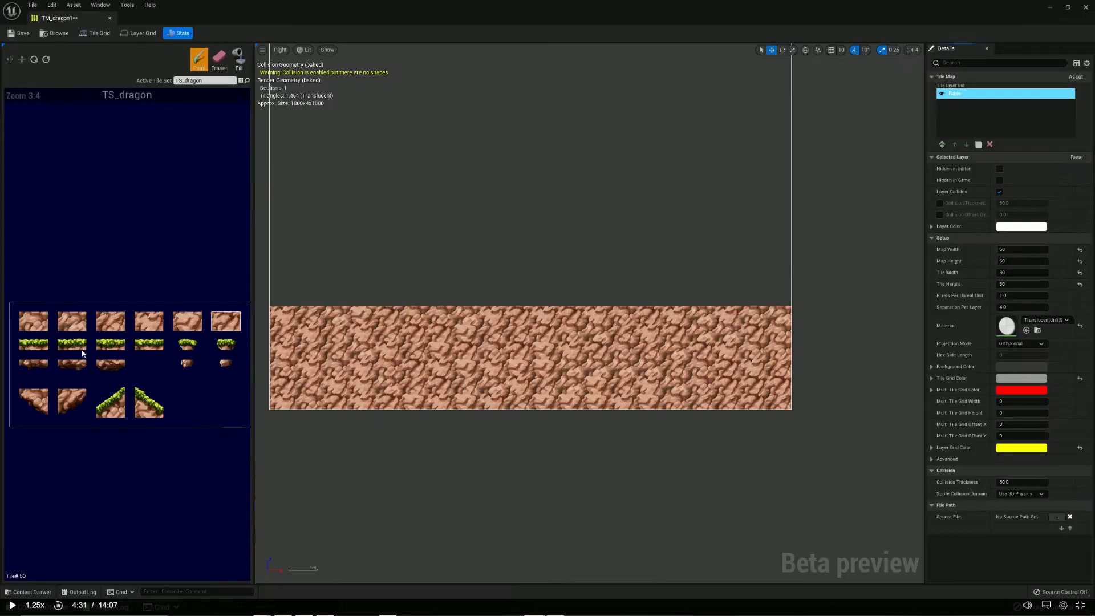
click(33, 342)
click(404, 293)
click(71, 342)
click(431, 293)
click(110, 342)
click(274, 293)
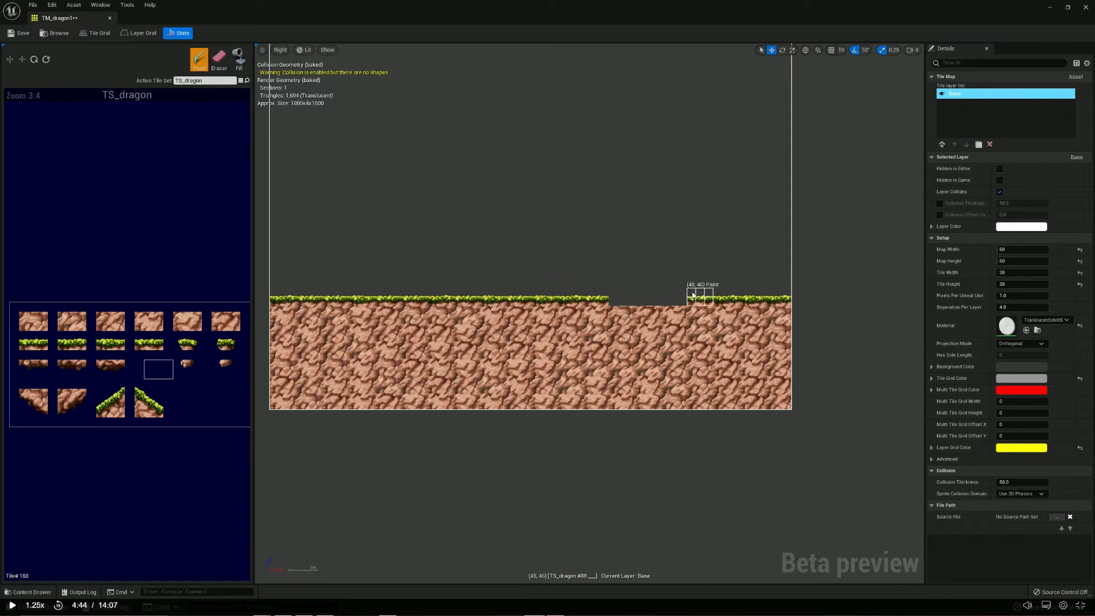
drag(692, 295, 777, 296)
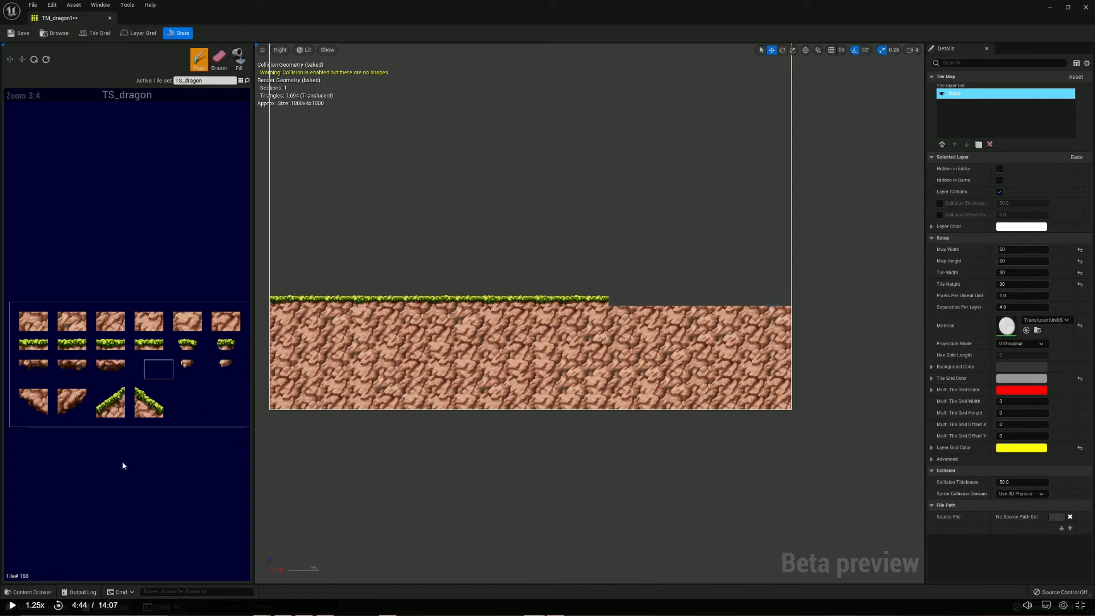
Step: Try painting a freehand patch of rock tiles in the open sky and clearing it with an empty tile selection
drag(92, 508, 224, 535)
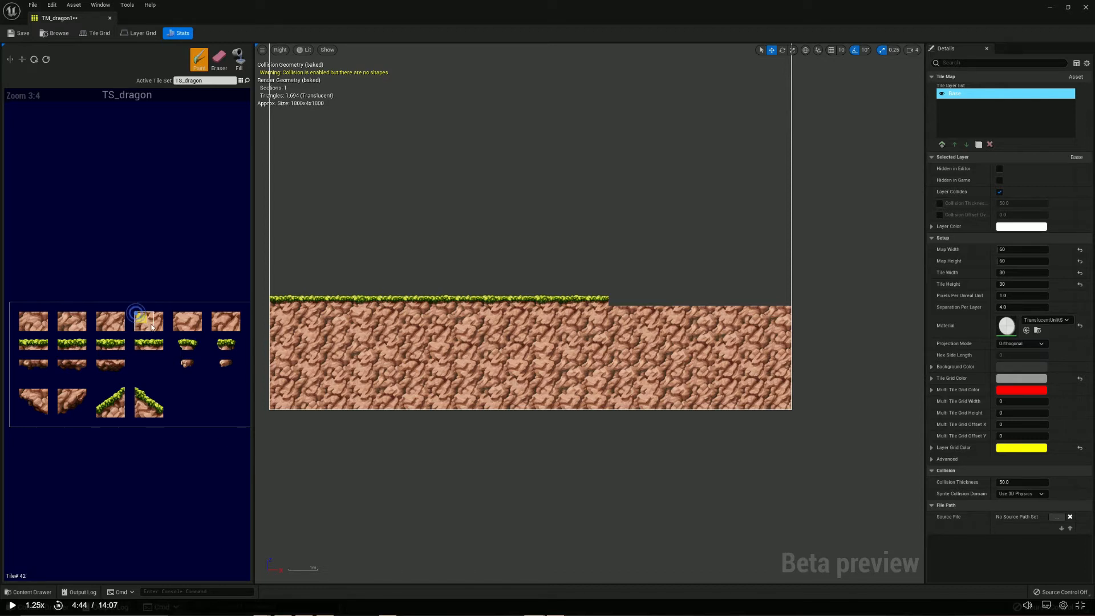
mouse_move(509, 168)
mouse_down()
mouse_move(519, 152)
mouse_move(527, 188)
mouse_move(521, 182)
mouse_up()
drag(199, 518, 222, 521)
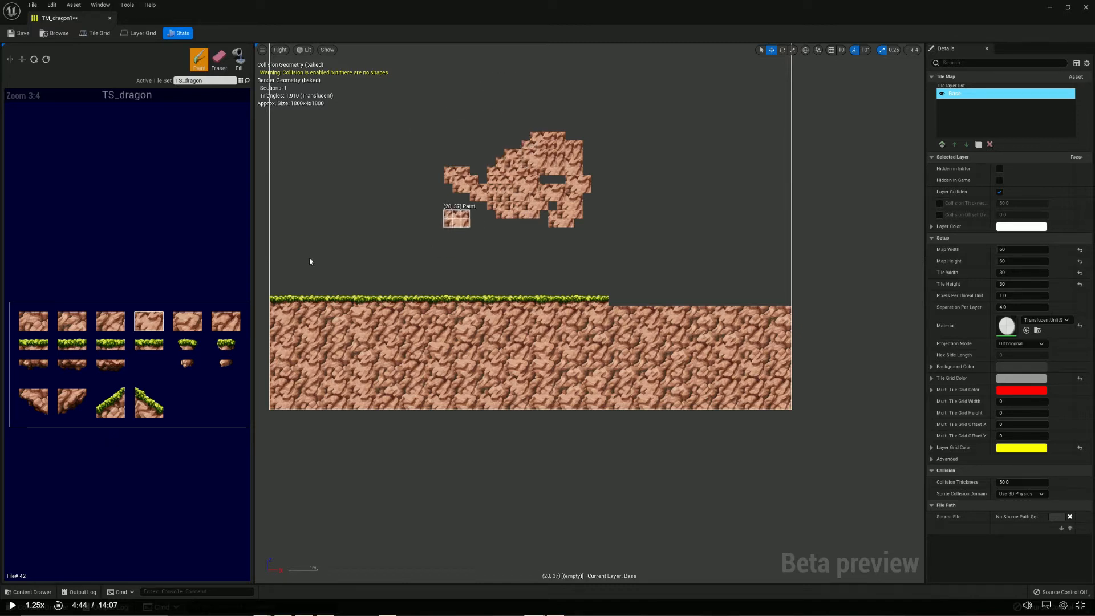
drag(235, 419, 234, 422)
mouse_move(496, 188)
mouse_down()
mouse_move(517, 185)
mouse_move(515, 205)
mouse_move(532, 209)
mouse_move(576, 171)
mouse_move(522, 195)
mouse_up()
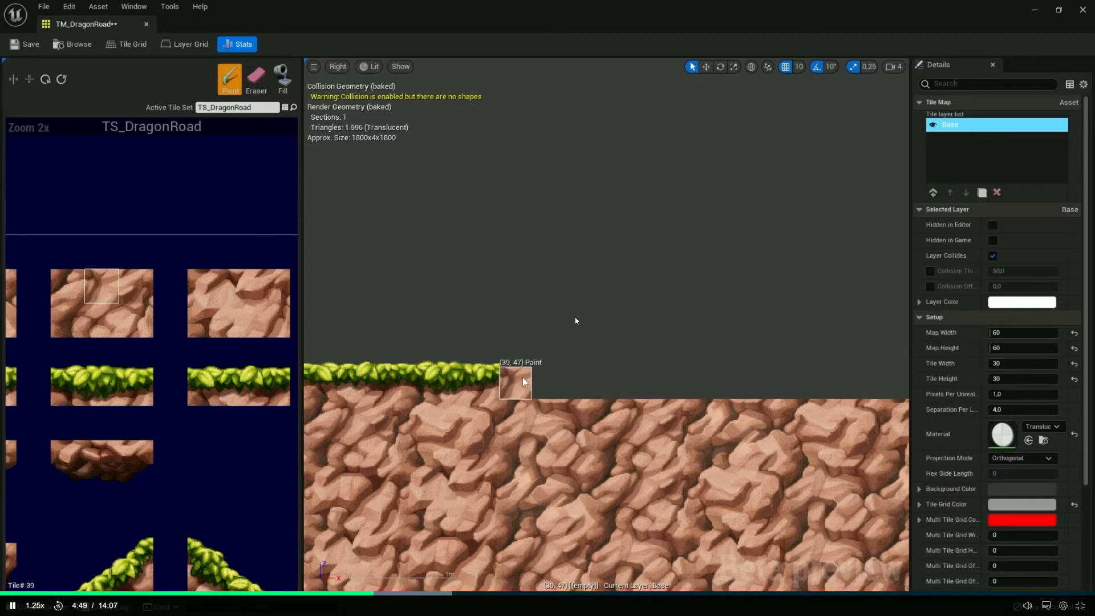
Step: Select the complete rising grass slope, three tiles wide and four high, and place it at the end of the flat grass ground
scroll(522, 379, down, 1)
scroll(520, 379, down, 1)
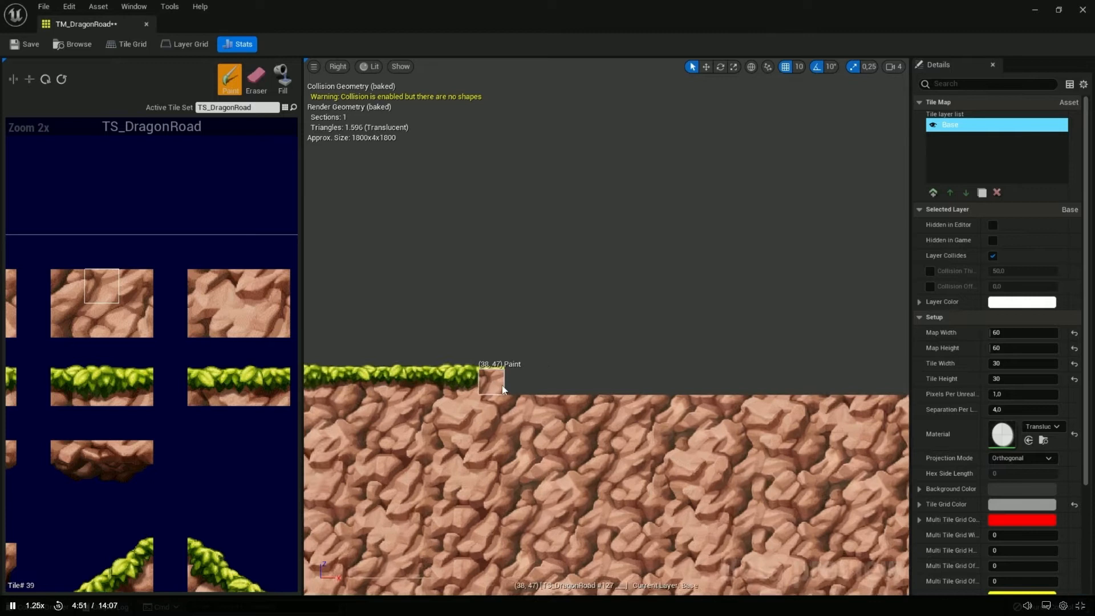
right_drag(255, 389, 196, 381)
right_drag(192, 504, 266, 409)
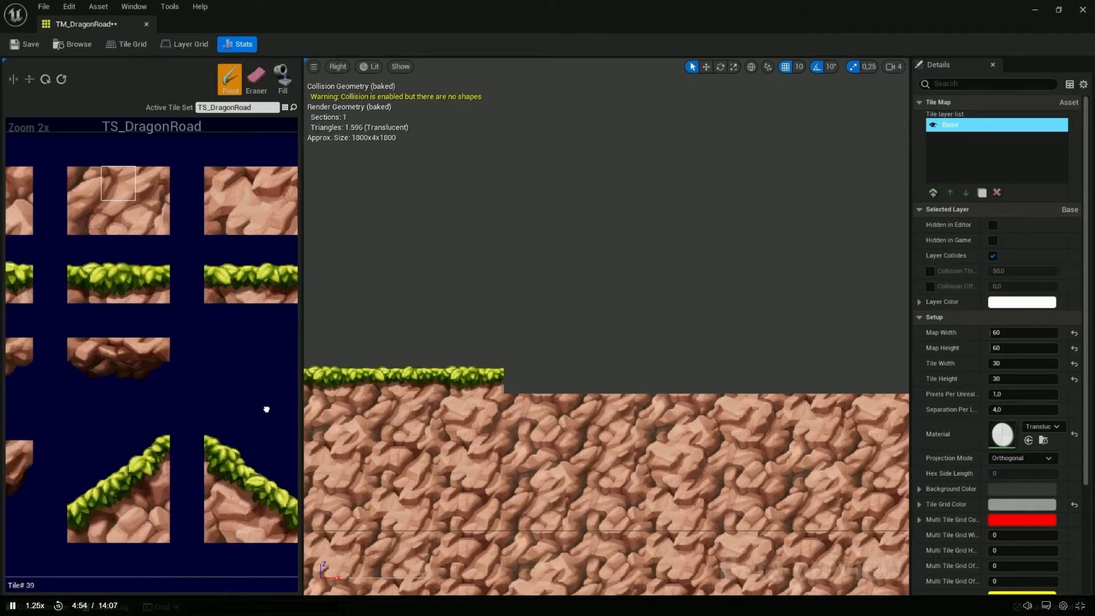
right_drag(192, 427, 240, 399)
scroll(178, 368, down, 3)
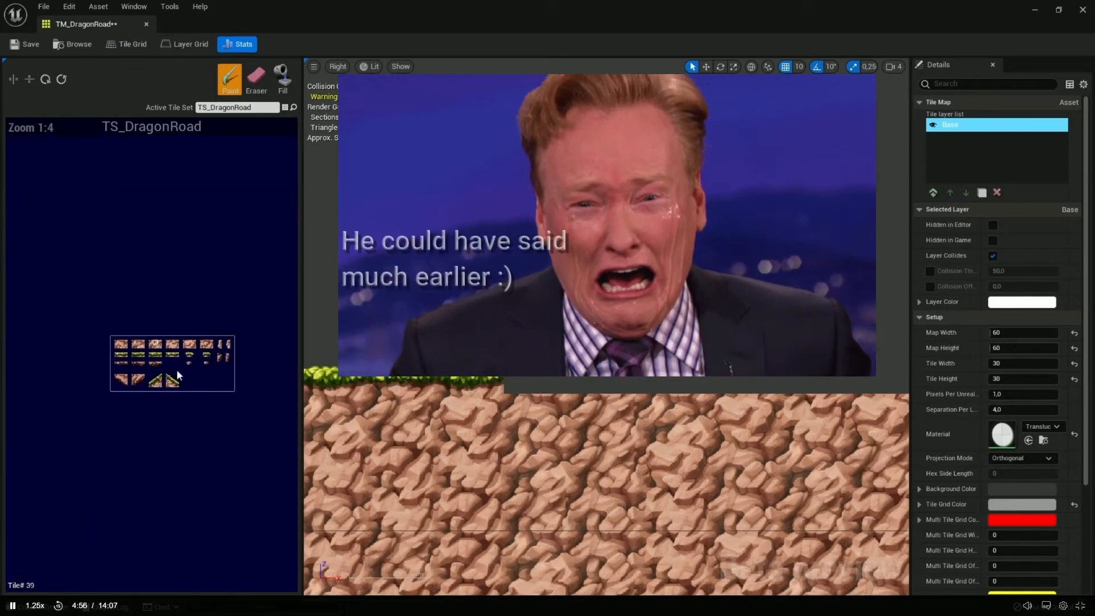
scroll(177, 372, up, 3)
right_drag(76, 362, 134, 391)
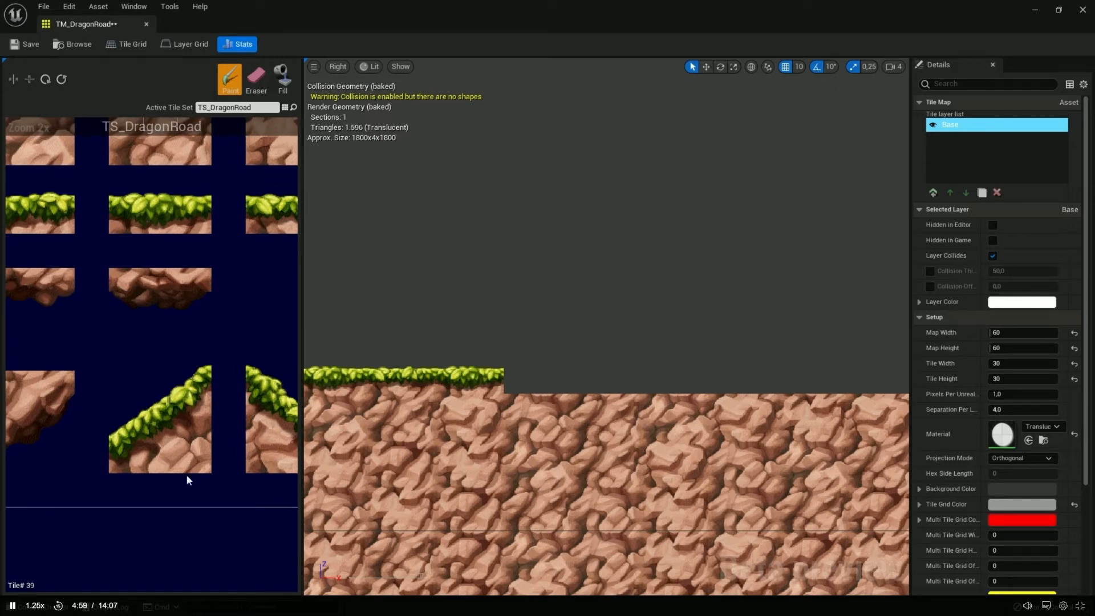
right_drag(570, 400, 456, 406)
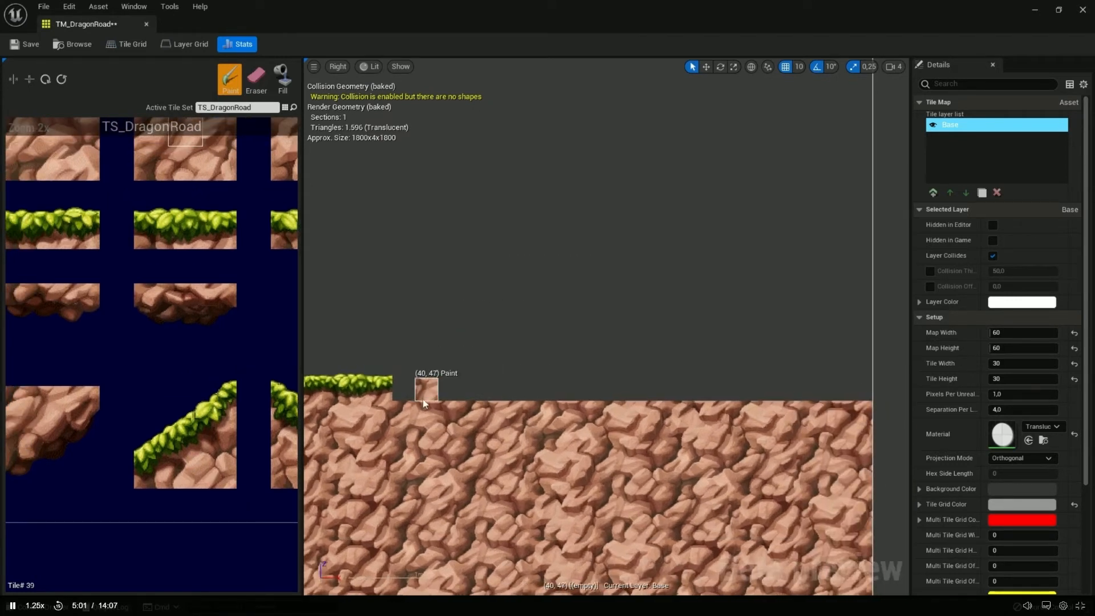
right_drag(267, 453, 193, 464)
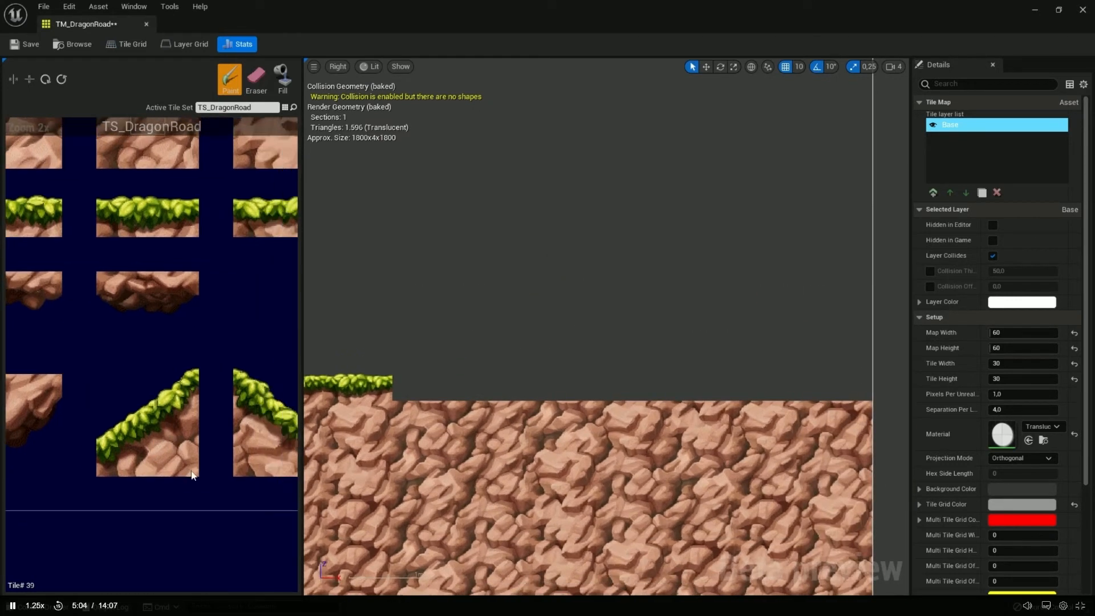
mouse_move(179, 452)
mouse_down()
mouse_move(166, 391)
mouse_move(111, 371)
mouse_up()
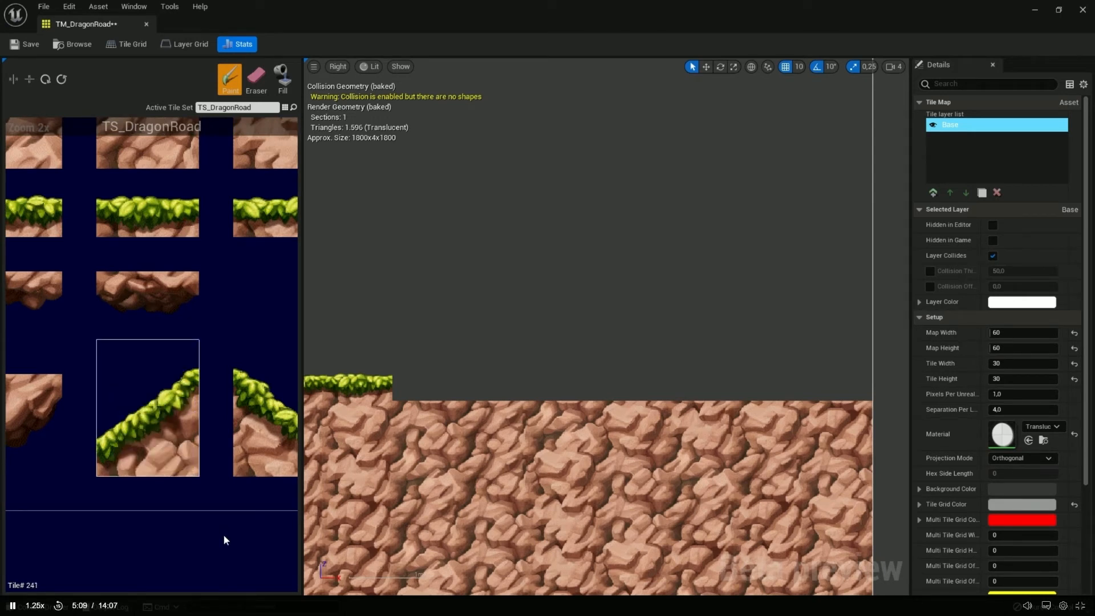
click(413, 318)
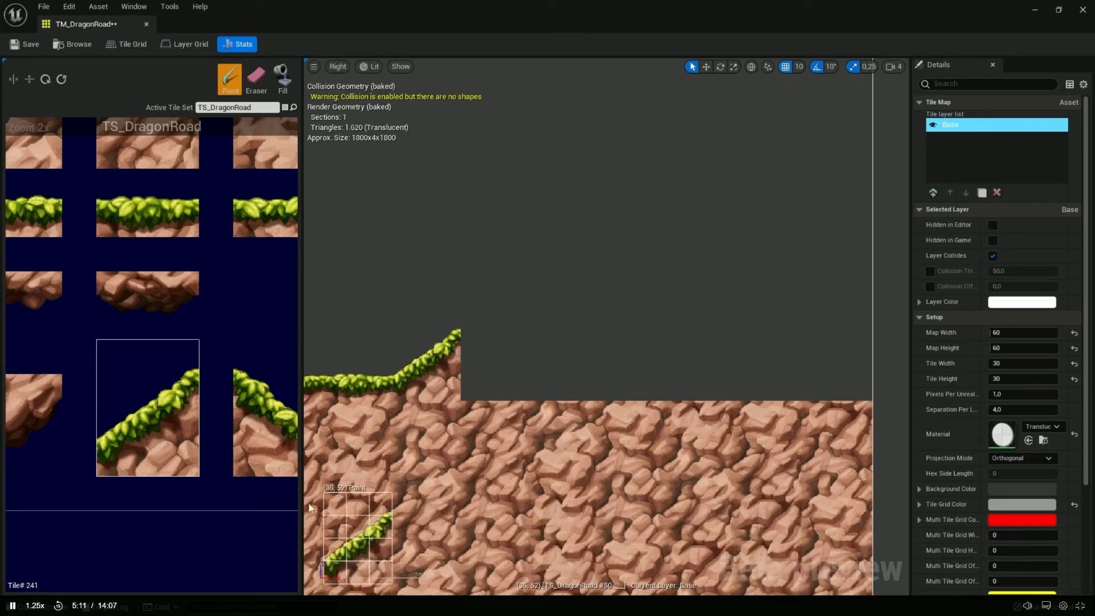
Step: Select a flat grass block, three tiles wide and two high, and place it directly beside the top of the slope
right_drag(131, 251, 261, 401)
right_drag(62, 389, 178, 383)
drag(87, 347, 169, 334)
right_drag(516, 360, 458, 361)
click(427, 334)
Step: Extend the raised grass strip towards the map's right edge by adding different grass blocks side by side
right_drag(253, 381, 131, 354)
click(497, 337)
right_drag(71, 339, 166, 342)
click(564, 329)
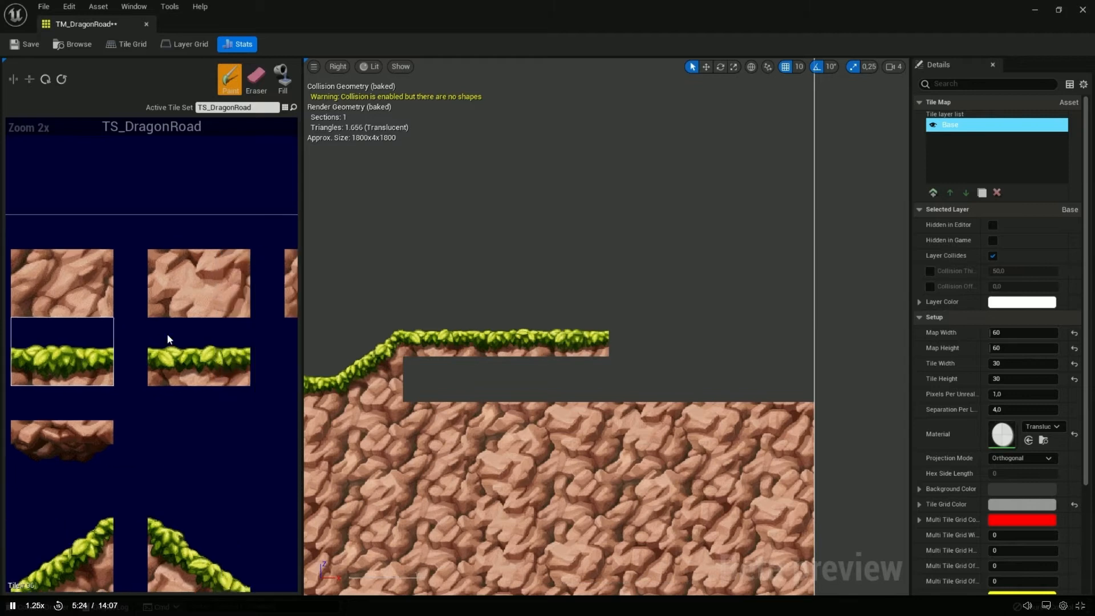
right_drag(268, 385, 245, 372)
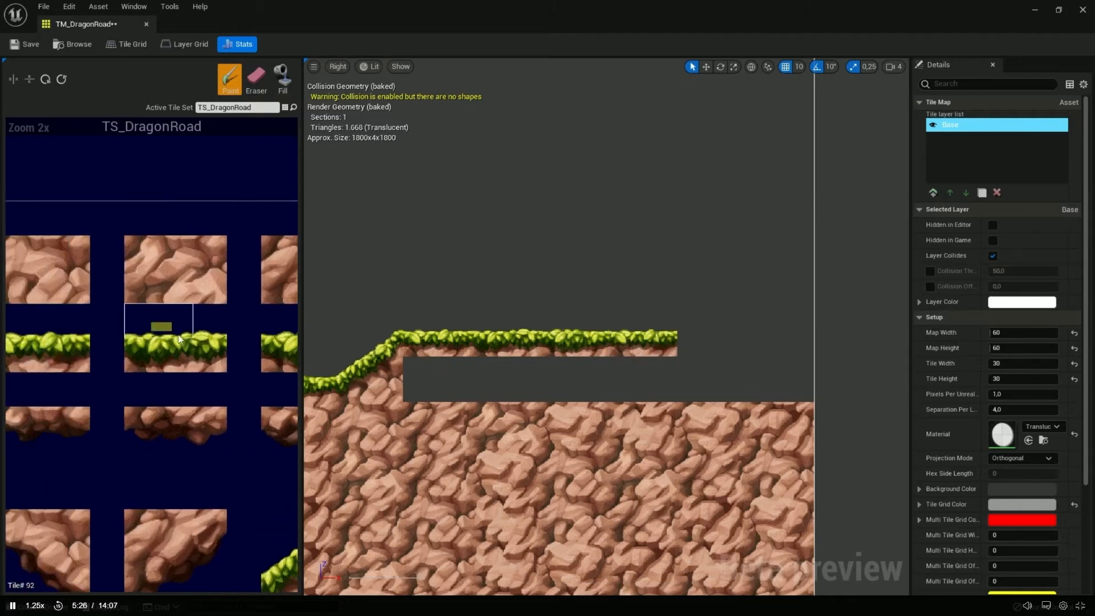
click(699, 330)
right_drag(62, 332, 118, 330)
drag(64, 313, 115, 348)
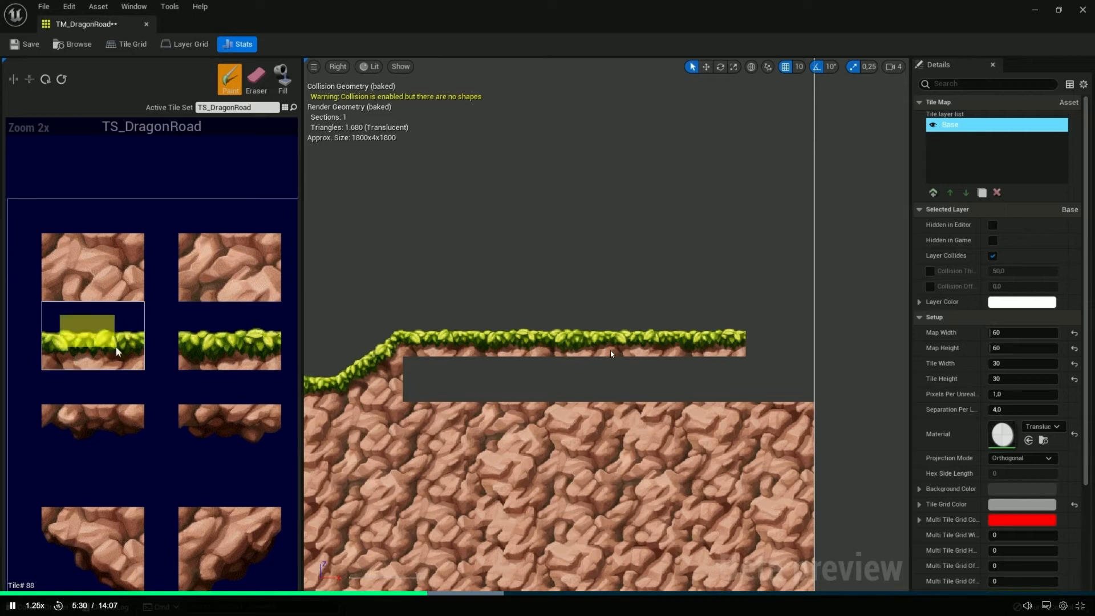
click(563, 370)
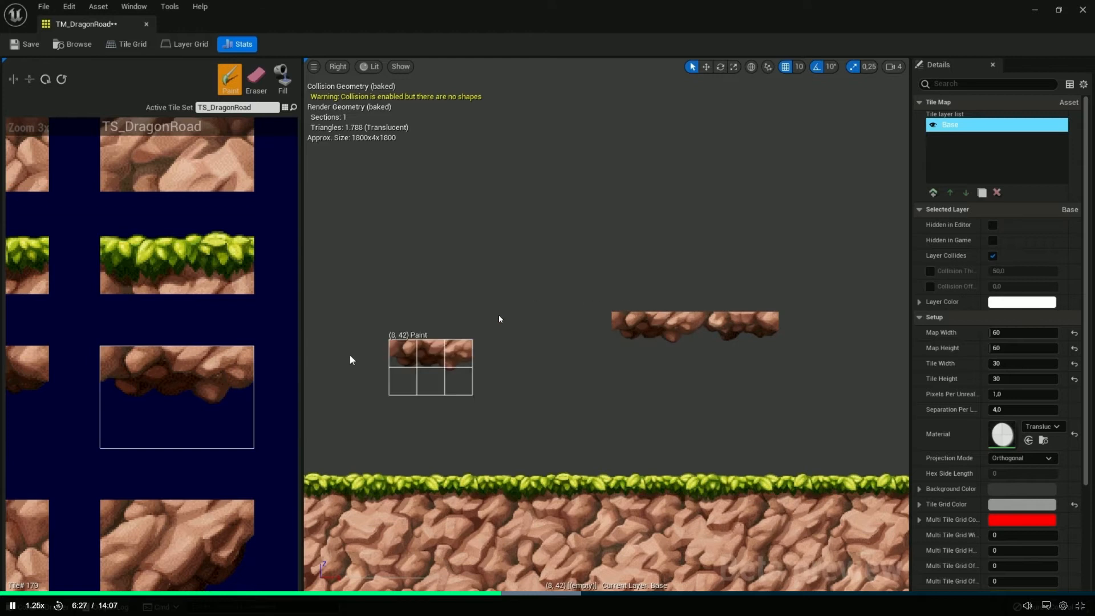
Step: Extend the row of hanging rock tiles on row 41 as the underside of a floating platform above the ground
click(482, 324)
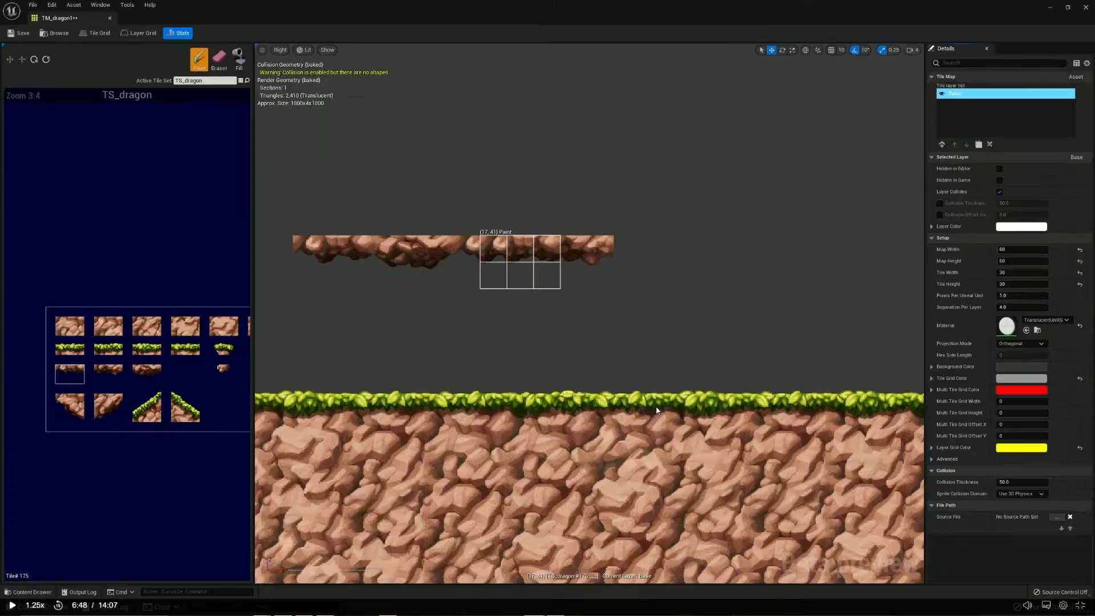
key(space)
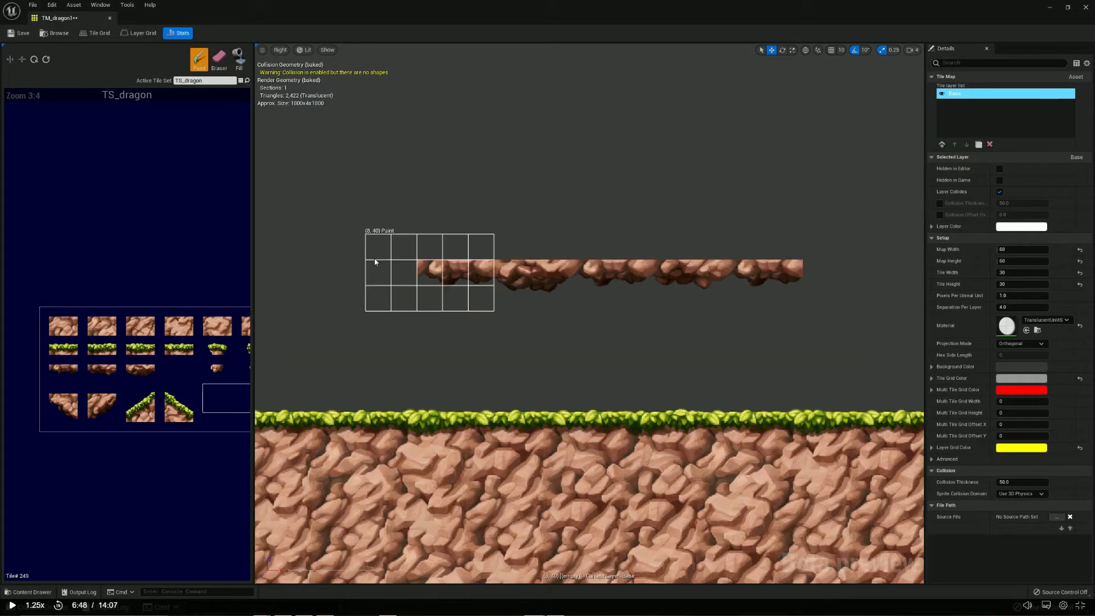
drag(379, 302, 741, 299)
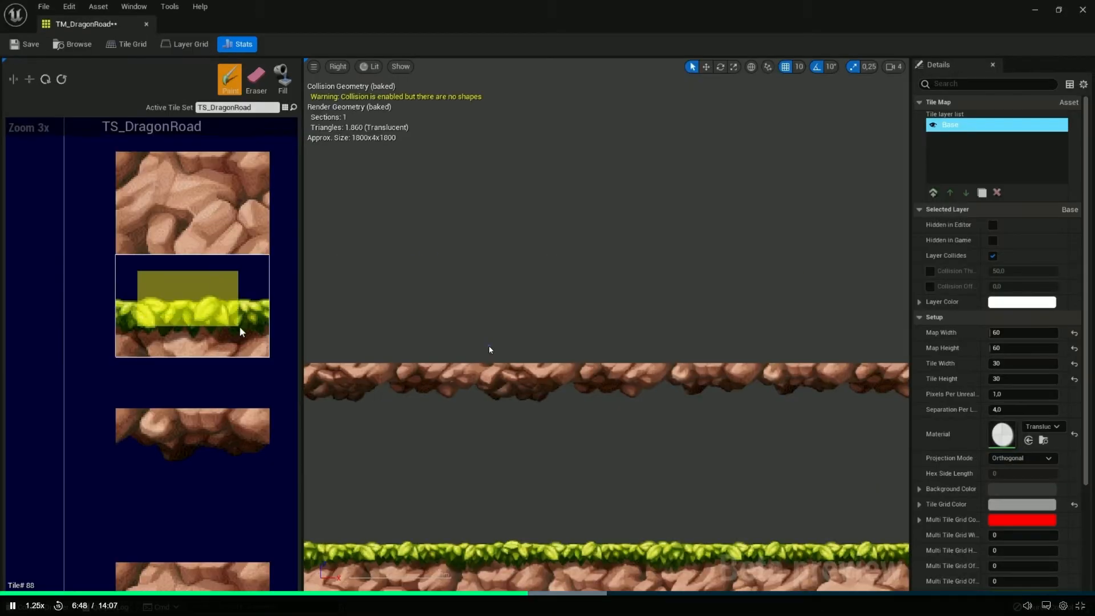
Step: Start the floating platform's grass top by placing the first and second grass blocks side by side from its left end
drag(239, 327, 240, 329)
right_drag(485, 360, 620, 363)
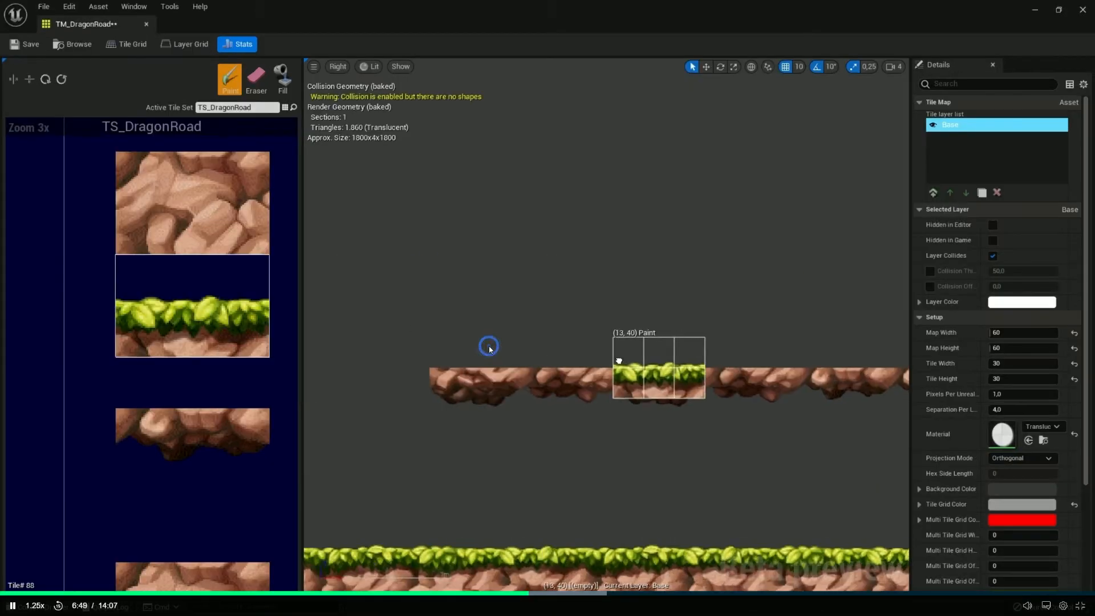
click(446, 327)
right_drag(279, 305, 132, 318)
drag(132, 282, 221, 337)
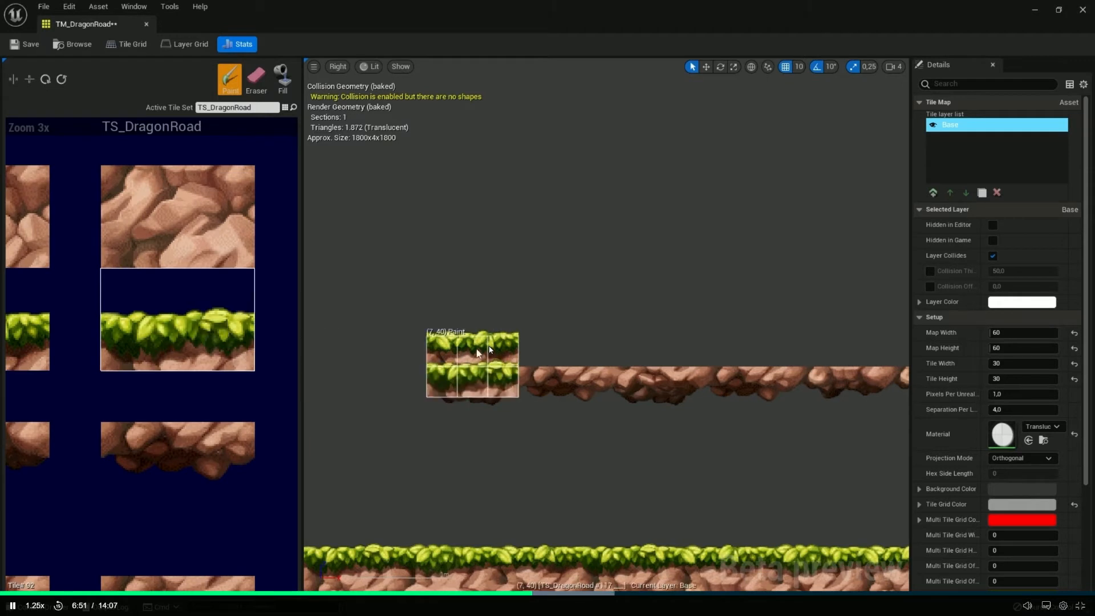
right_drag(448, 348, 388, 338)
click(471, 316)
right_drag(184, 341, 110, 334)
right_drag(110, 335, 6, 368)
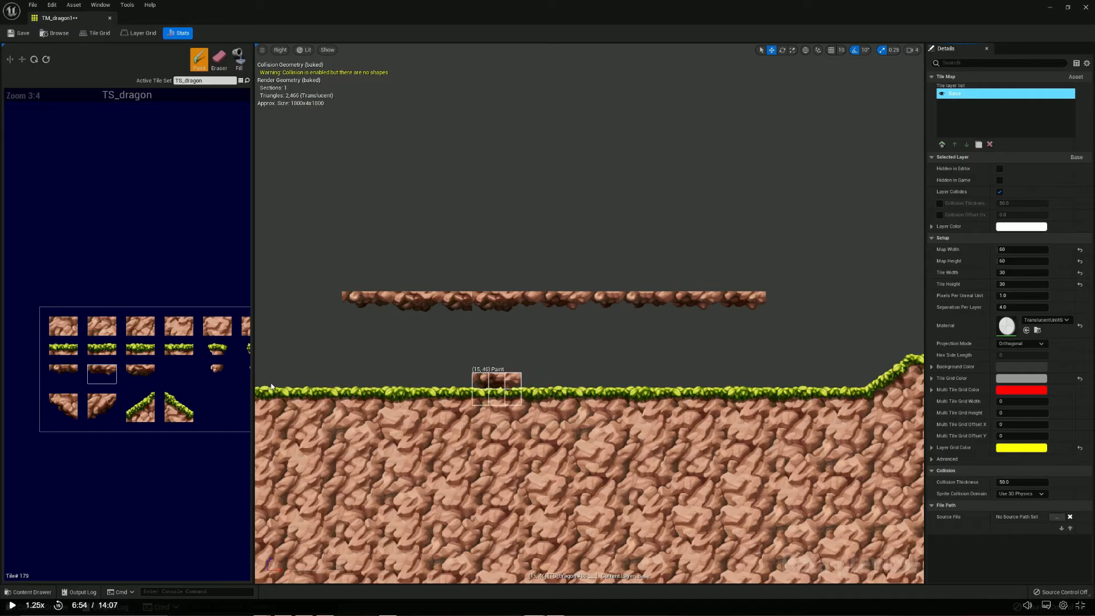
Step: Cover the top of the floating rock platform with grass blocks along its full length
drag(91, 340, 151, 351)
click(365, 266)
click(463, 266)
click(560, 266)
click(658, 267)
click(755, 267)
click(707, 267)
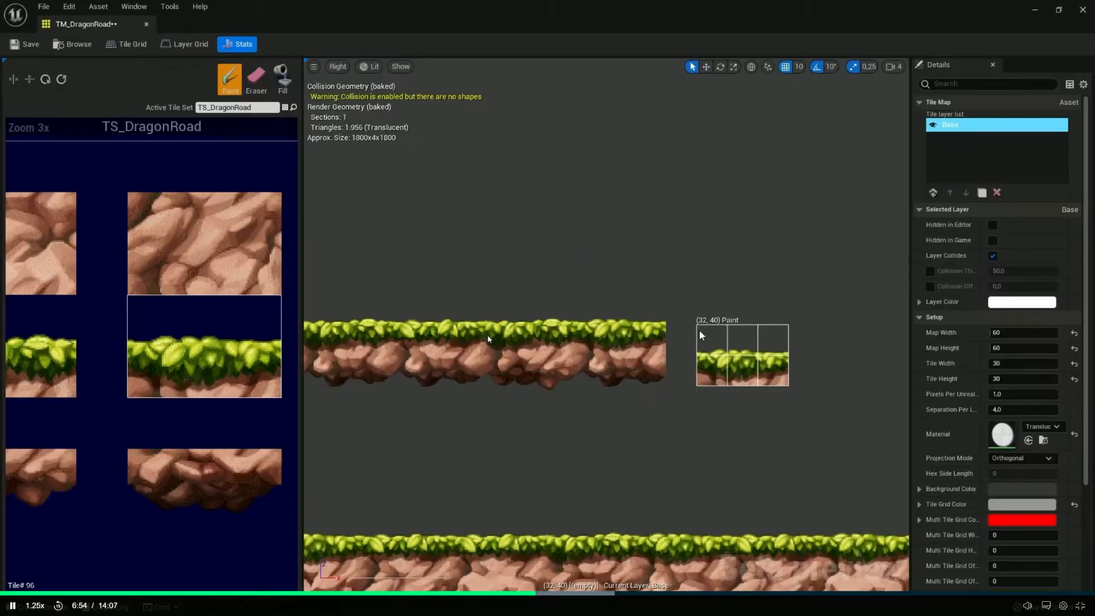
Step: Try adding part of the rounded grass end piece at the floating platform's right end
scroll(97, 339, down, 5)
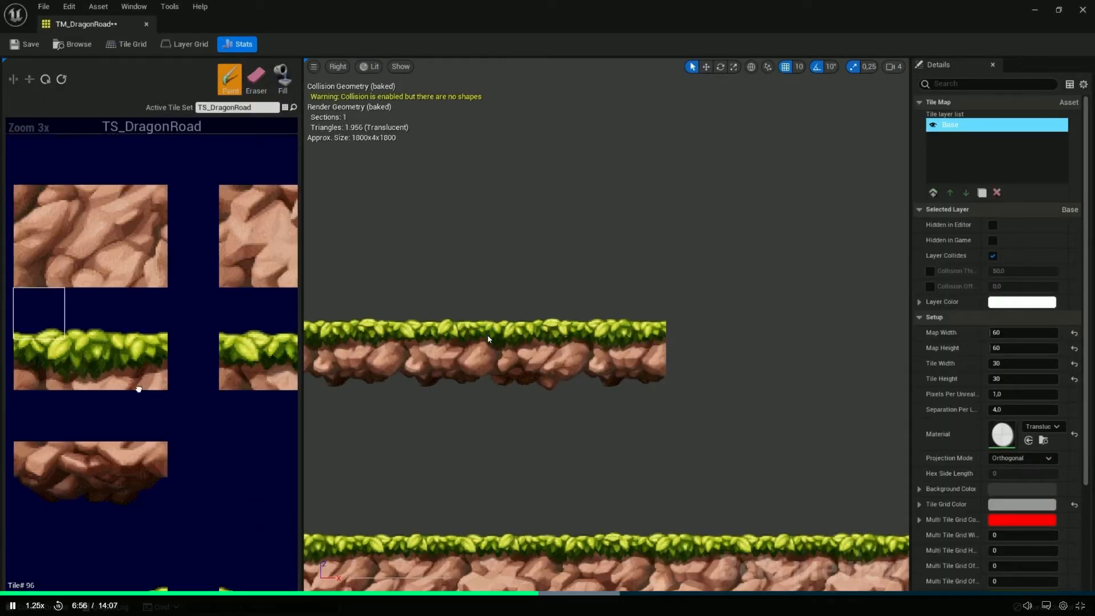
scroll(97, 339, up, 3)
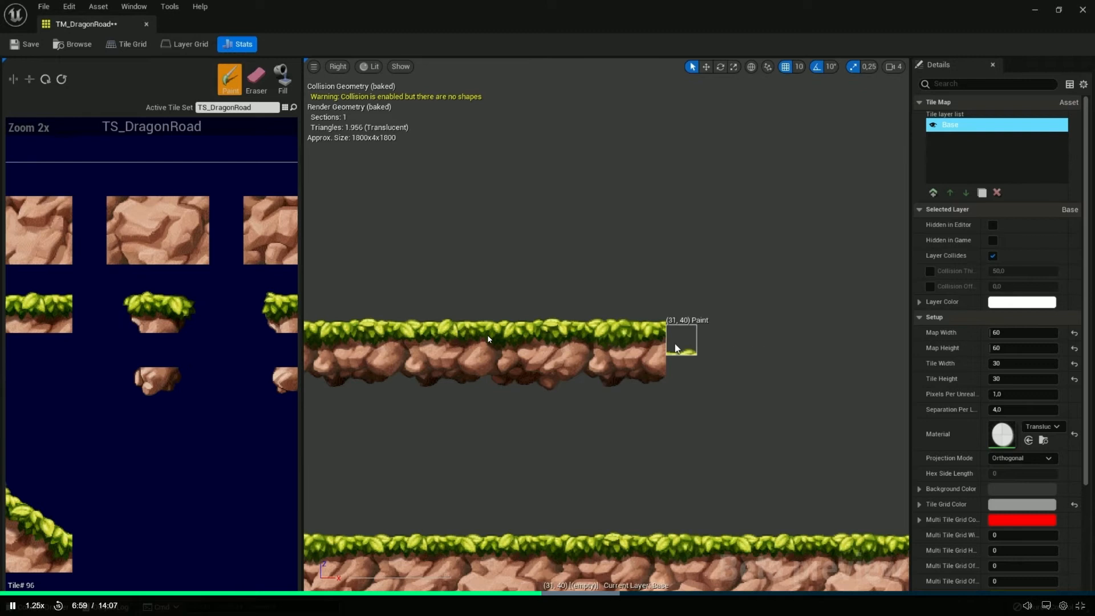
right_drag(194, 312, 149, 313)
drag(78, 283, 117, 319)
click(142, 318)
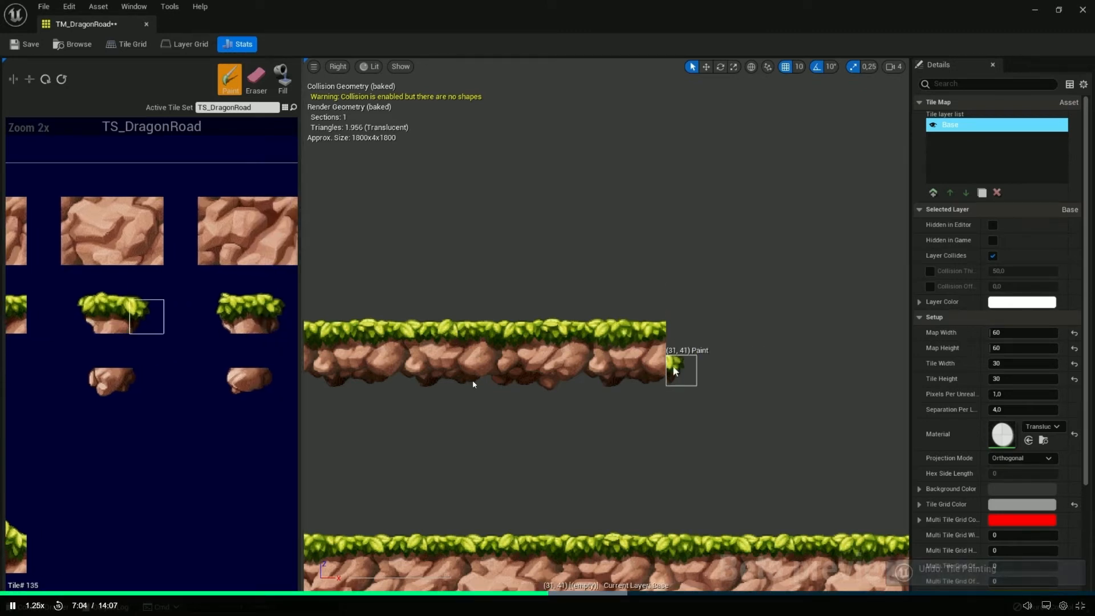
Step: Add a tile layer named Front and paint the rounded end pieces on it at the floating platform's right end
right_drag(726, 398, 681, 401)
right_drag(457, 474, 723, 461)
right_drag(547, 441, 850, 437)
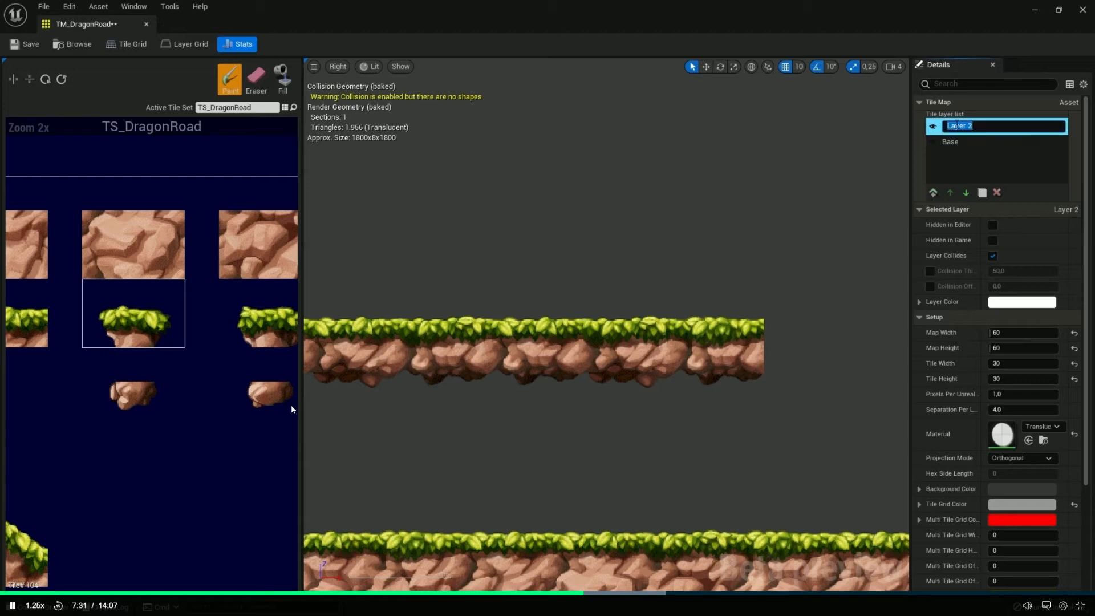
key(space)
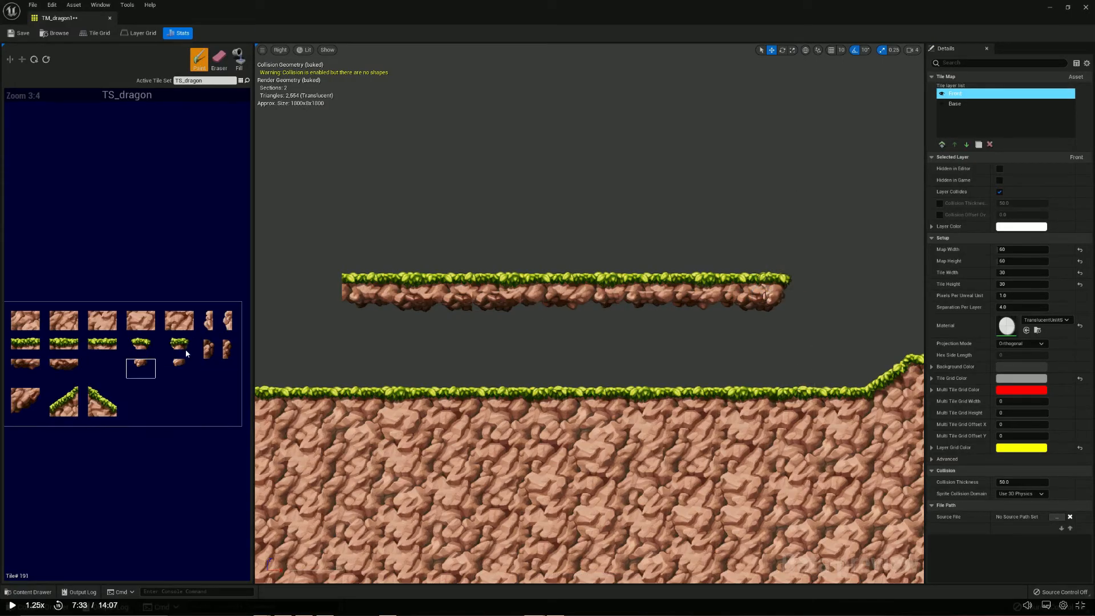
key(space)
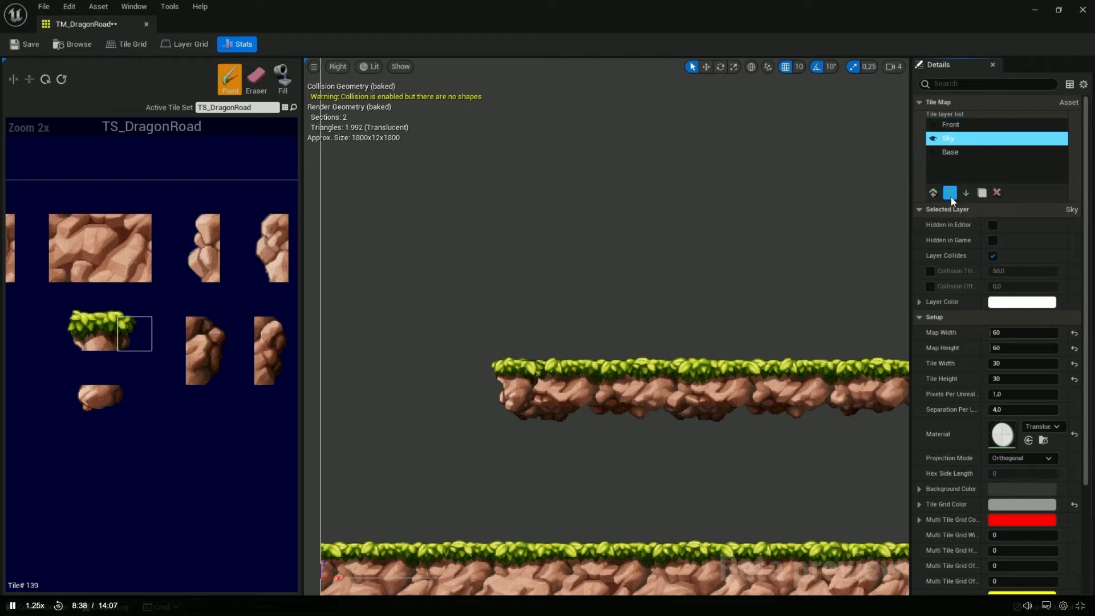
Step: Follow the lesson on filling a Sky layer below Base with the blue tile and adding a Background layer above it
click(623, 241)
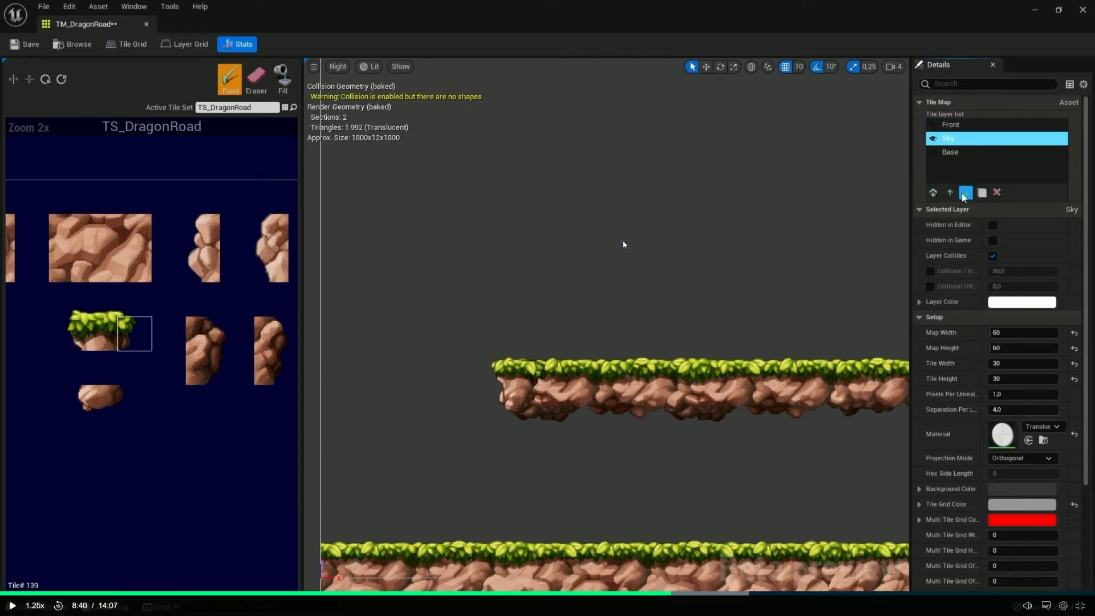
click(460, 269)
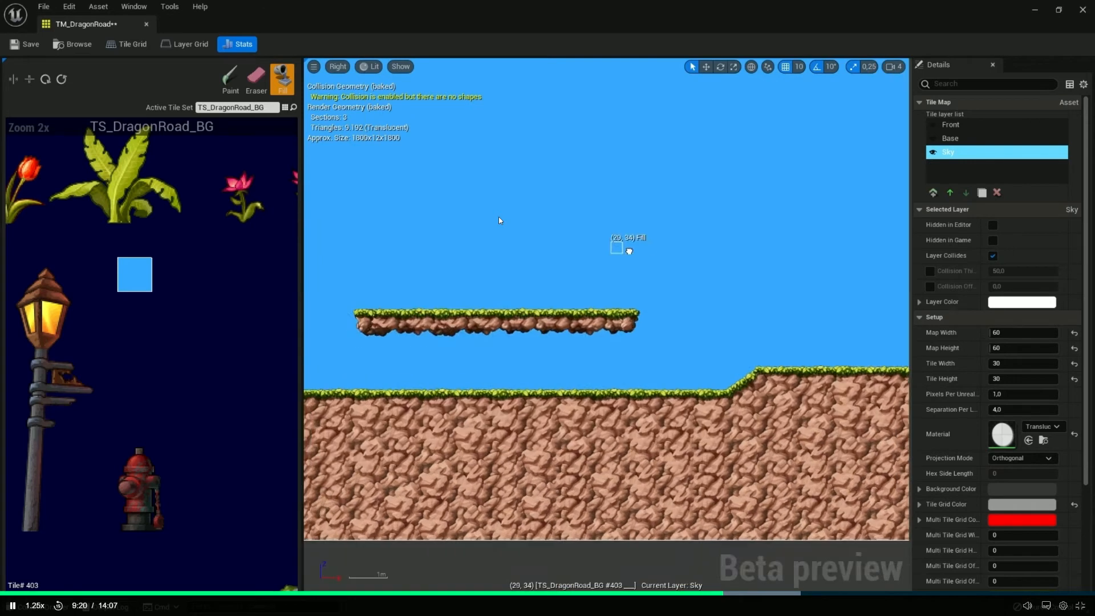
click(500, 221)
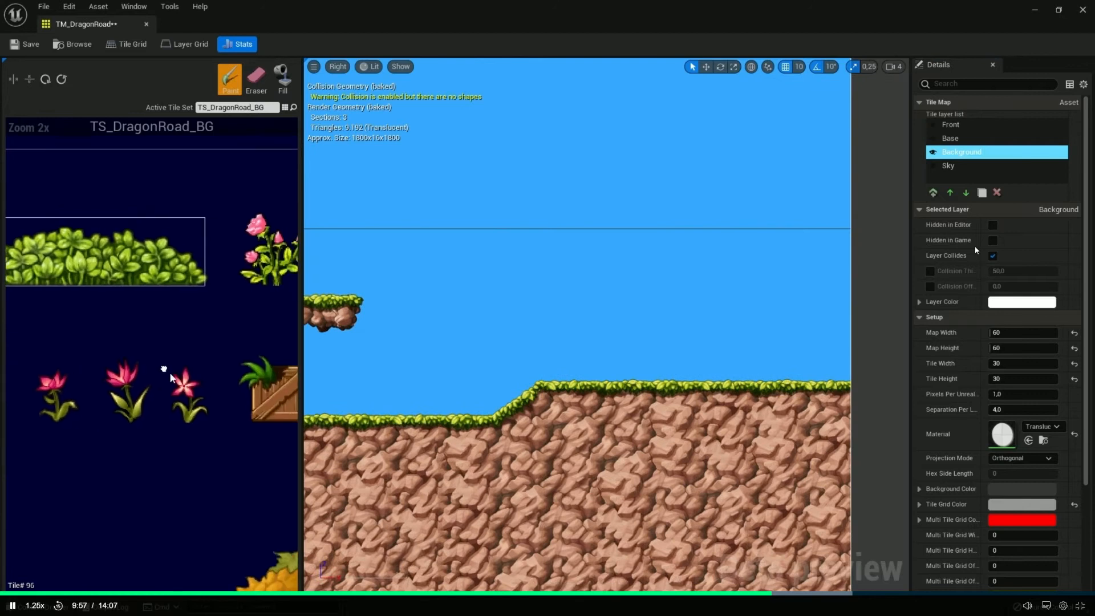
click(699, 310)
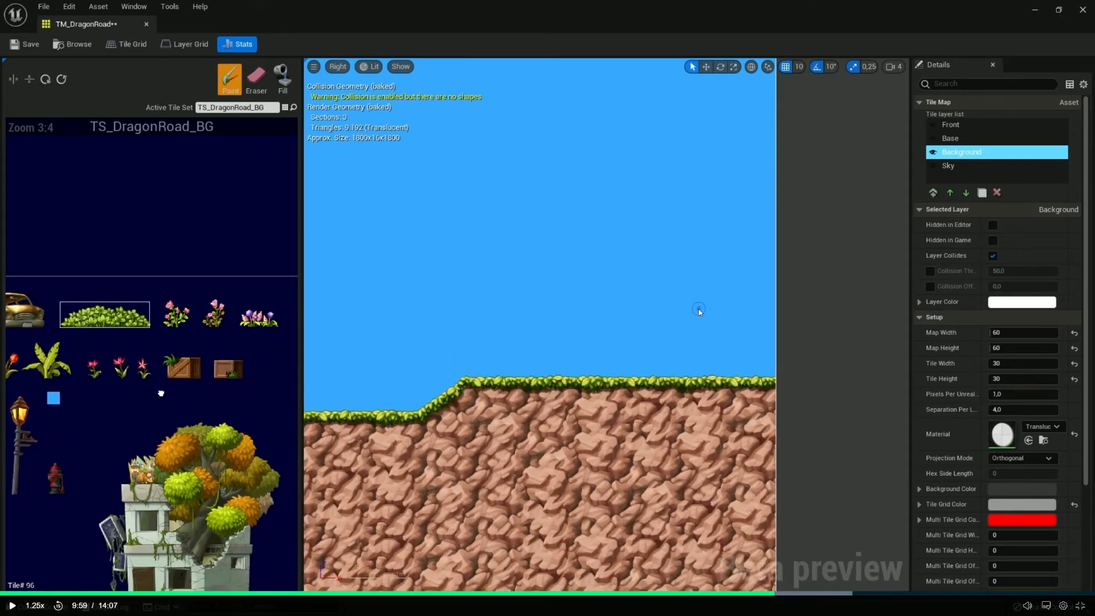
Step: Return to the Unreal tile map TM_dragon1 and add a tile layer named Features directly above Sky
key(alt+Tab)
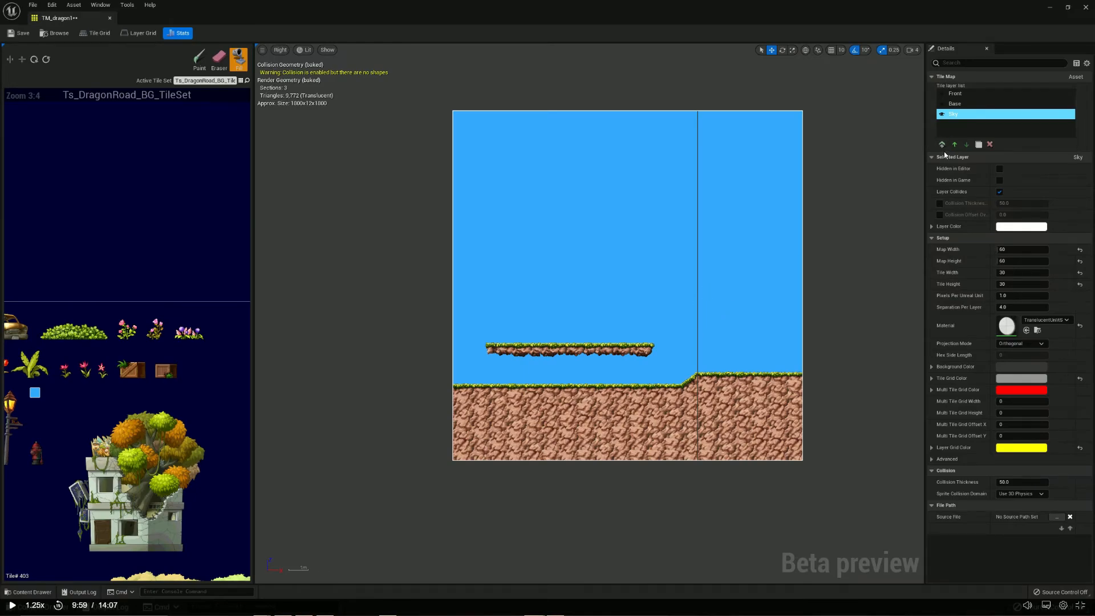
click(942, 144)
right_click(965, 116)
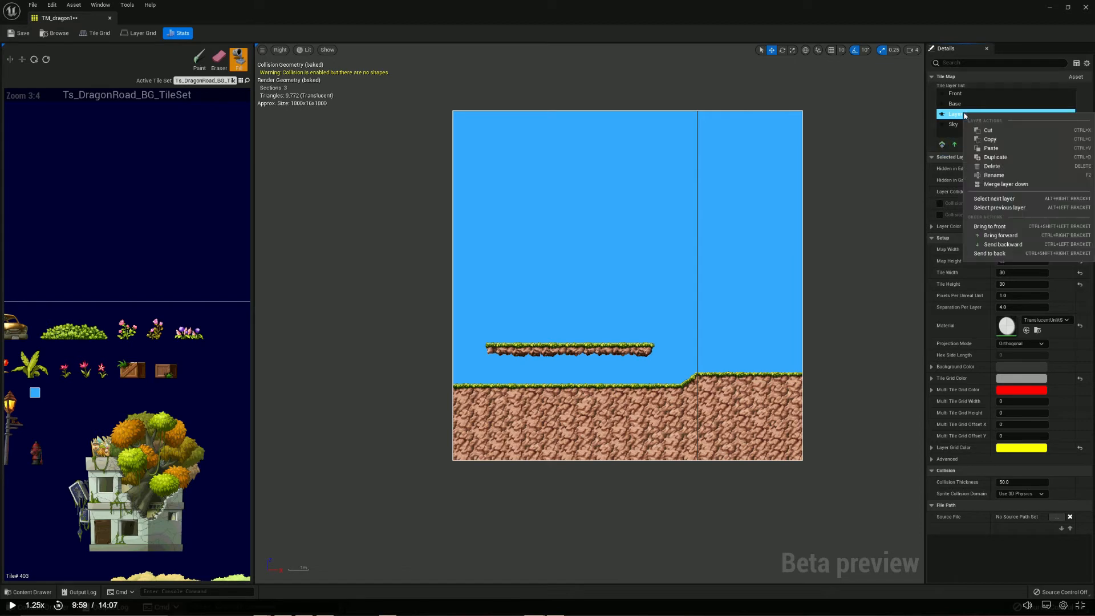
click(1004, 175)
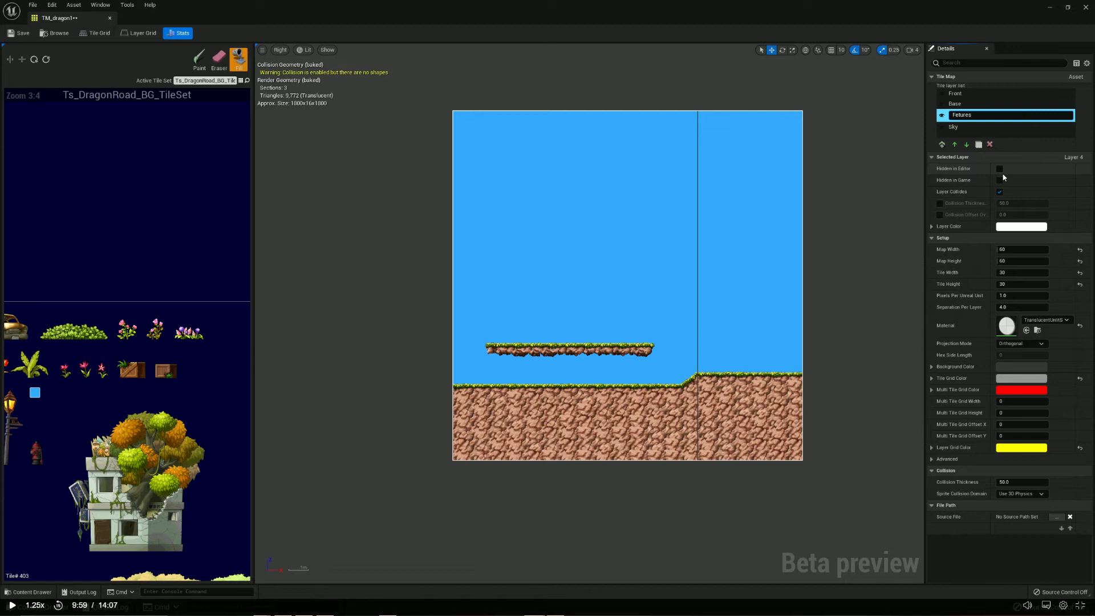
text(Features)
key(Return)
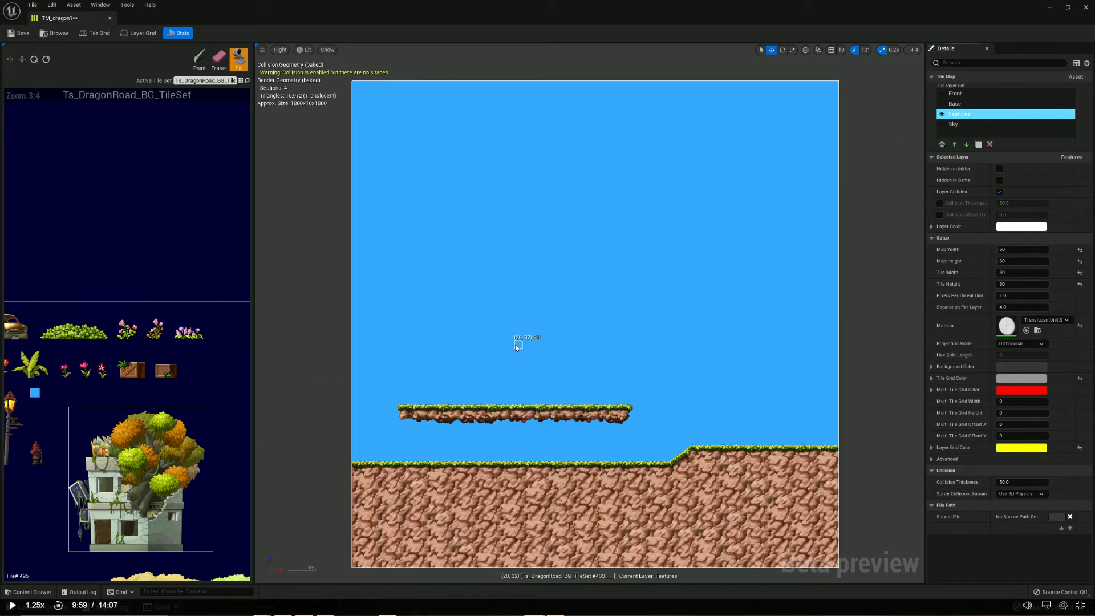
Step: Watch the next part of the lesson up to 10:40 and return to the tile map
scroll(139, 417, down, 3)
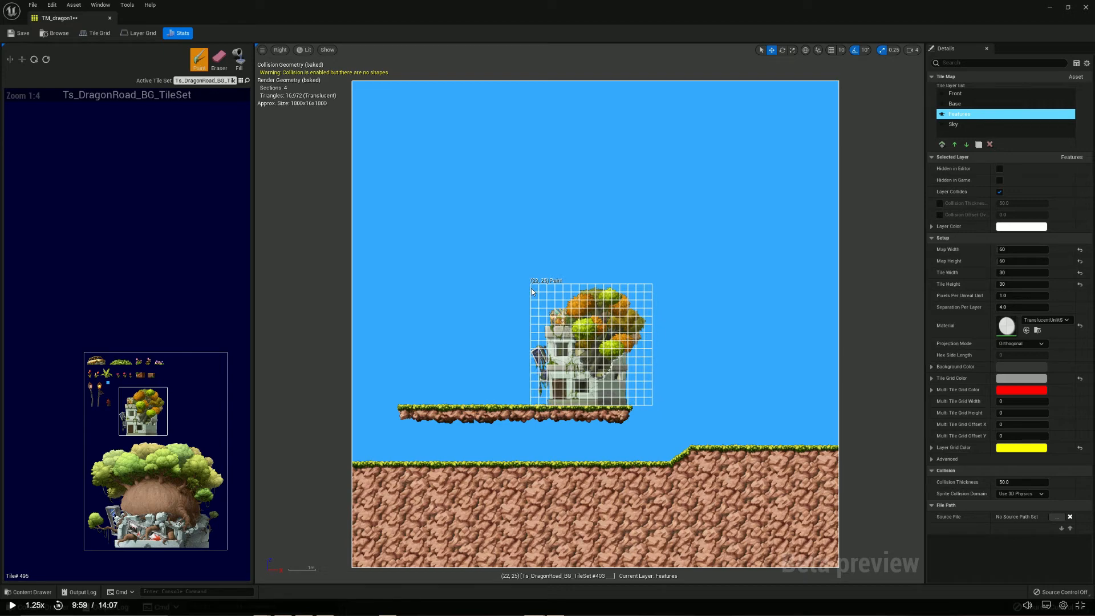
key(alt+Tab)
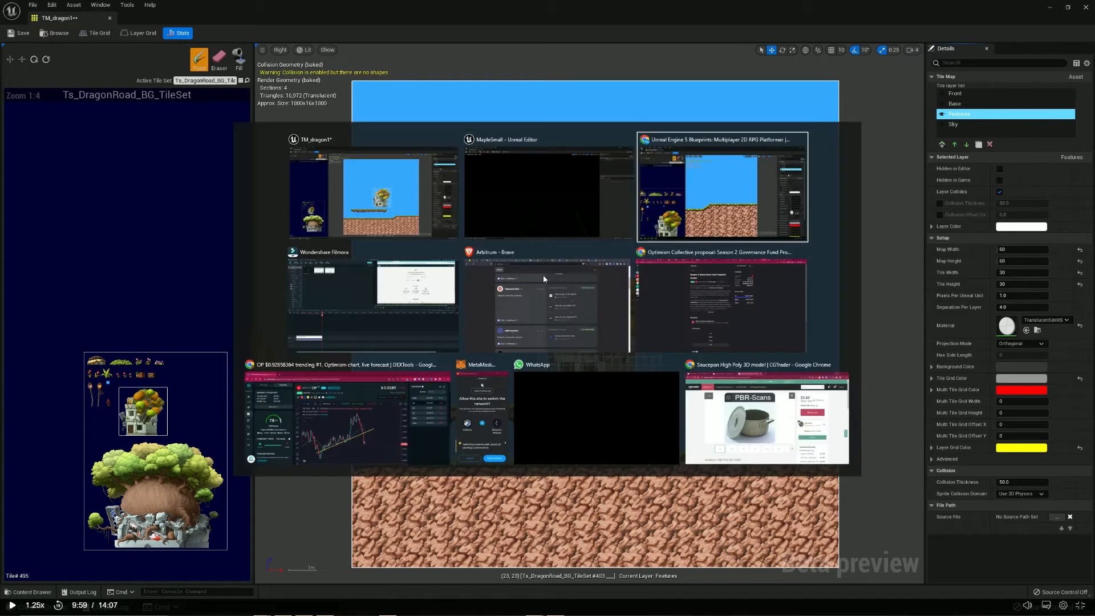
key(space)
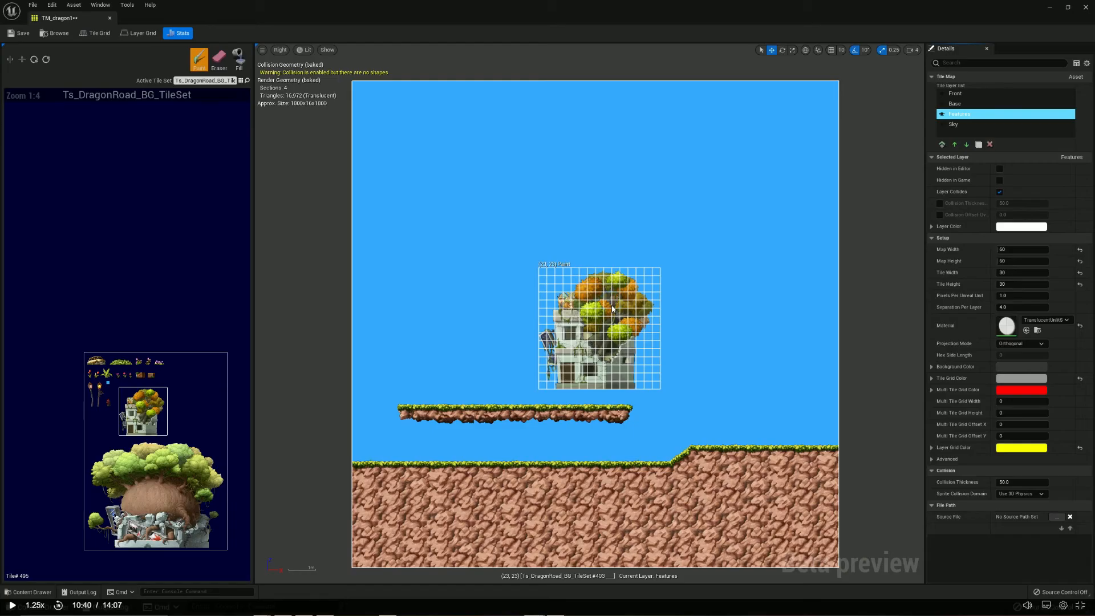
key(space)
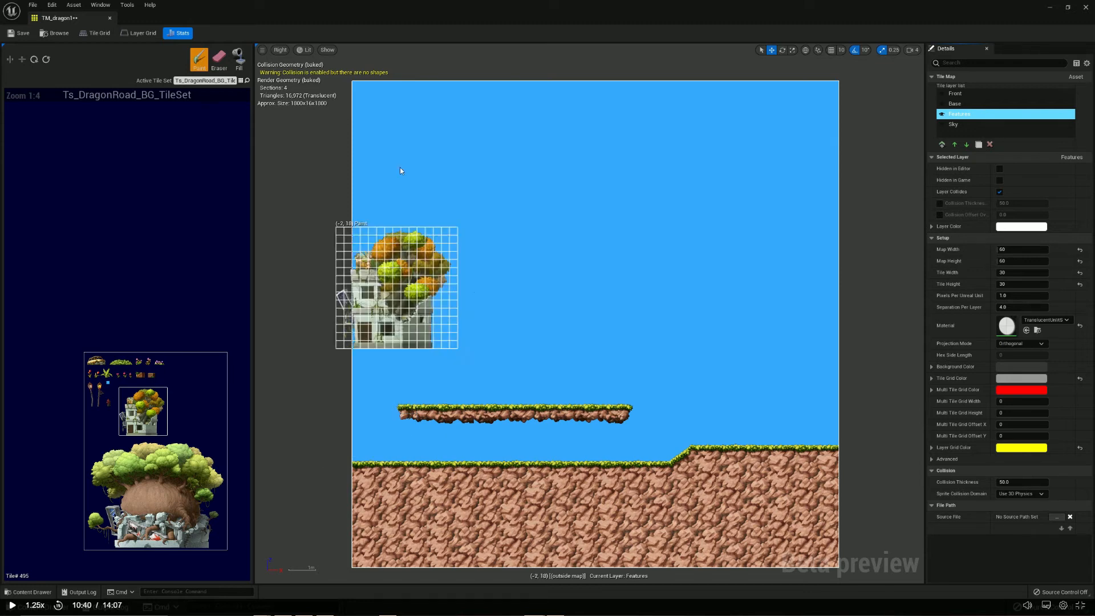
Step: Paint the ruined house with the orange tree on the floating platform and the large tree ruin at the map's right edge
click(504, 288)
drag(86, 444, 226, 548)
scroll(106, 365, up, 4)
drag(115, 342, 195, 361)
click(577, 398)
click(771, 436)
key(ctrl+z)
key(ctrl+z)
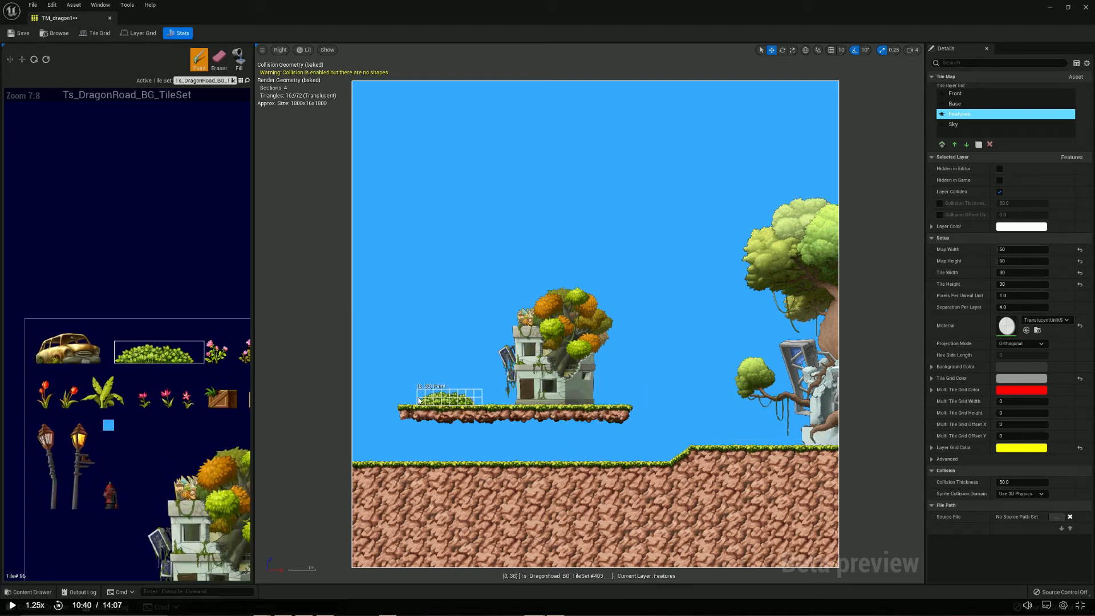
Step: Paint the green bush on the lower ground and the old car on the floating platform beside the house
click(543, 451)
click(41, 338)
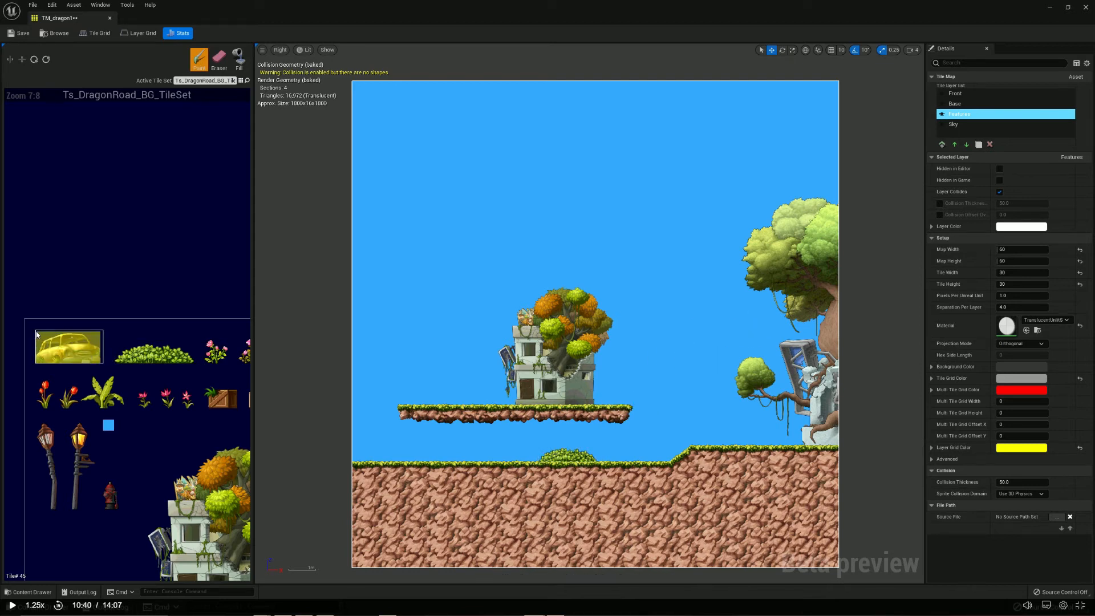
click(450, 398)
Step: Paint the lit lamp post at the floating platform's left end and the bent lamp post where the higher ground begins
click(88, 479)
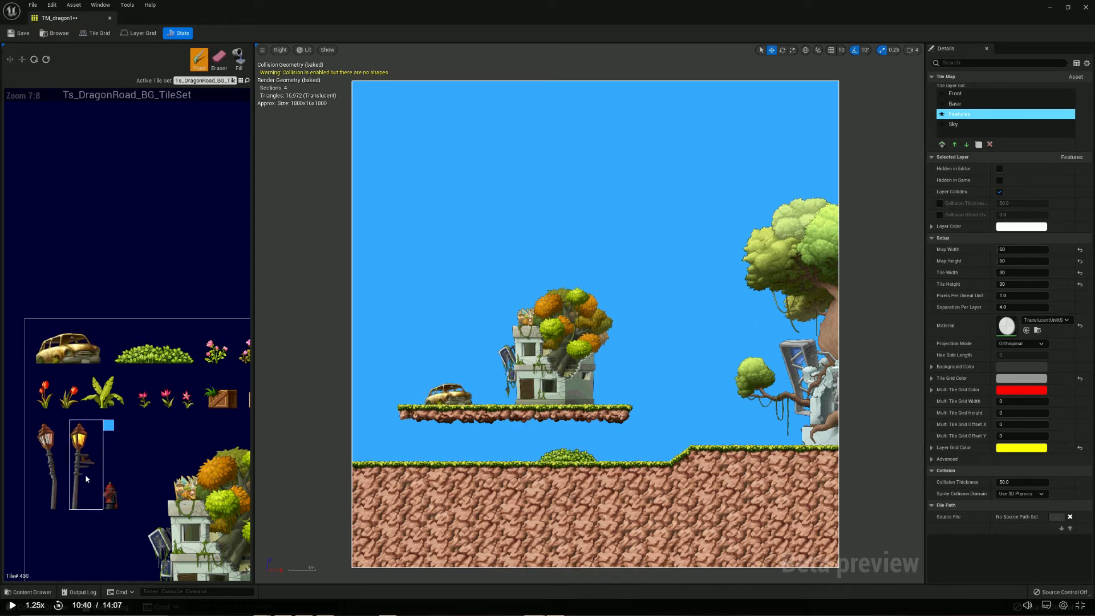
click(407, 353)
drag(59, 509, 37, 422)
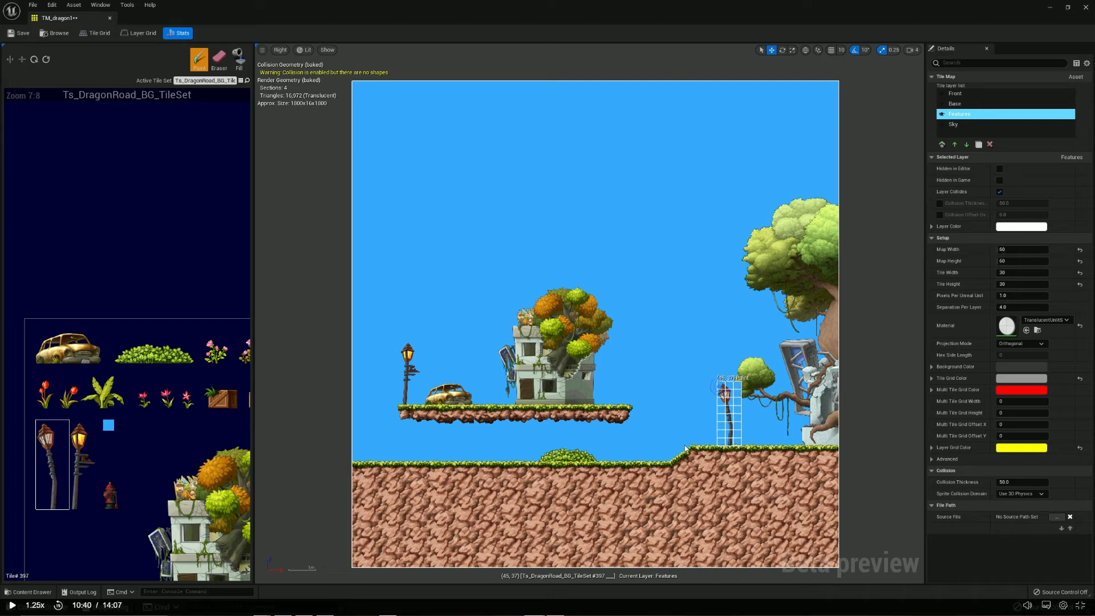
click(722, 392)
key(ctrl+z)
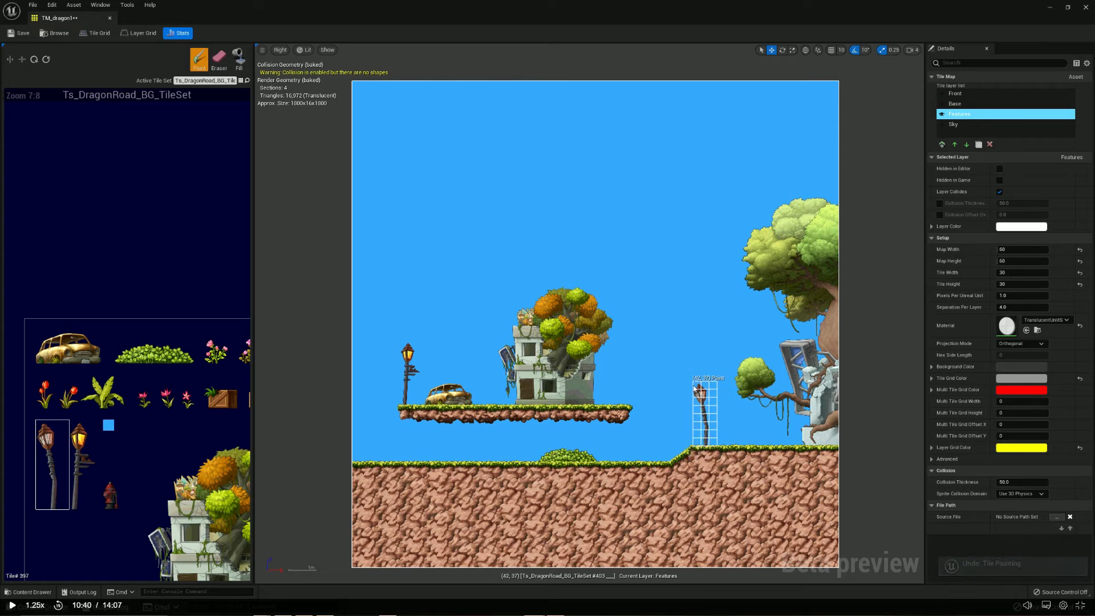
click(692, 385)
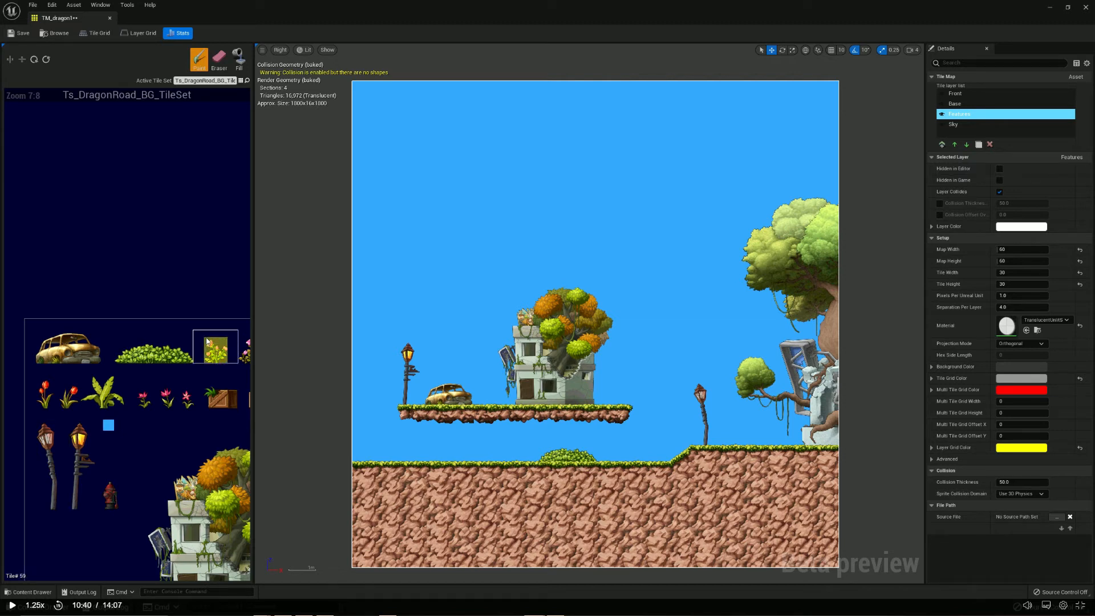
Step: Add a layer named Features2 above Features and paint the pink flowers on it at the foot of the bent lamp post
click(941, 144)
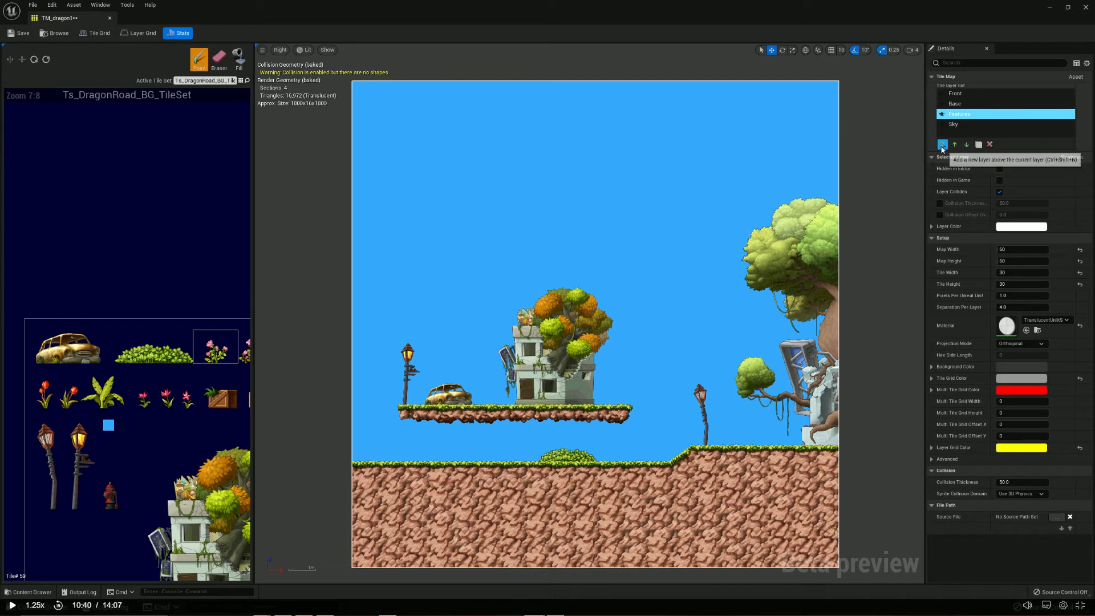
right_click(958, 120)
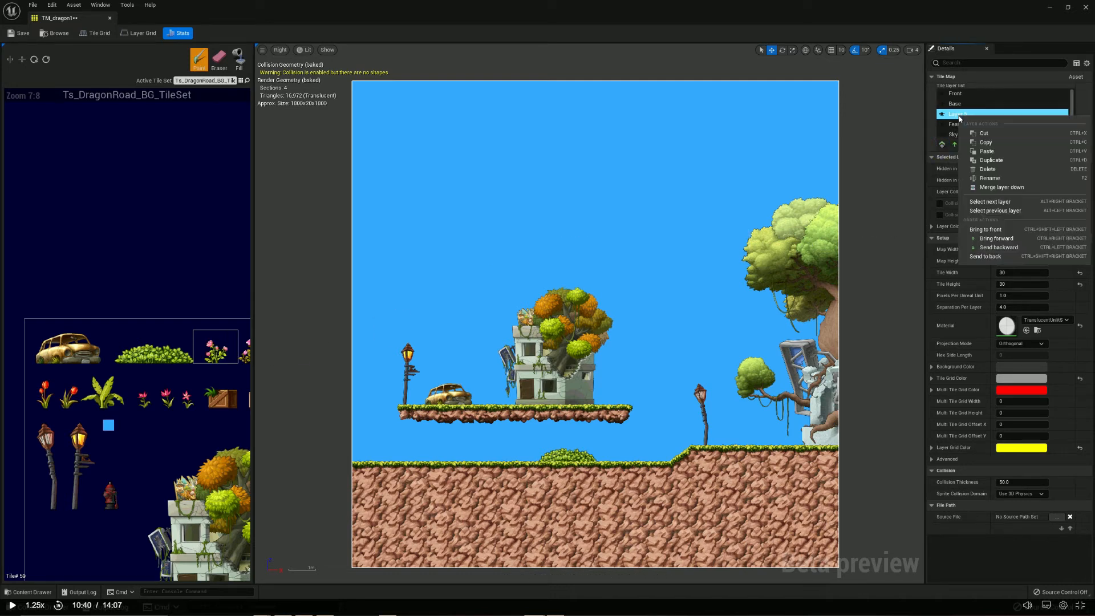
click(1000, 179)
text(Feat)
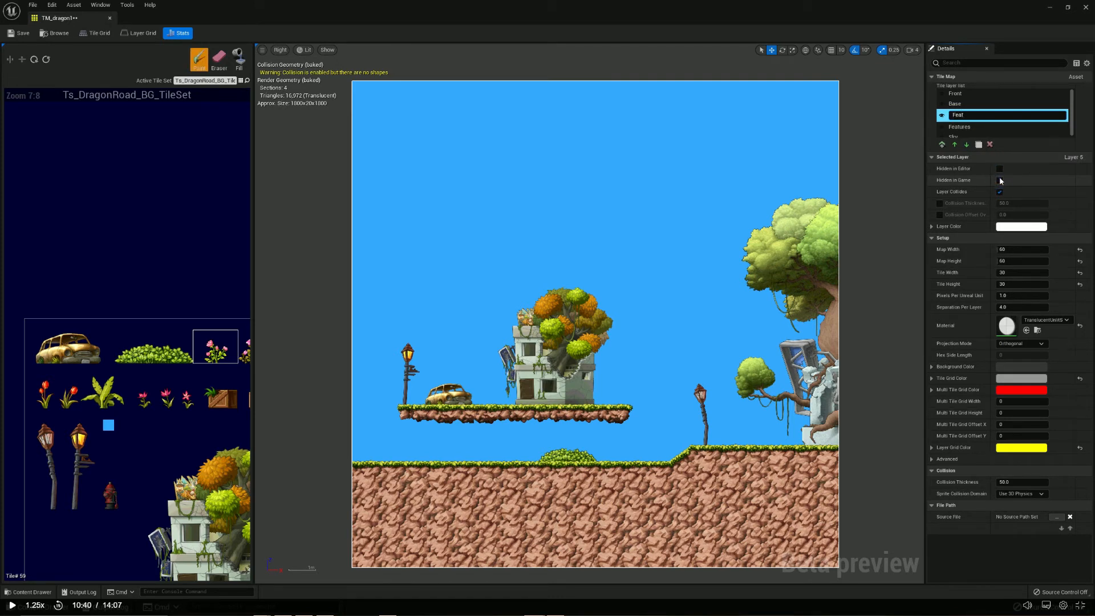
text(ures2)
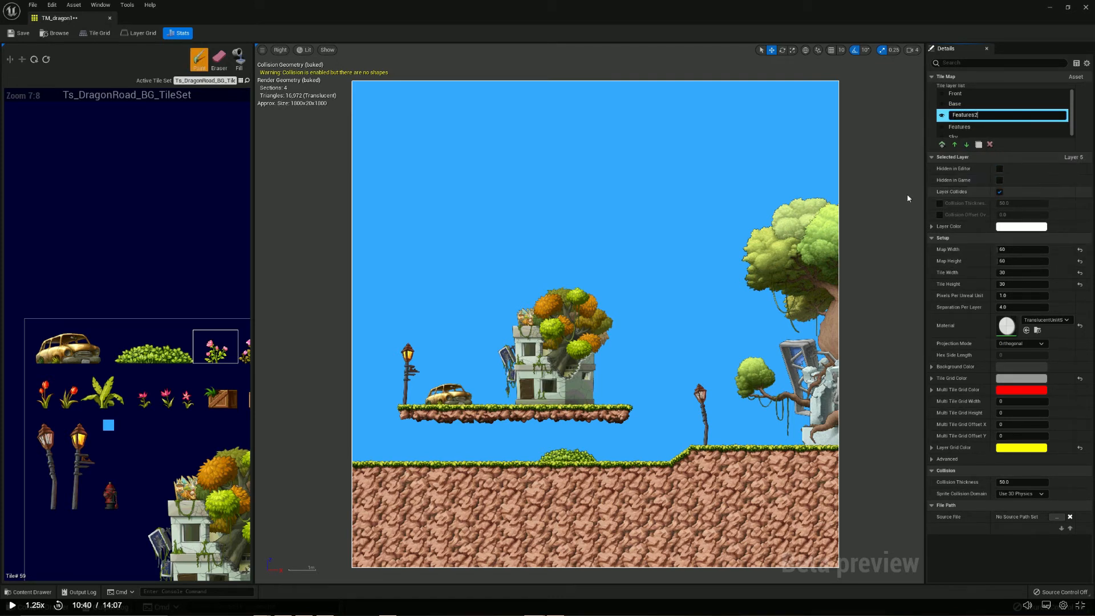
click(898, 194)
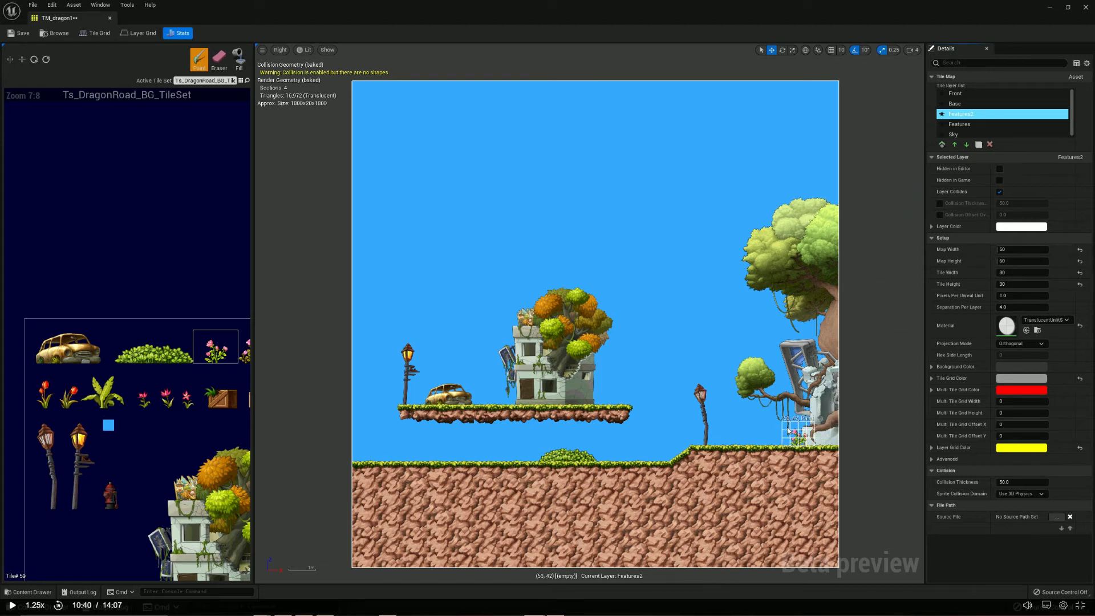
click(696, 428)
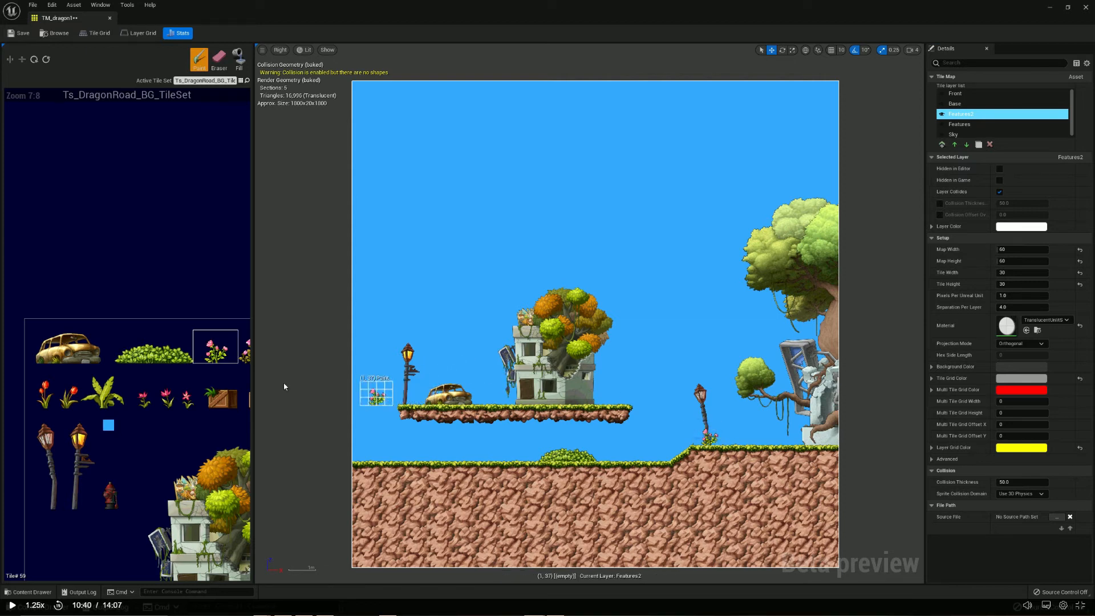
Step: Paint the small crate on Features2 and the larger fern crate on Features at the lower ground's far left
right_drag(210, 437, 144, 434)
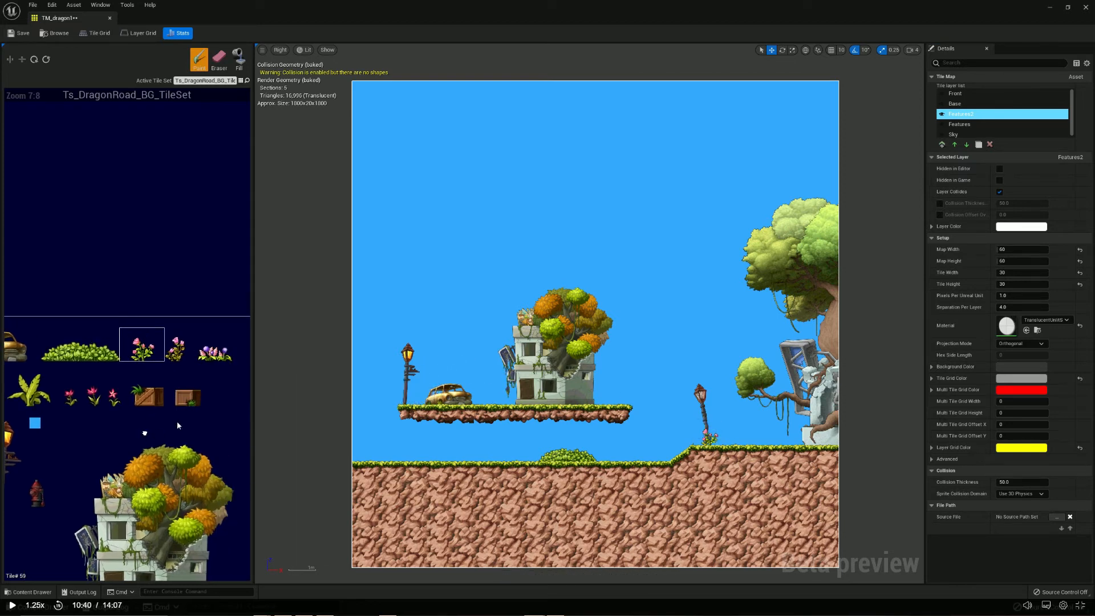
click(200, 405)
drag(181, 390, 201, 402)
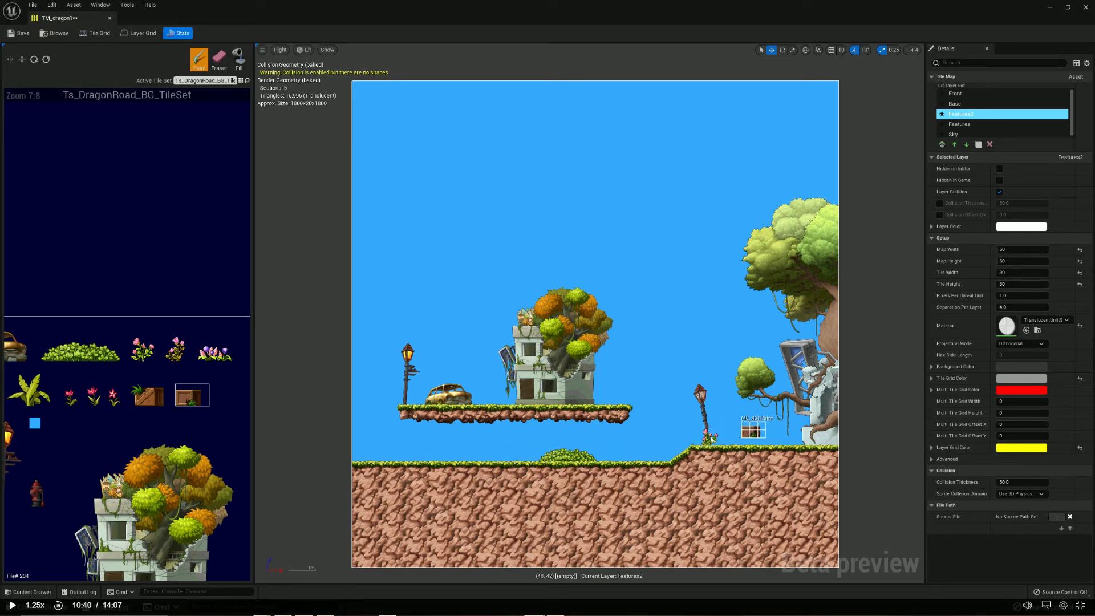
click(371, 454)
scroll(369, 472, up, 8)
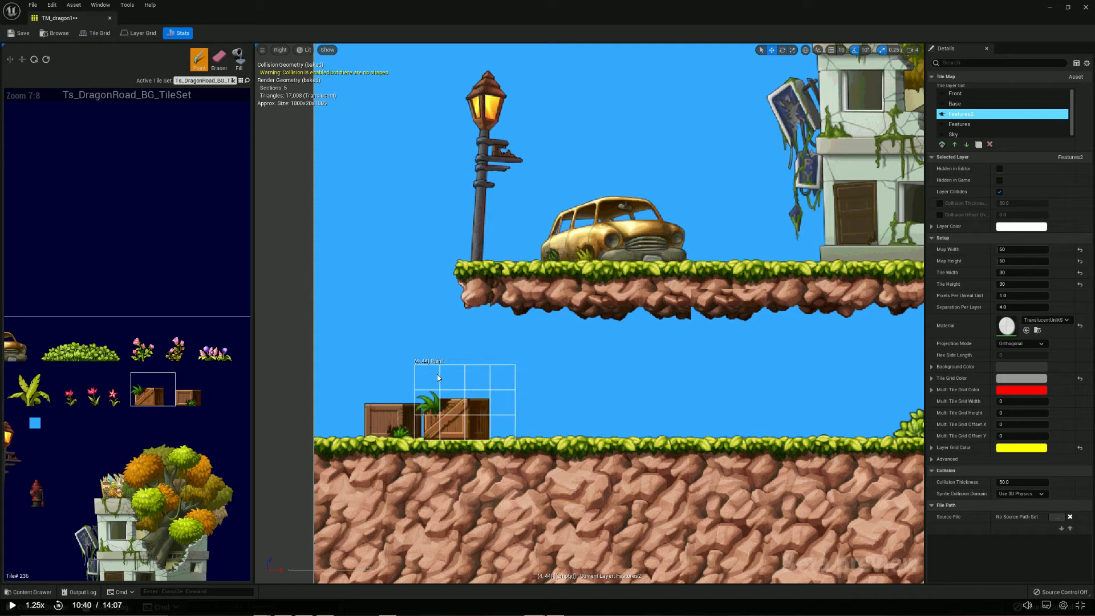
click(959, 124)
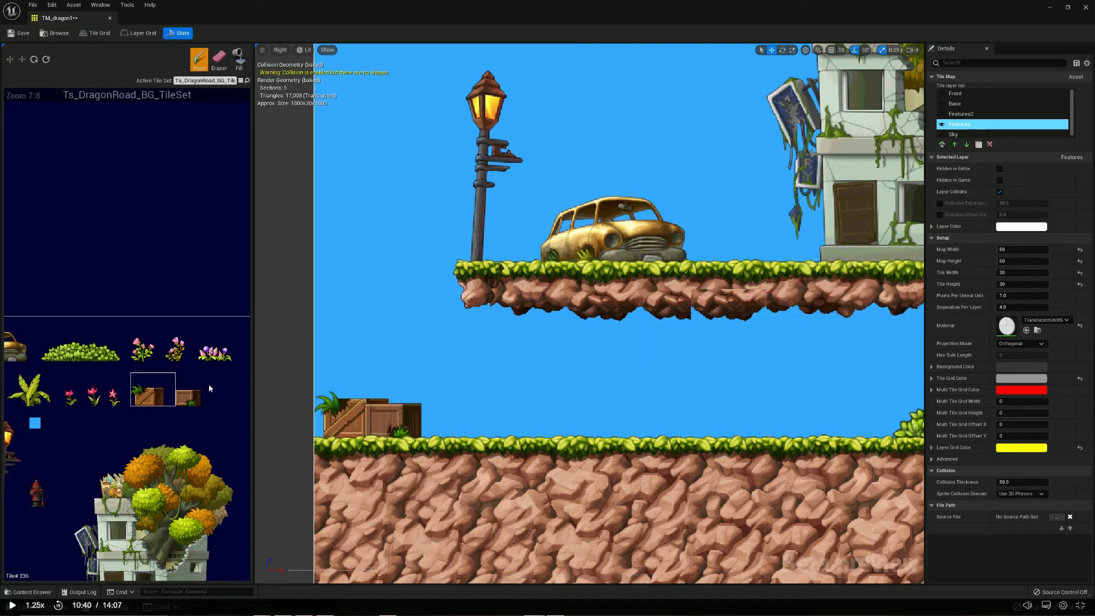
Step: Try painting the small crate on Features on top of the two crates and beside the car
drag(204, 405, 180, 385)
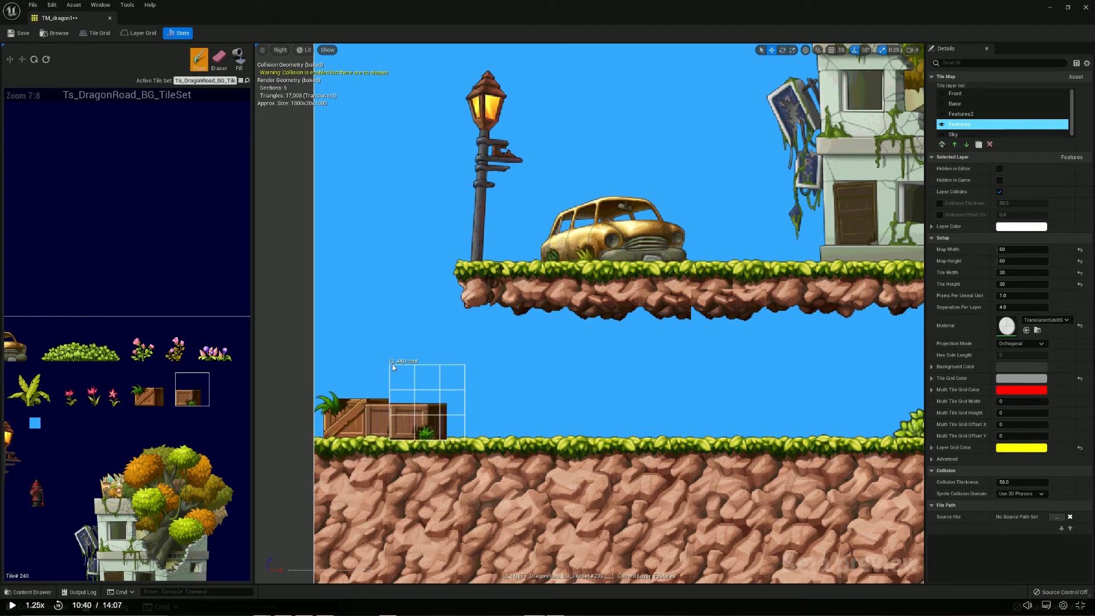
click(370, 365)
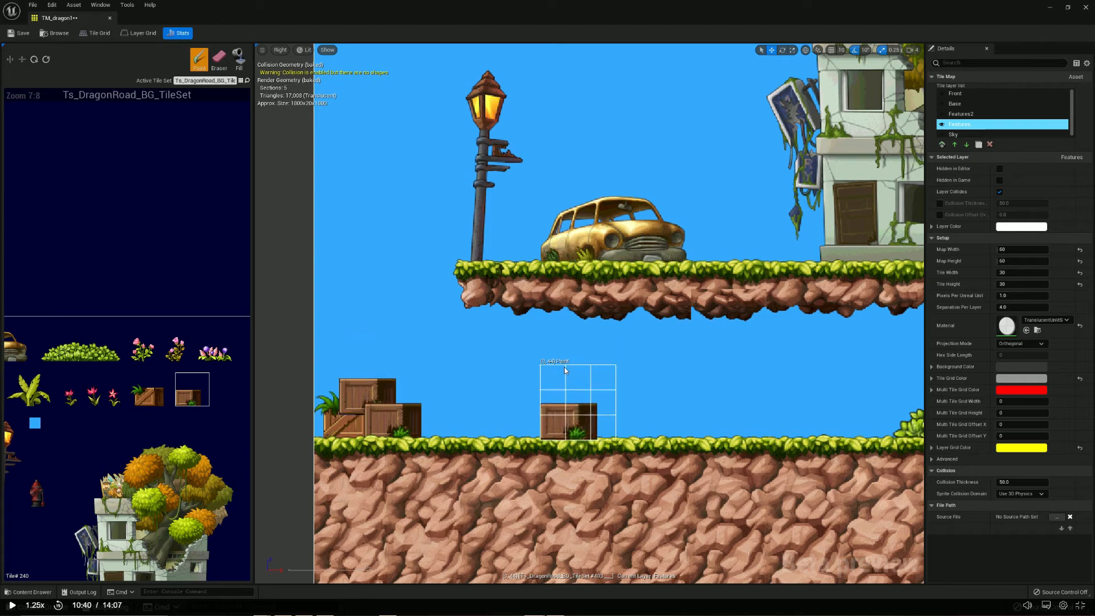
key(ctrl+z)
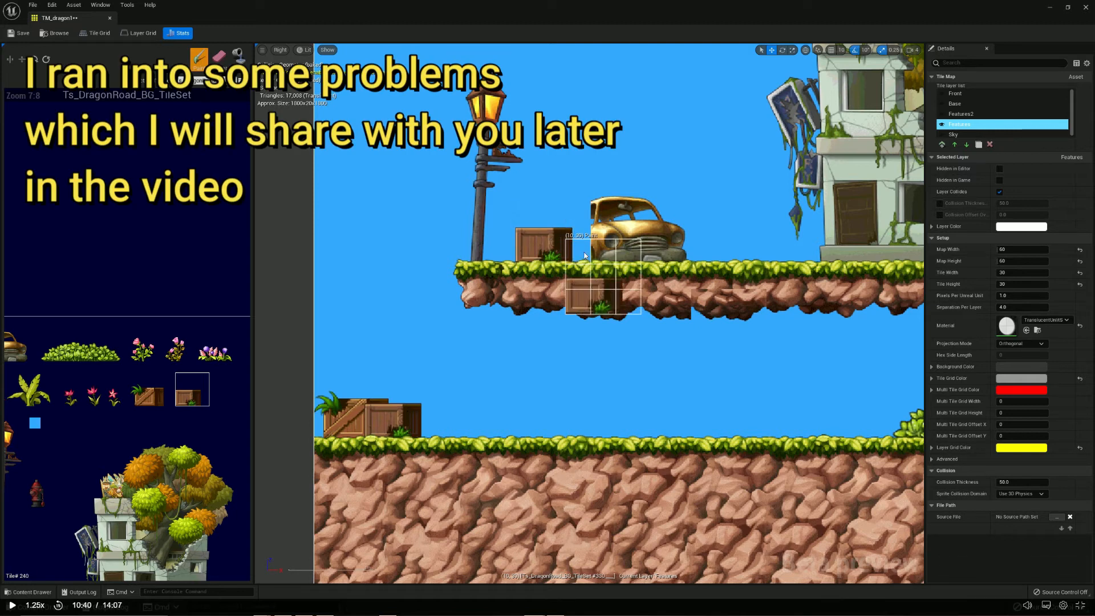
key(ctrl+z)
key(ctrl+z)
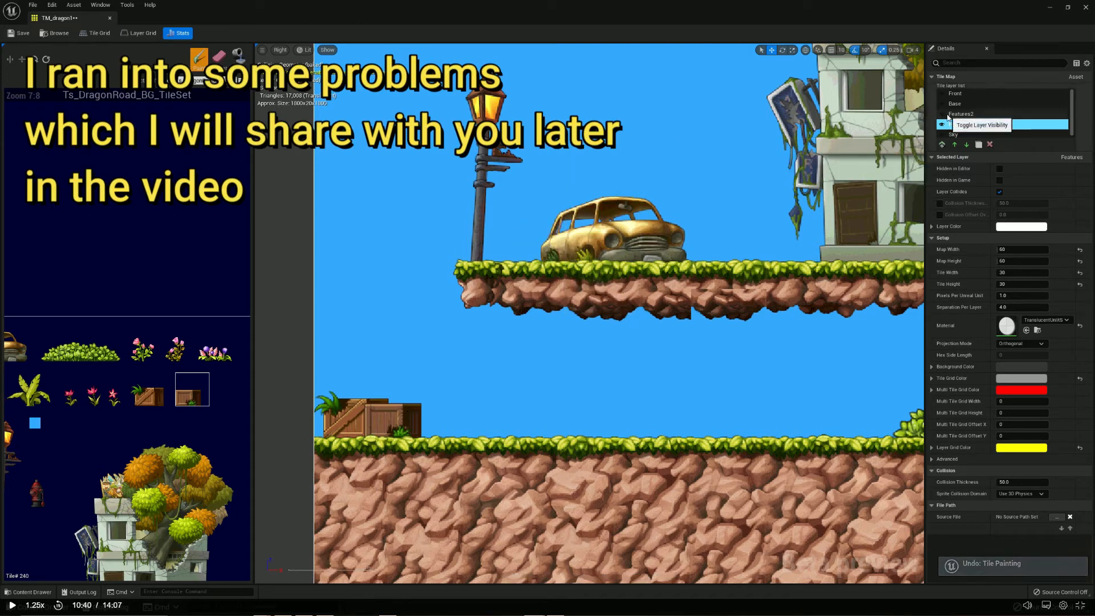
Step: Hide the Features2 layer and test painting the small crate on Features between the lamp post and the car
click(522, 211)
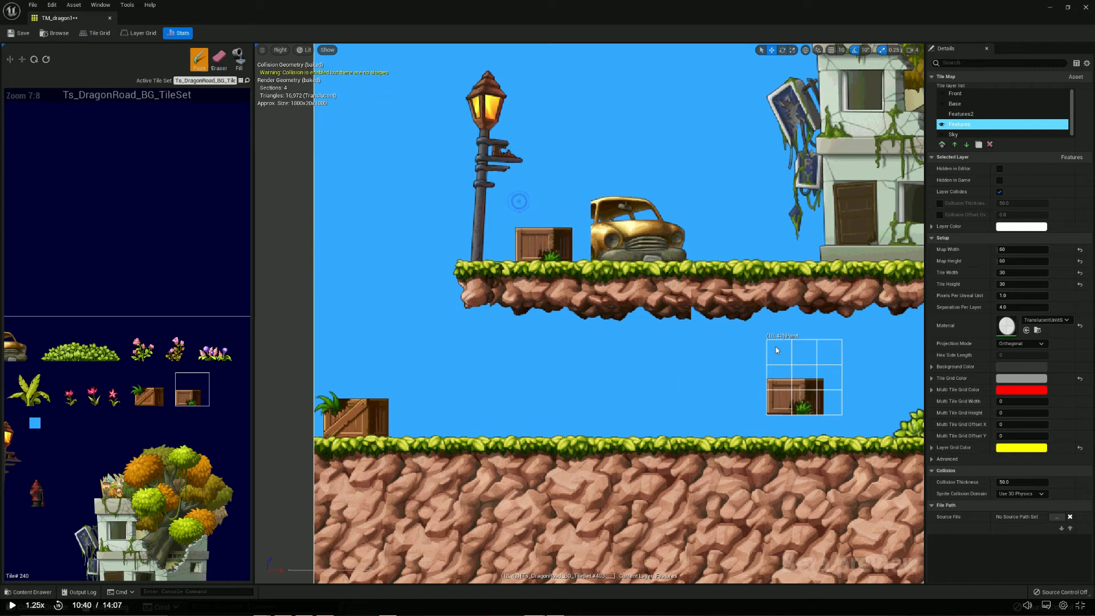
key(ctrl+z)
click(968, 114)
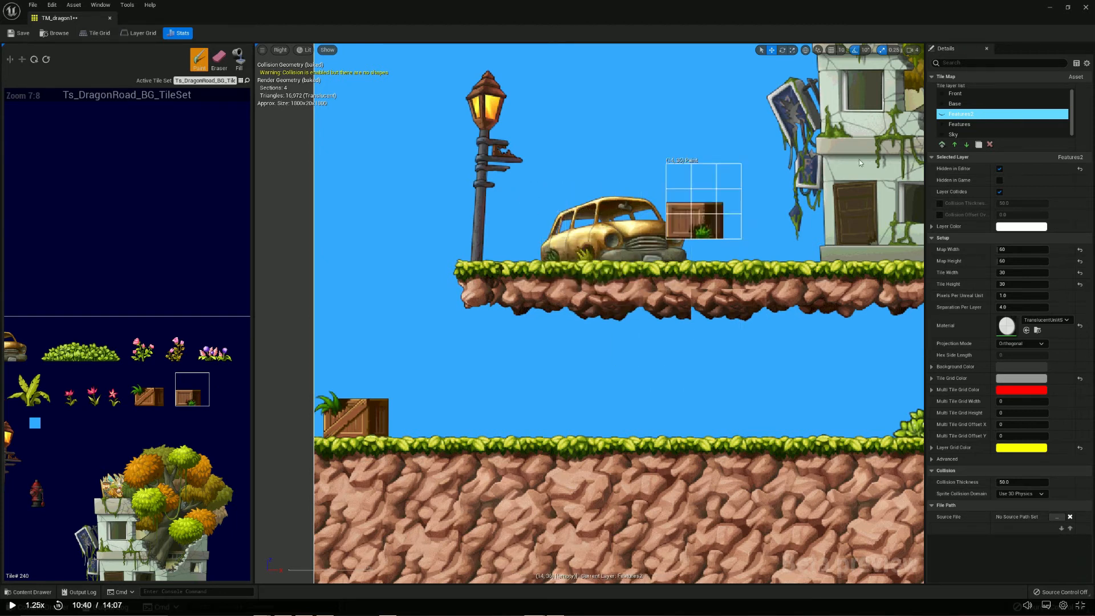
Step: Try sending the Features2 layer behind Features and bring it forward again
click(965, 145)
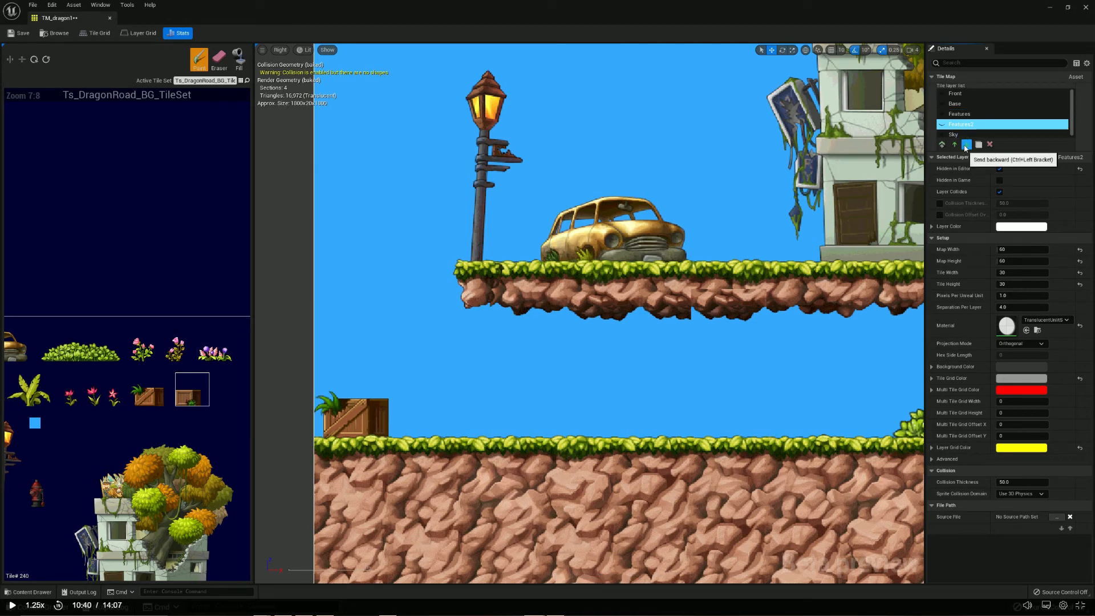
click(956, 146)
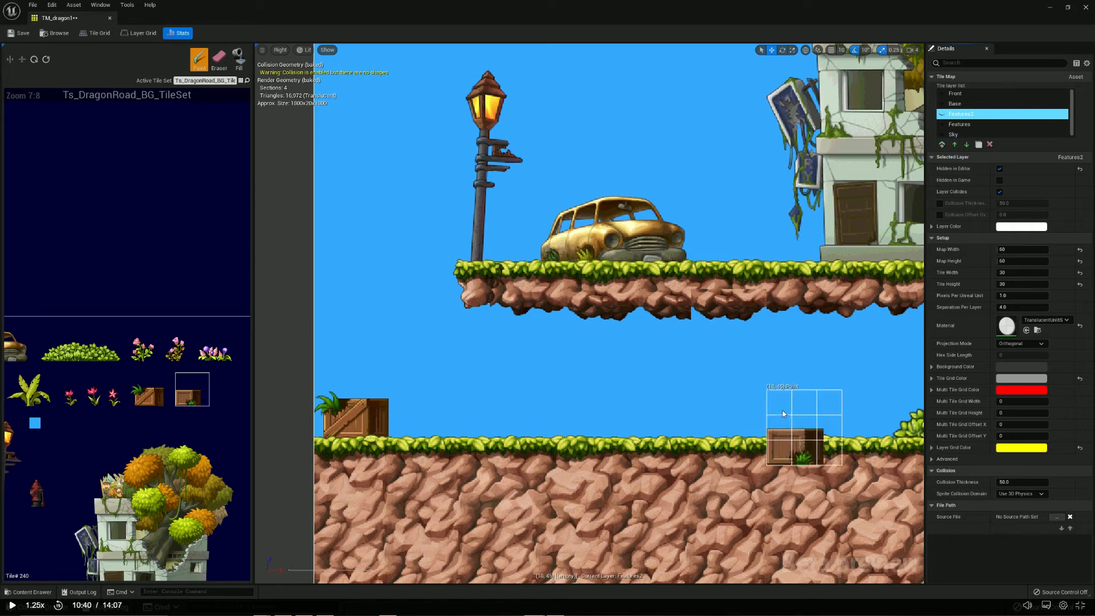
scroll(816, 402, down, 4)
mouse_move(819, 402)
right_down()
mouse_move(377, 404)
mouse_move(528, 398)
right_up()
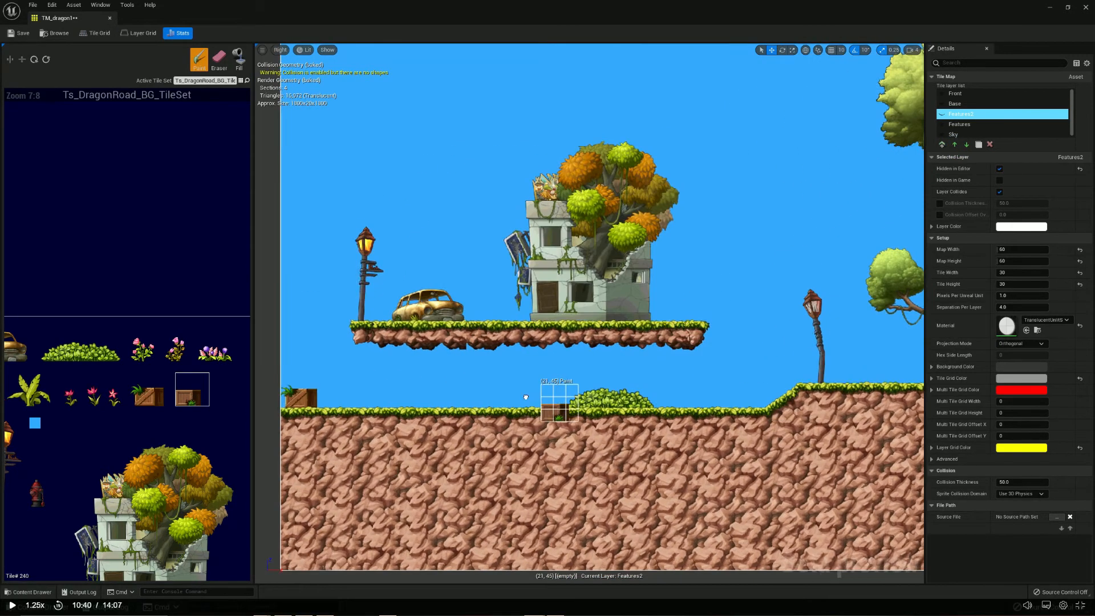
click(967, 145)
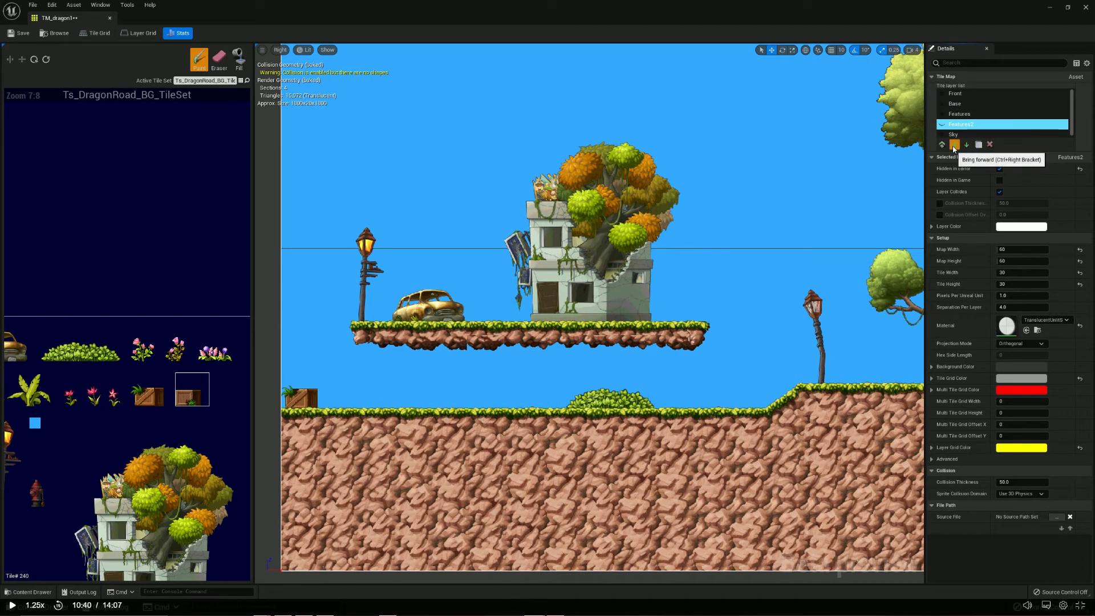
click(954, 145)
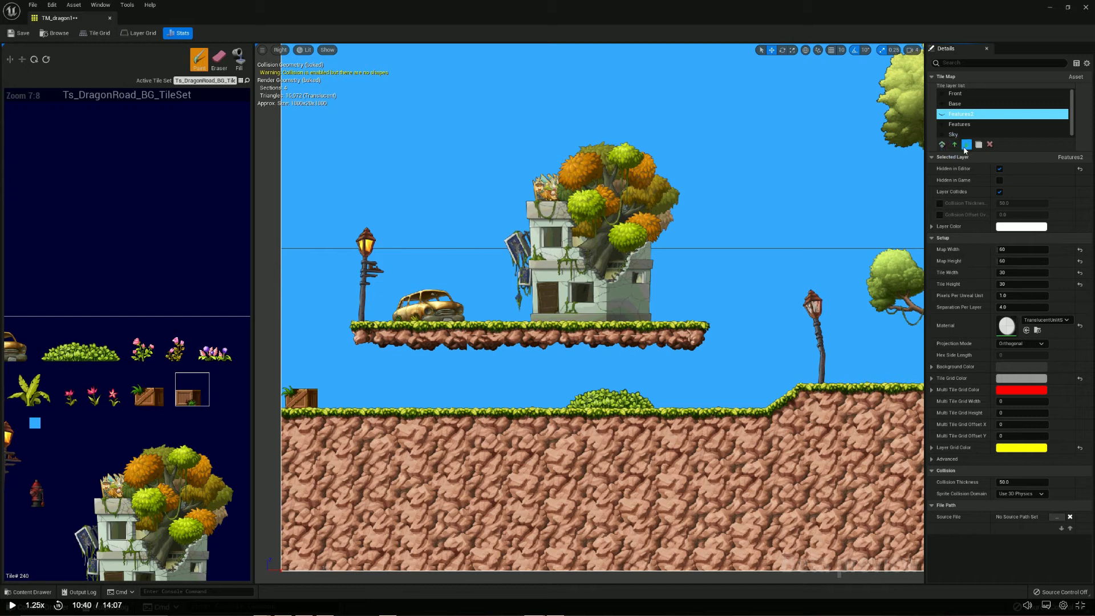
Step: Try bringing the Features layer in front of Features2, send it back behind, and reselect Features2
click(966, 145)
click(954, 145)
click(960, 125)
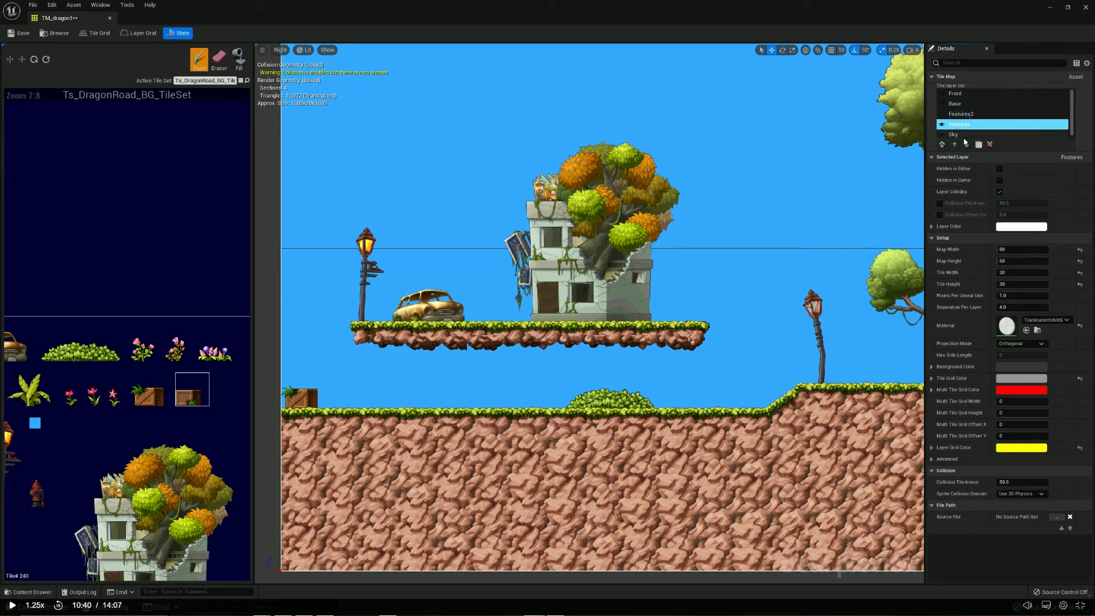
click(955, 144)
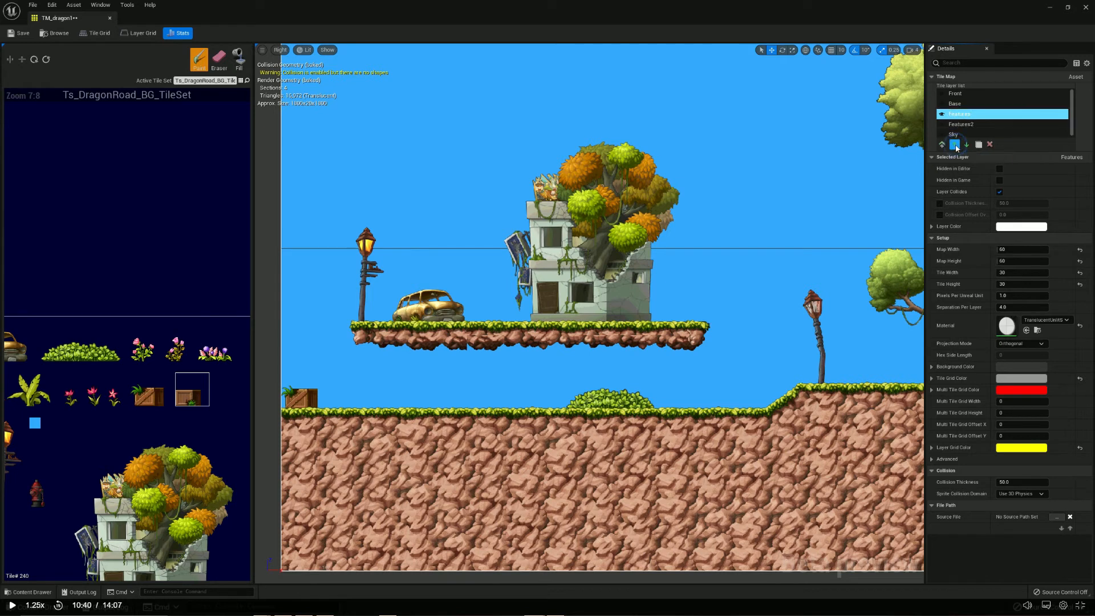
click(967, 146)
click(970, 116)
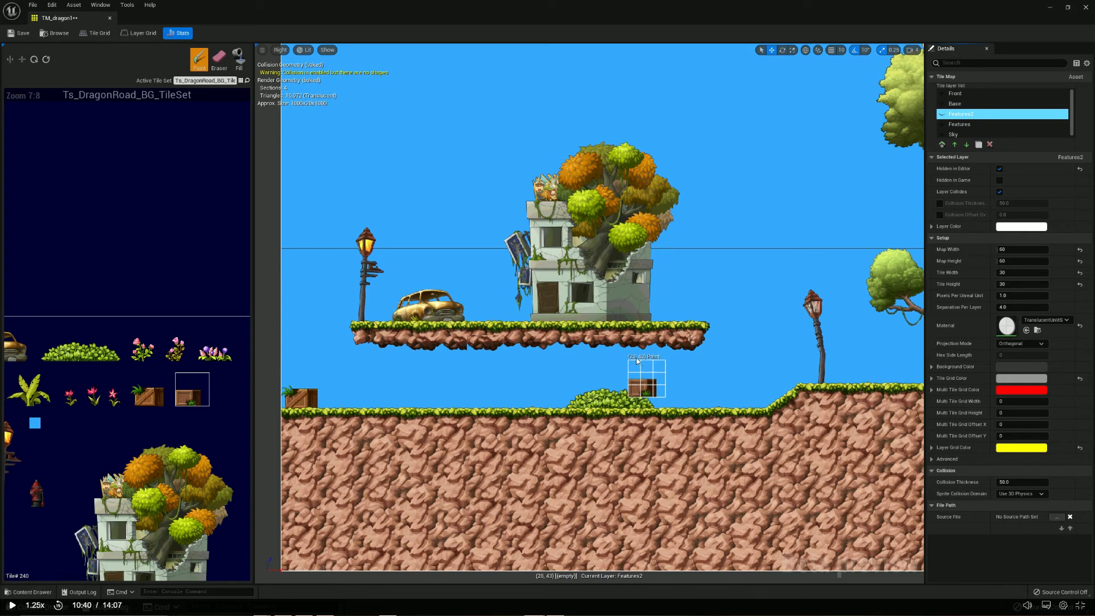
Step: Undo the reordering and hiding of the Features2 layer, and redo the crate painting at the lower ground's far left
key(ctrl+z)
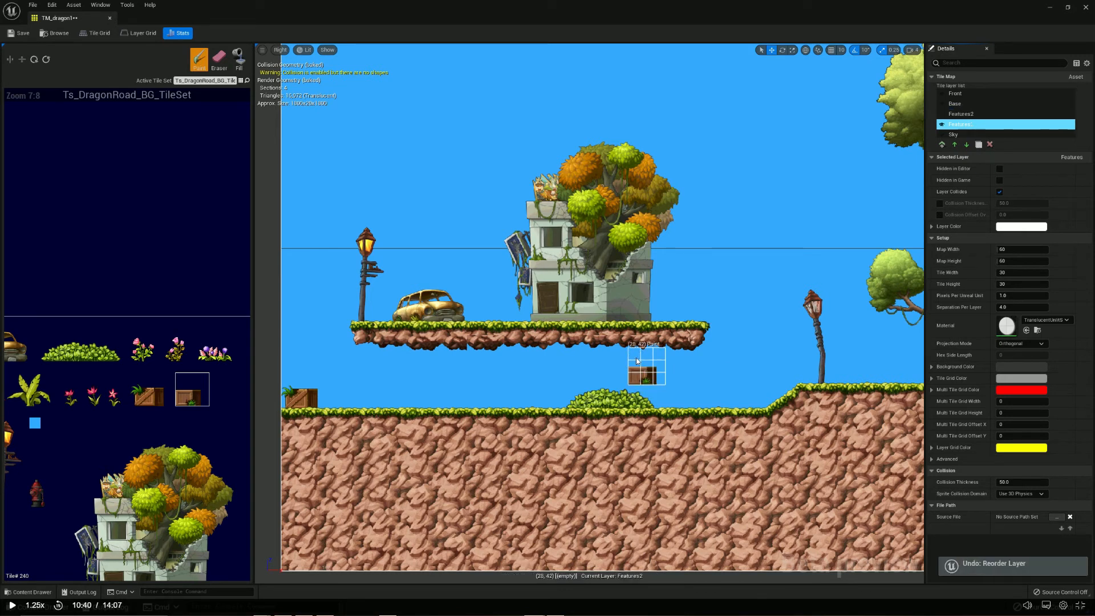
key(ctrl+z)
key(ctrl+z)
key(ctrl+z)
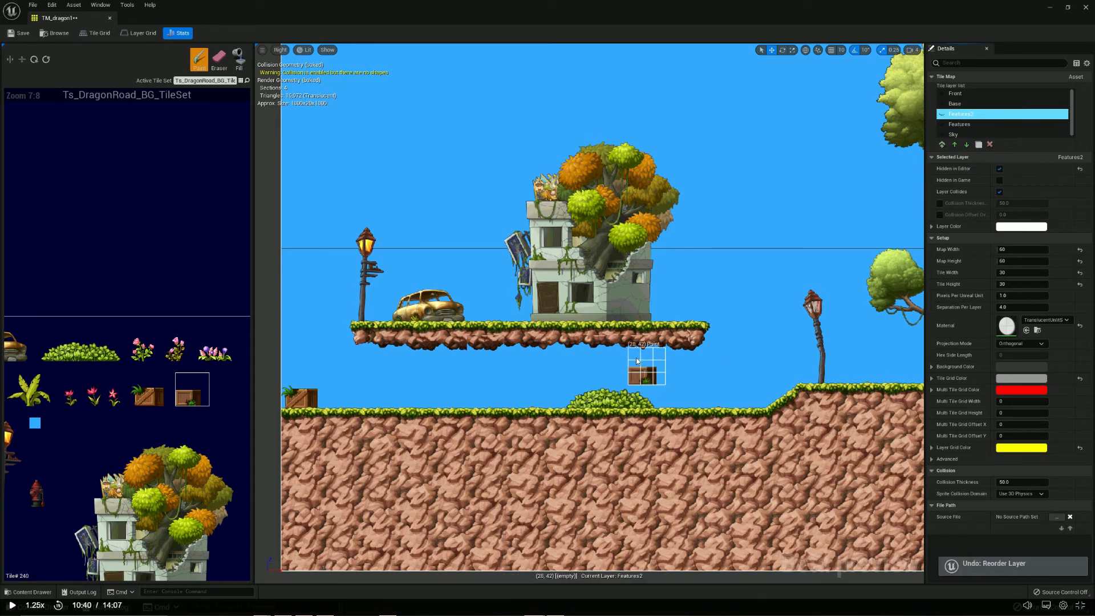
key(ctrl+z)
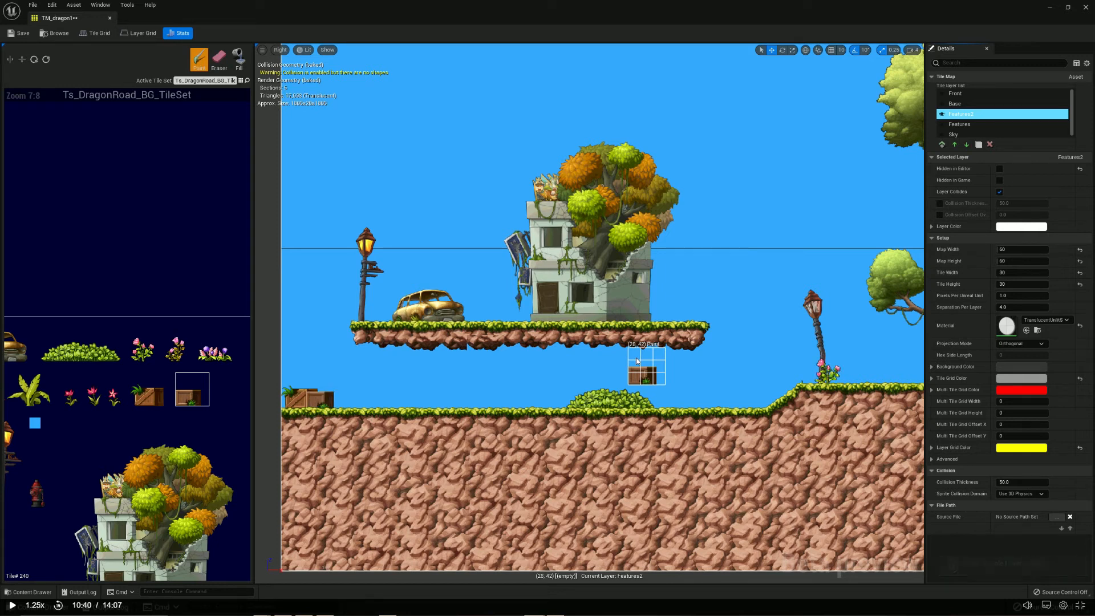
key(ctrl+z)
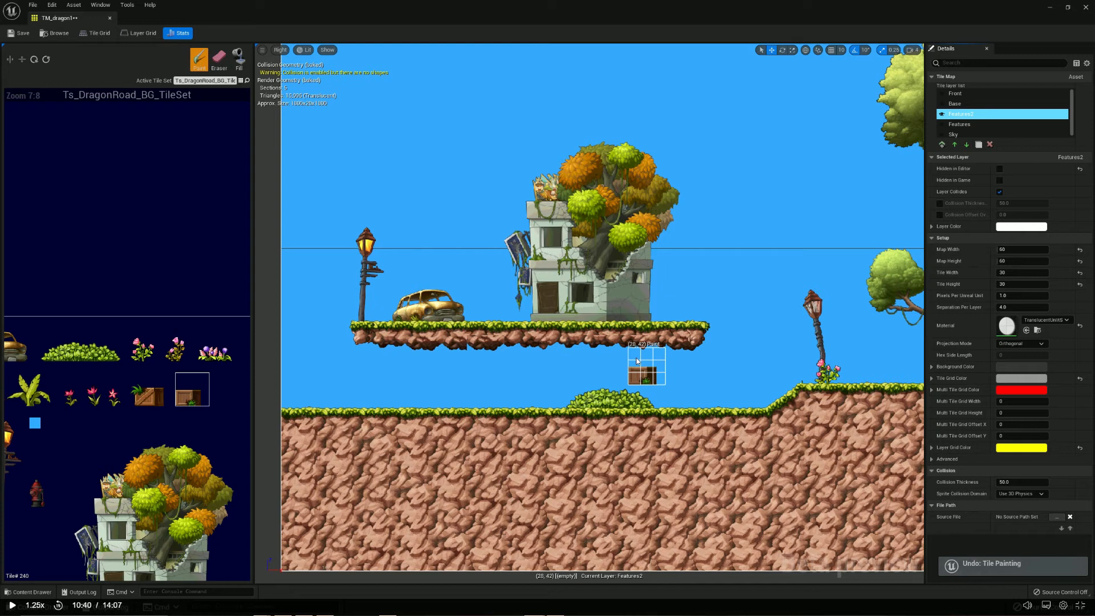
key(ctrl+y)
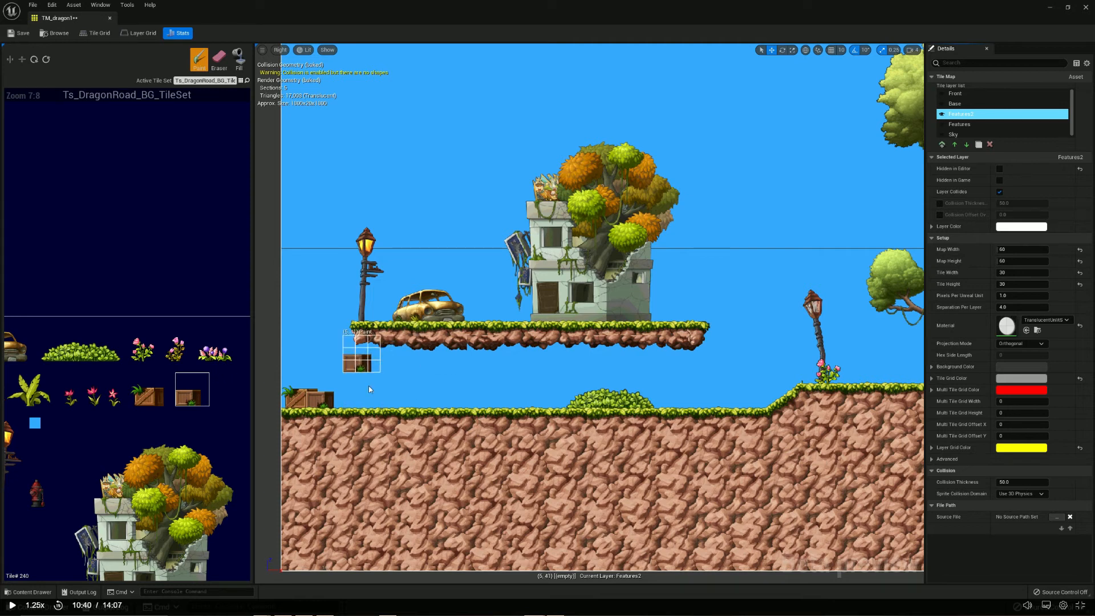
Step: Paint the red fire hydrant on Features2 beside the lower ground's bush and beside the car on the platform
scroll(675, 342, down, 5)
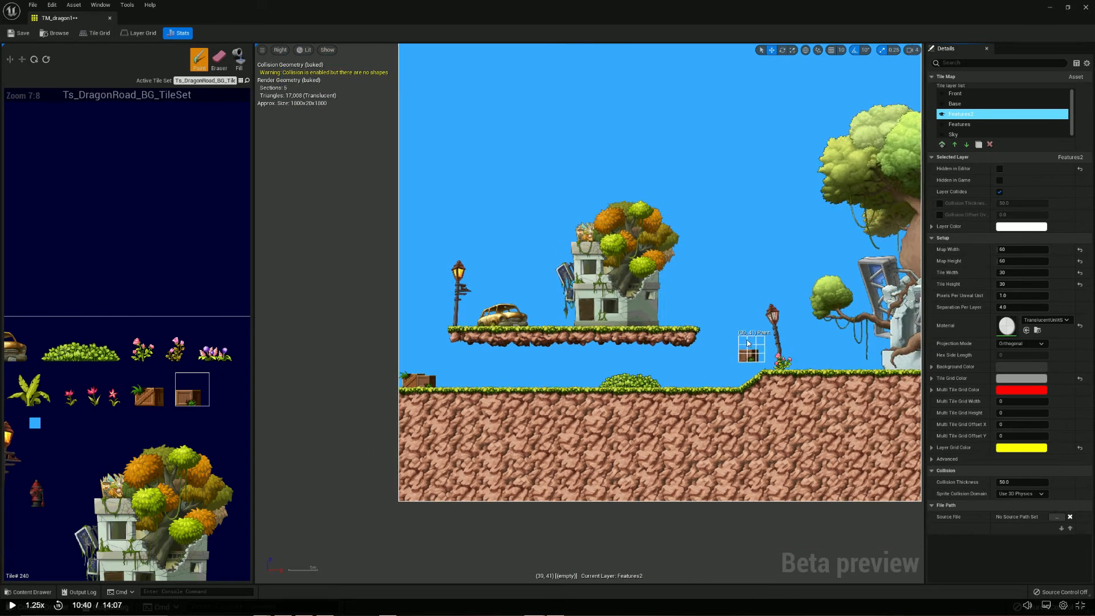
scroll(745, 343, up, 2)
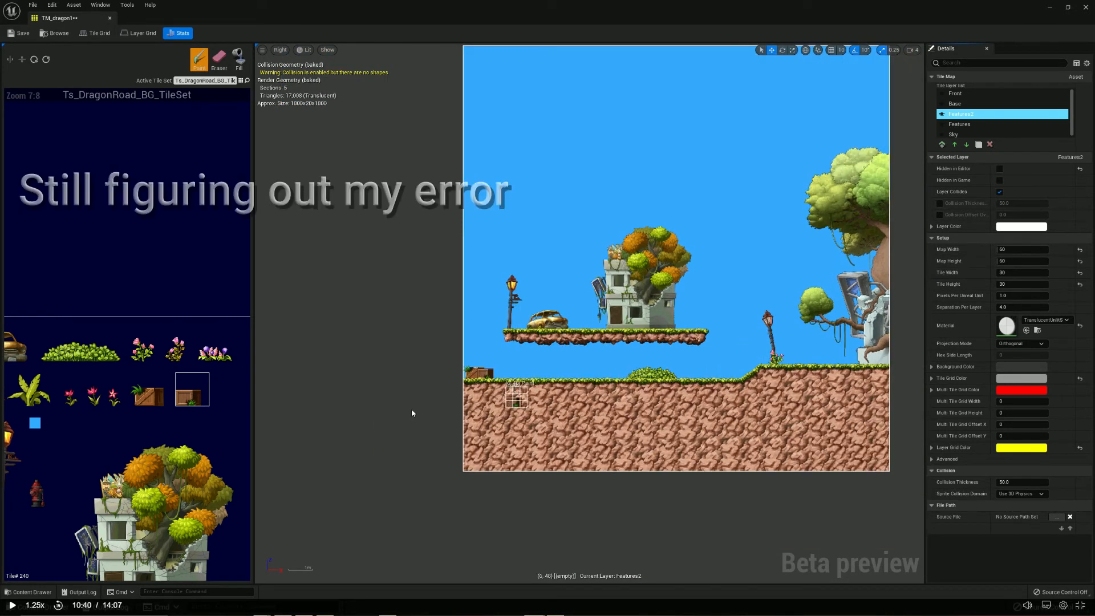
scroll(64, 415, down, 3)
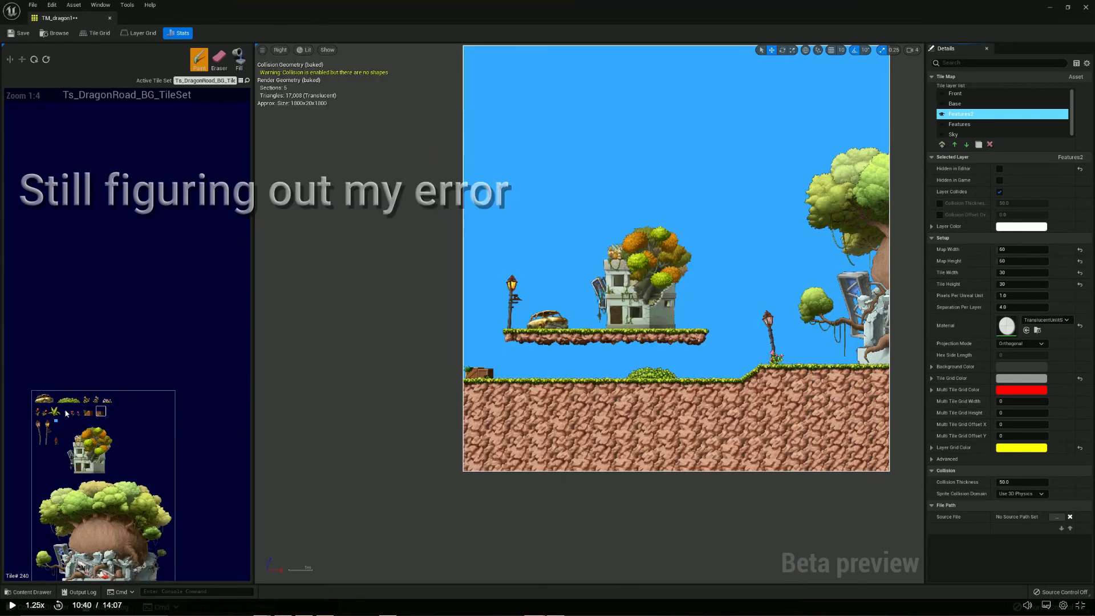
scroll(66, 414, up, 5)
scroll(59, 491, down, 2)
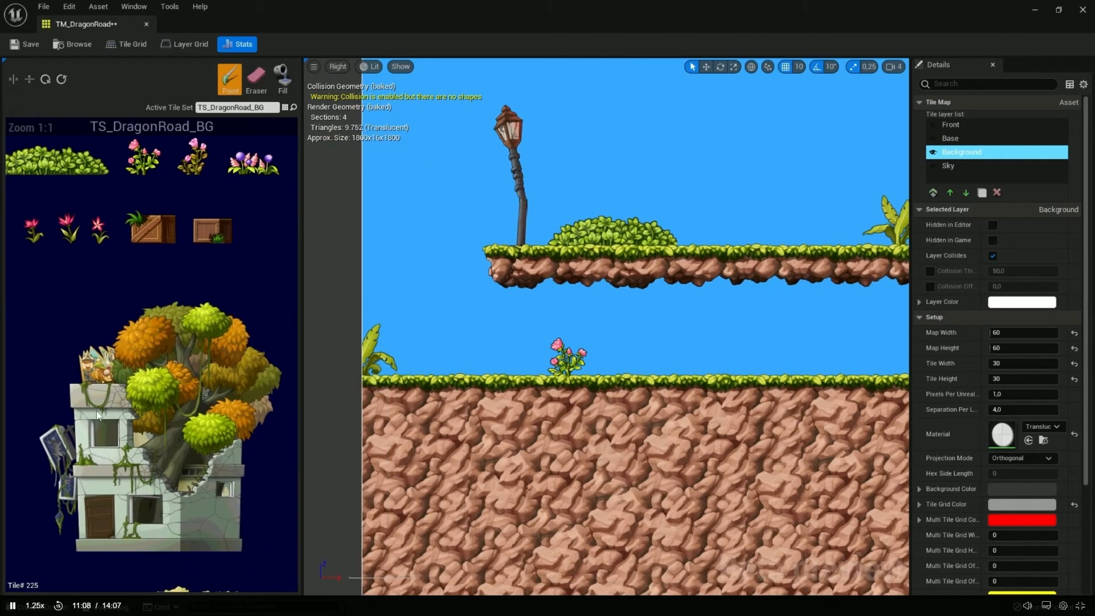
Step: Pause the lesson and examine the painted tile map in the editor
click(619, 320)
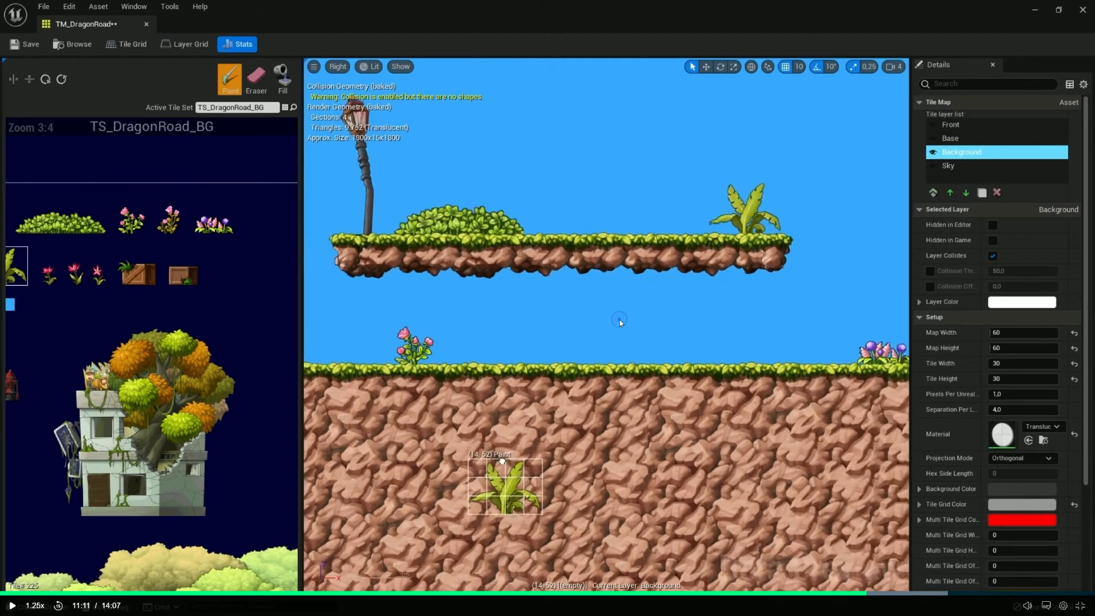
key(alt+Tab)
scroll(832, 373, down, 1)
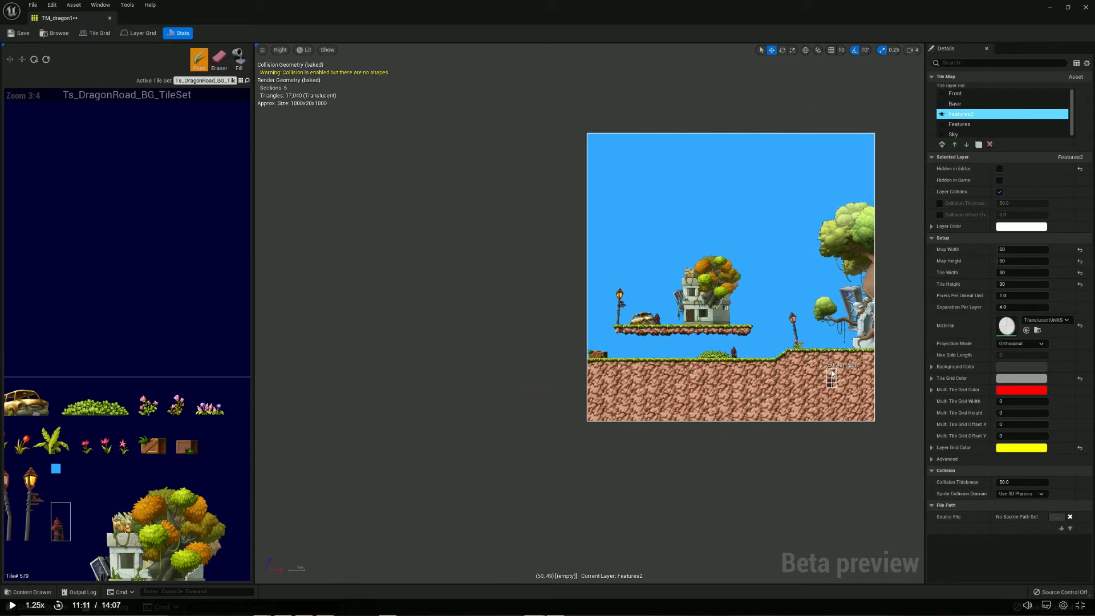
scroll(872, 374, up, 3)
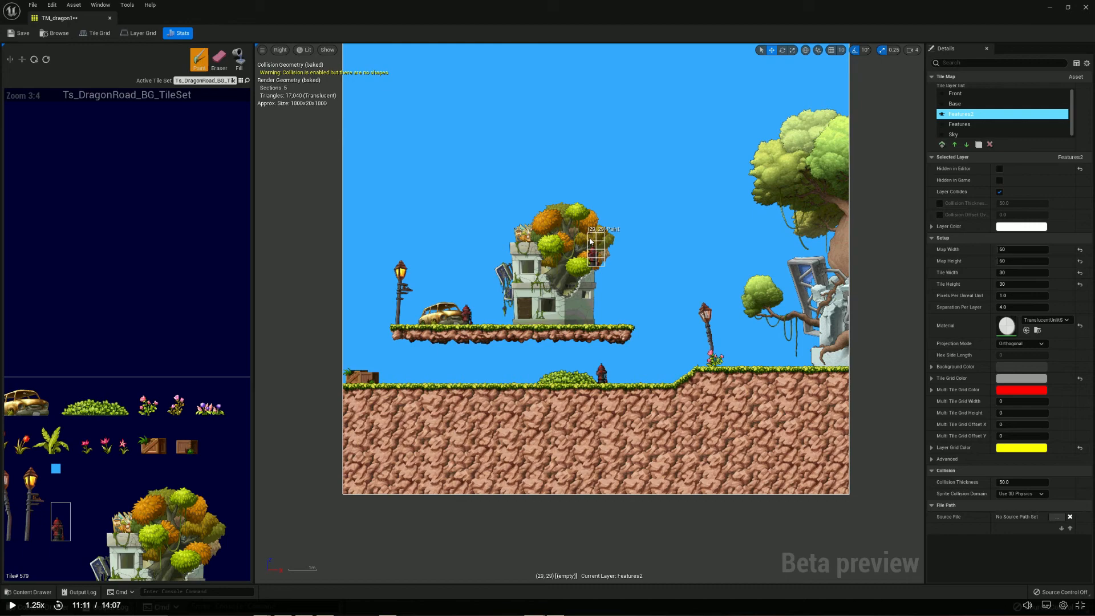
Step: Return to the Skillshare lesson and replay it from 10:49
key(alt+Tab)
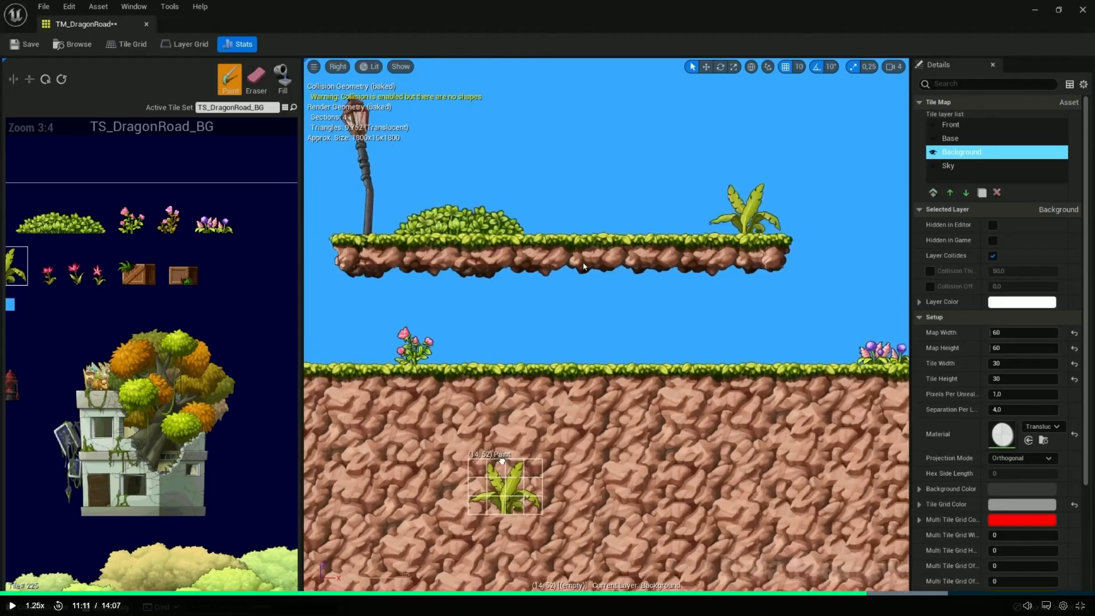
click(590, 240)
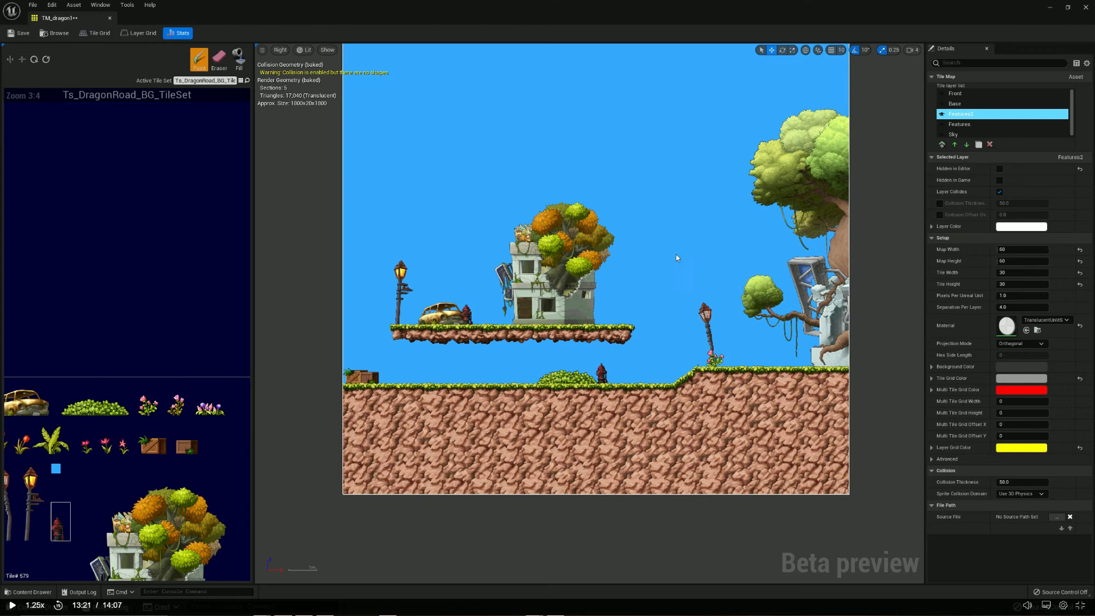
key(space)
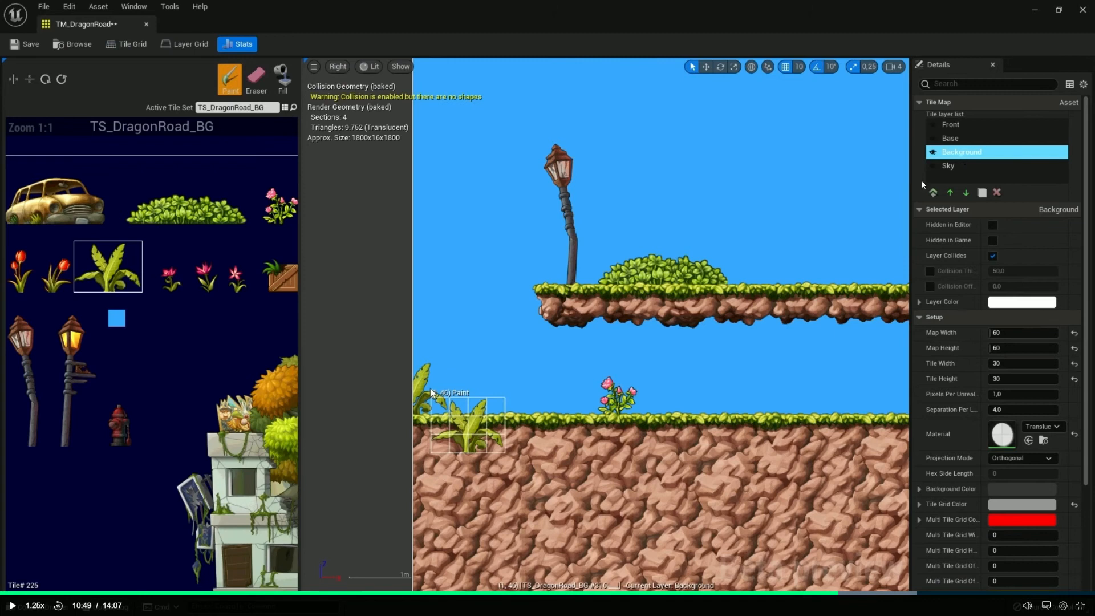
click(382, 364)
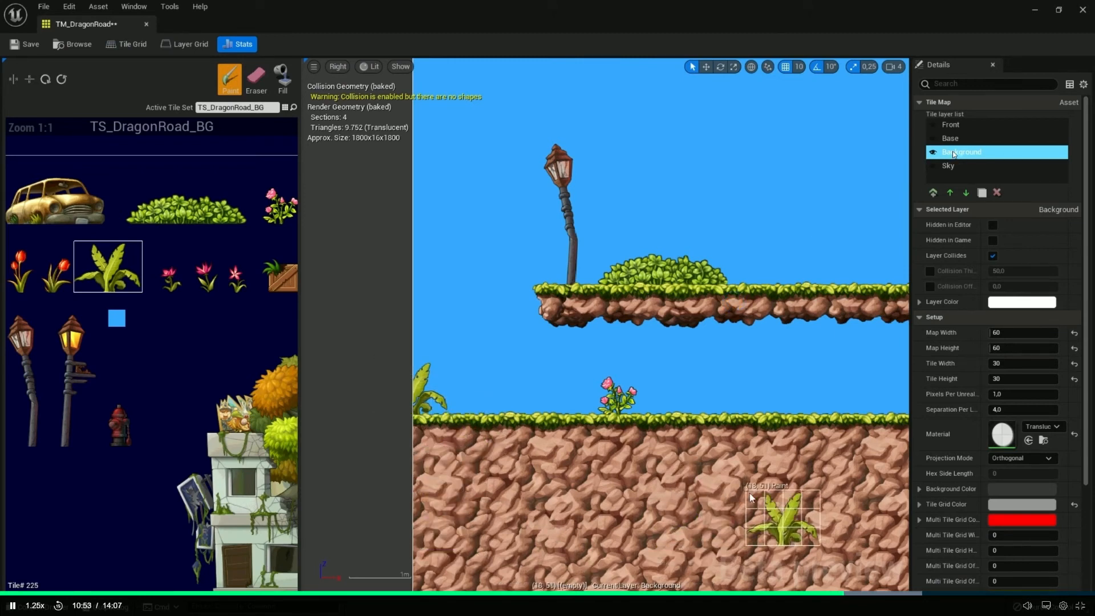
Step: Examine the lesson's platform, ground scenery and background tile set at different zoom levels
right_drag(763, 493, 571, 514)
mouse_move(669, 559)
right_down()
mouse_move(605, 451)
mouse_move(524, 439)
mouse_move(579, 464)
mouse_move(546, 466)
mouse_move(844, 450)
right_up()
right_drag(504, 475, 663, 463)
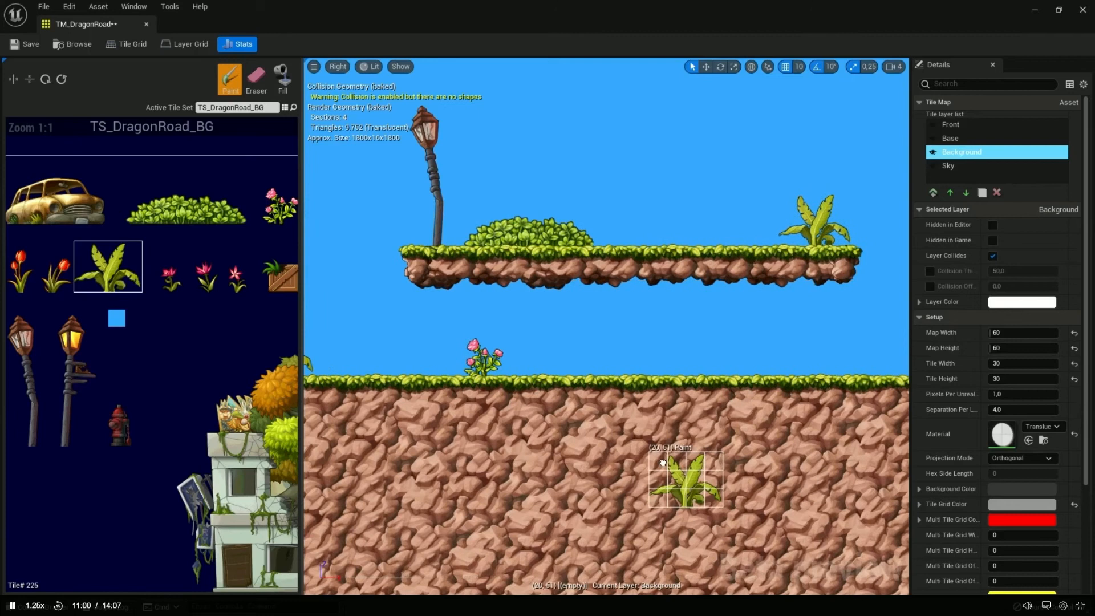
right_drag(245, 350, 117, 342)
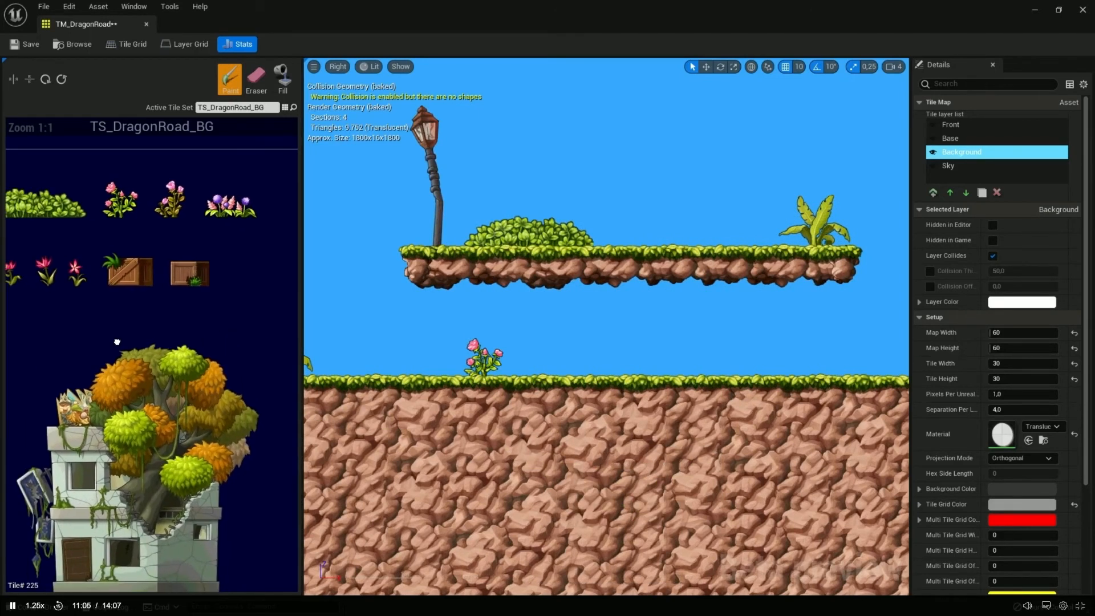
right_drag(517, 462, 601, 461)
scroll(101, 440, down, 3)
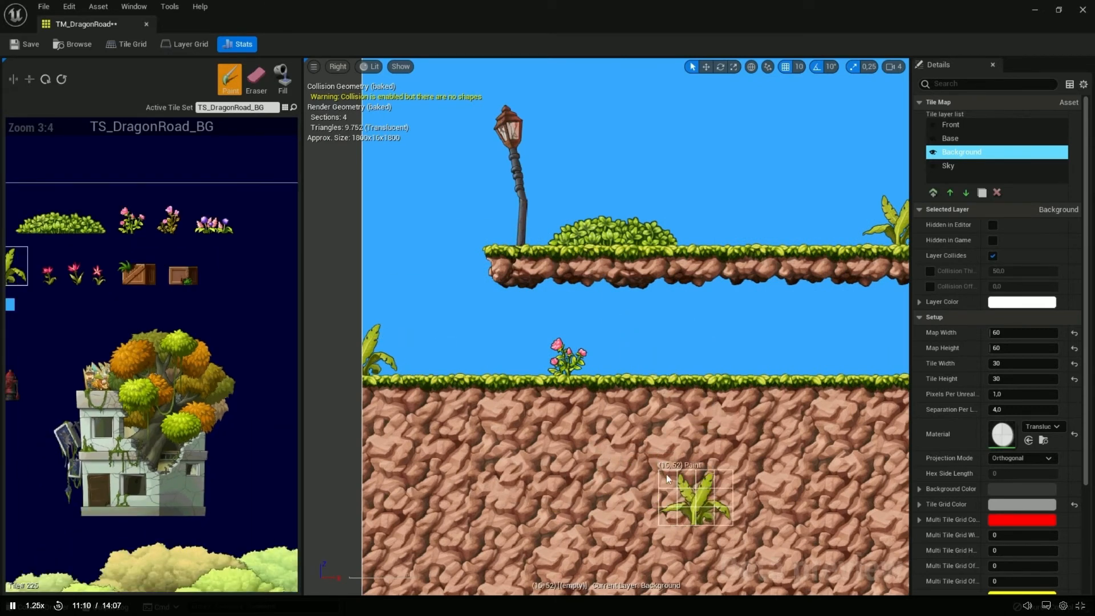
right_drag(758, 474, 318, 501)
mouse_move(623, 485)
right_down()
mouse_move(330, 500)
mouse_move(614, 495)
right_up()
scroll(615, 495, down, 1)
scroll(615, 495, down, 4)
scroll(580, 496, down, 1)
right_drag(503, 495, 570, 474)
scroll(553, 469, up, 4)
right_drag(504, 476, 647, 471)
scroll(647, 472, up, 1)
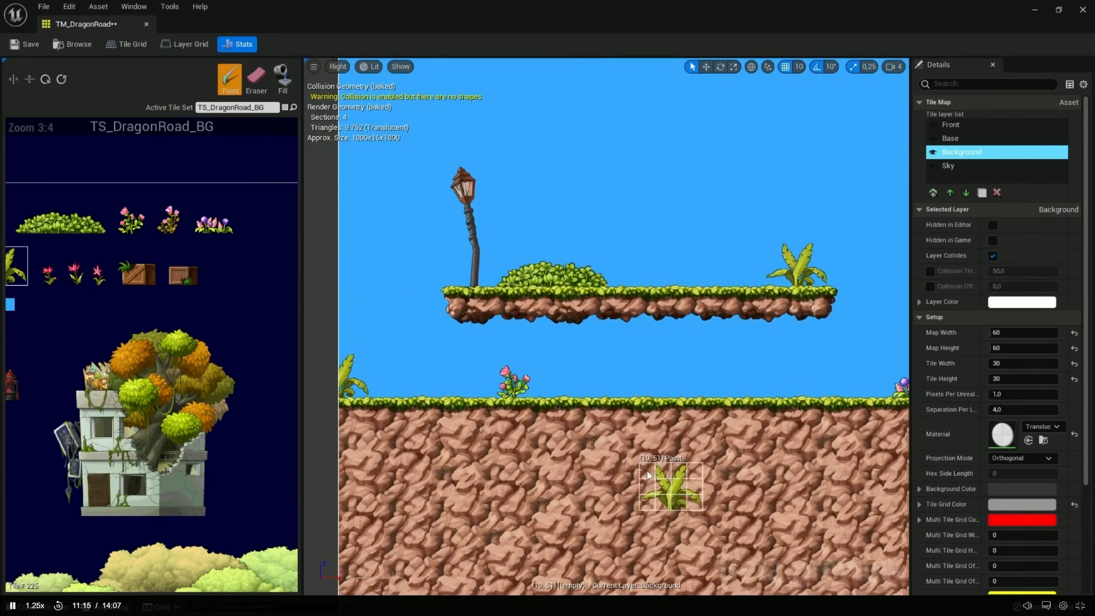
scroll(256, 321, down, 6)
scroll(192, 360, up, 6)
scroll(193, 360, down, 3)
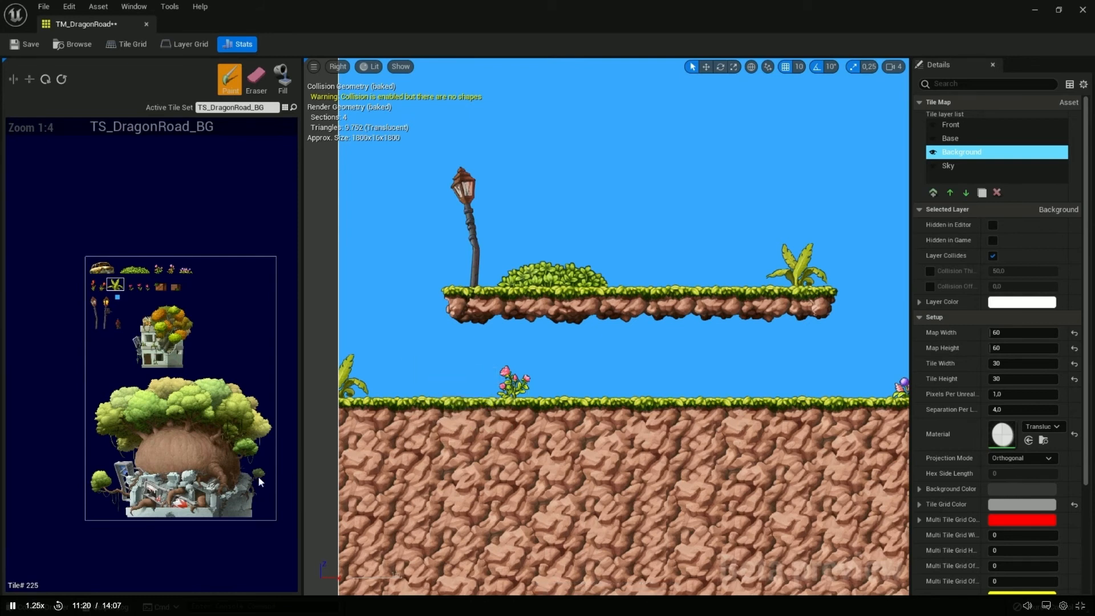
Step: Select all tiles of the giant tree with ruins in the TS_DragonRoad_BG tile set
drag(84, 345, 231, 365)
scroll(163, 358, up, 2)
scroll(162, 357, down, 2)
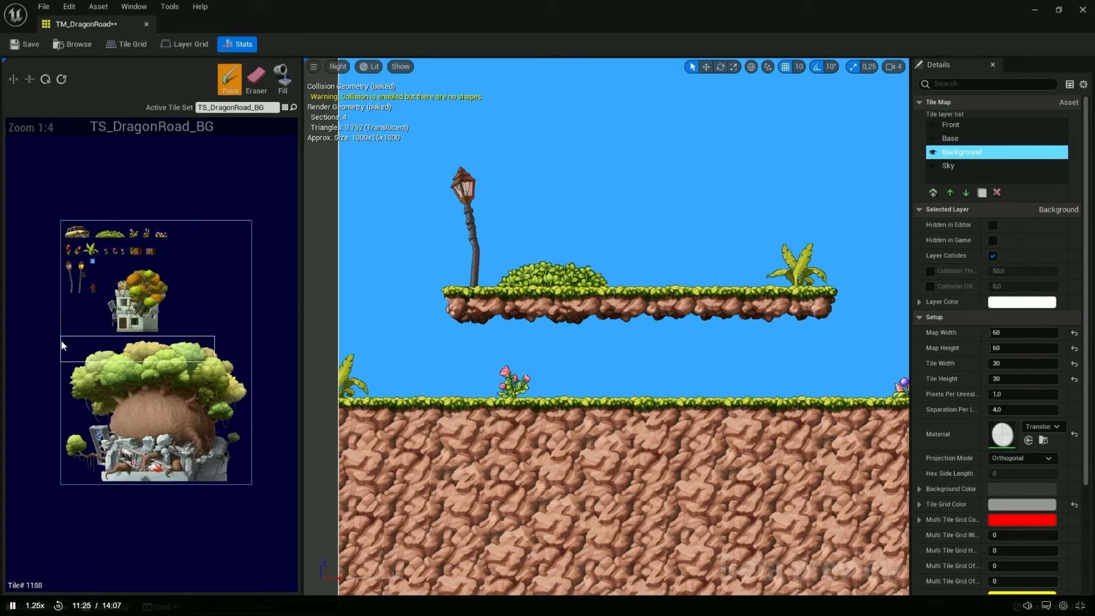
mouse_move(207, 353)
mouse_down()
mouse_move(246, 388)
mouse_move(260, 485)
mouse_up()
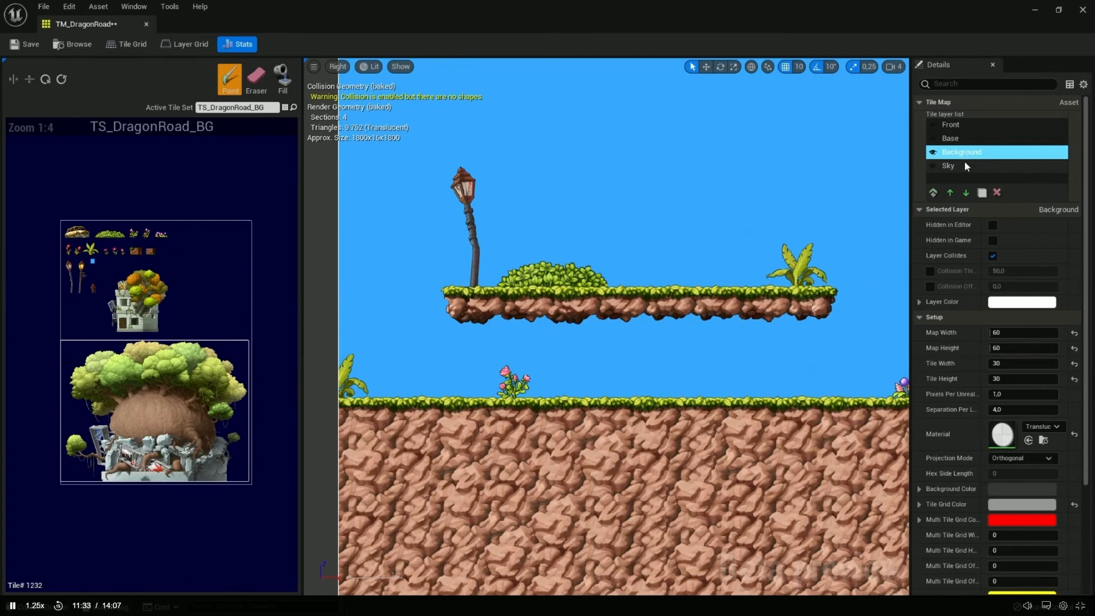
Step: Add a tile layer between Background and Sky and name it BG 01
click(964, 165)
click(933, 193)
double_click(960, 166)
text(BG)
key(Return)
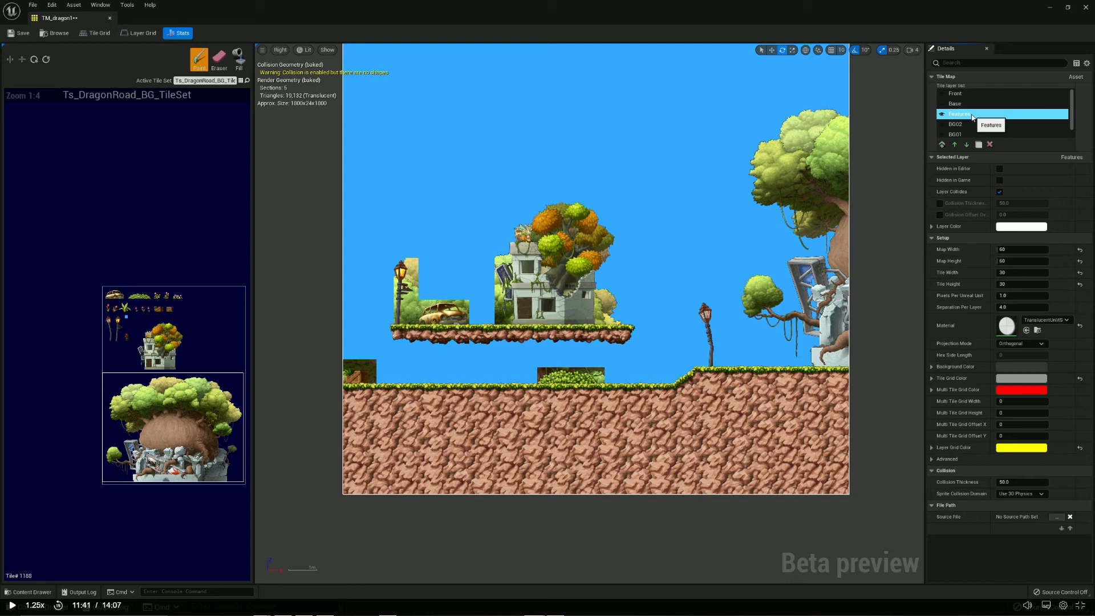
Step: Rename the Features layer of the TM_dragon1 tile map as BG Props
right_click(972, 118)
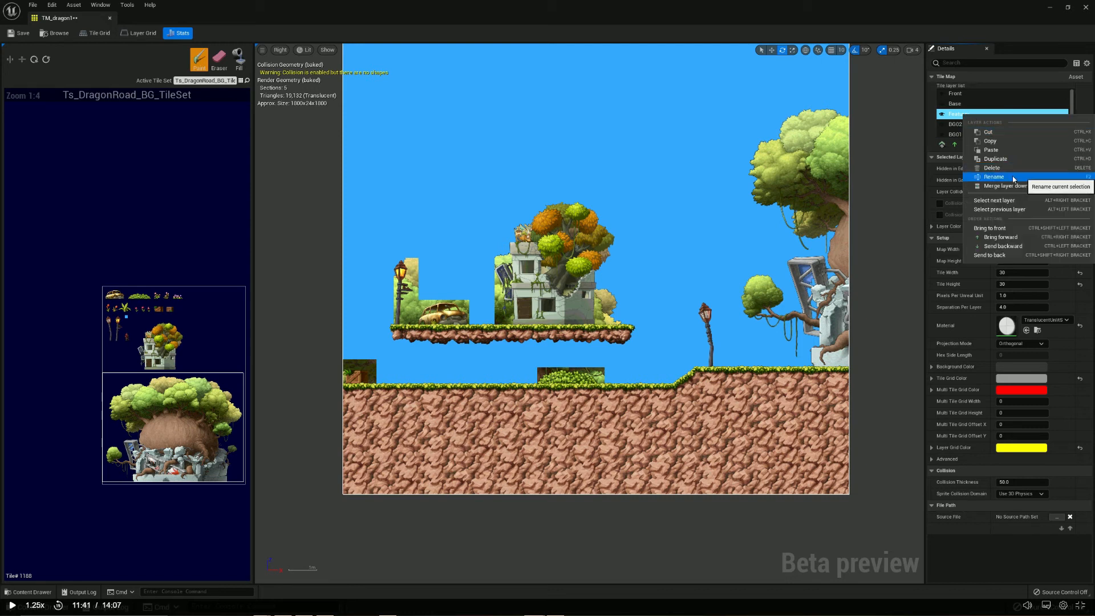
click(1012, 177)
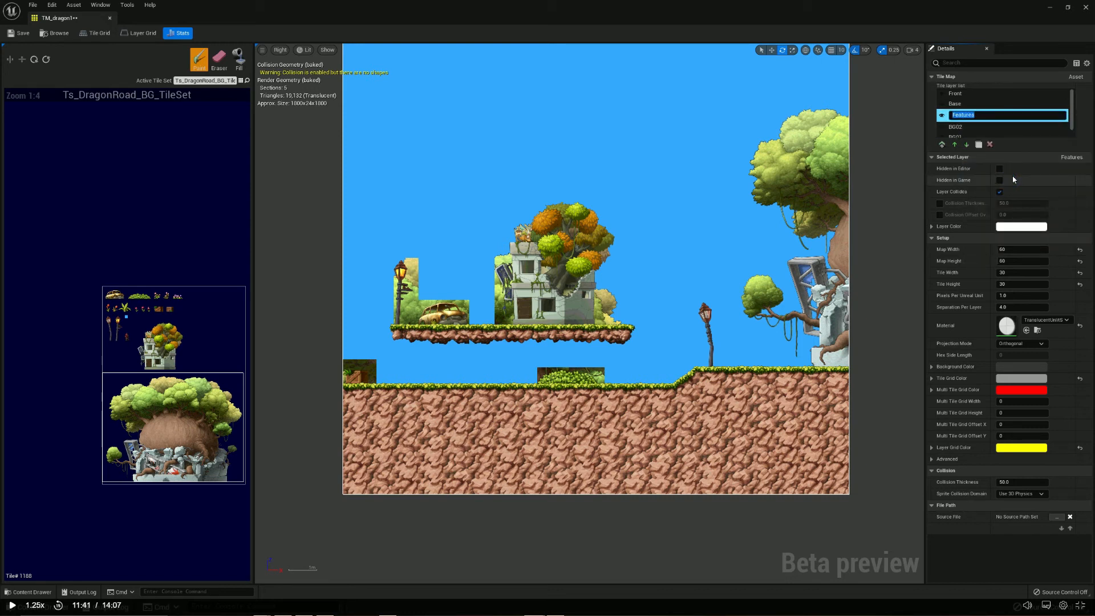
text(BG Props)
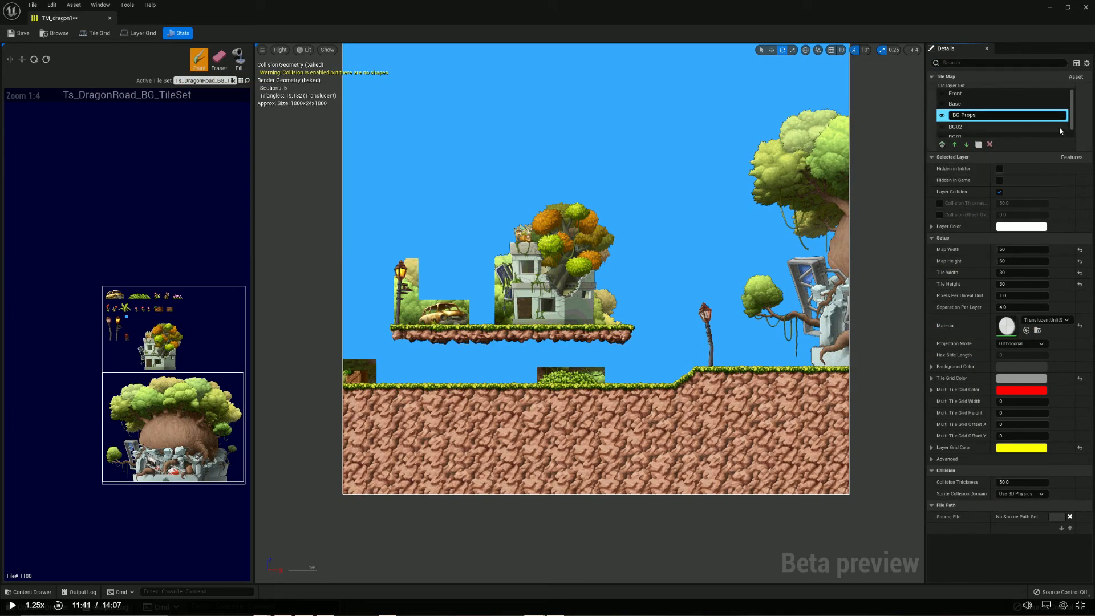
drag(1072, 120, 1072, 129)
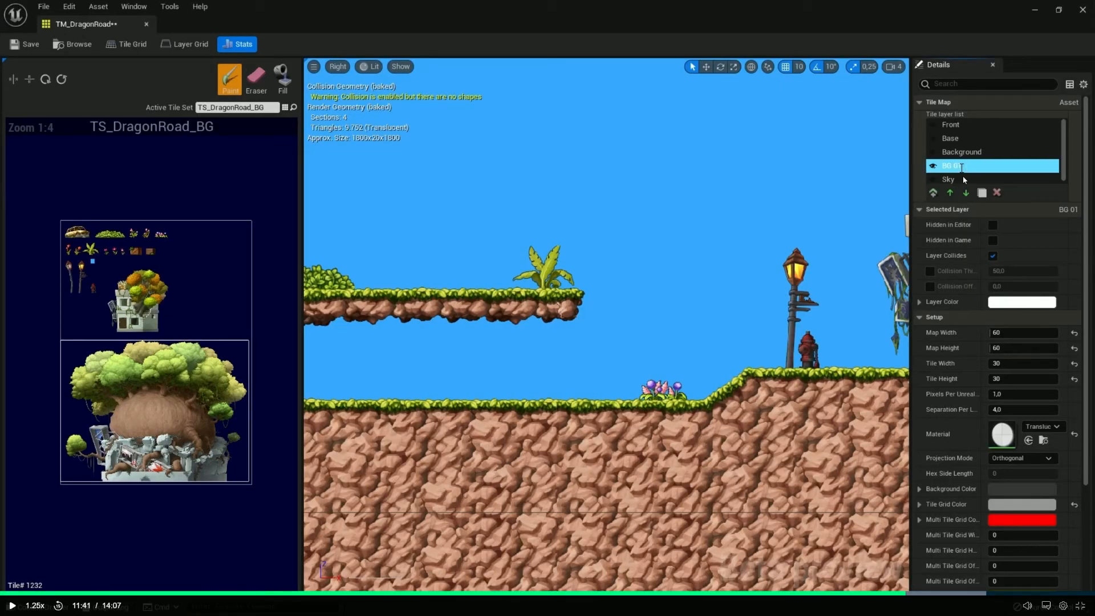
Step: Check the lesson's background layer order and send the BG02 layer below BG01 in the own tile map
key(space)
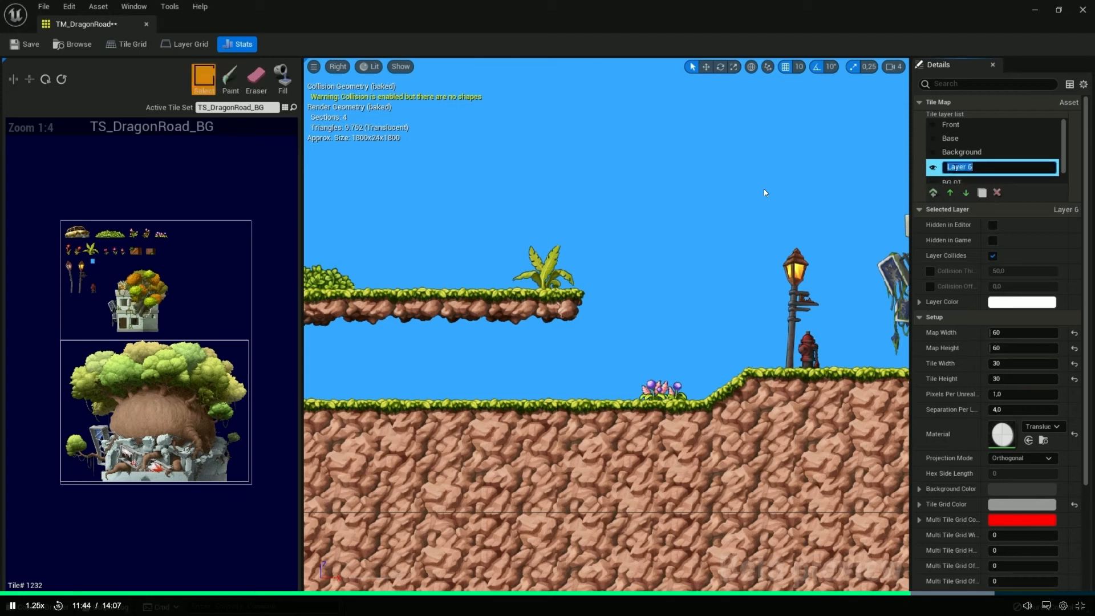
key(space)
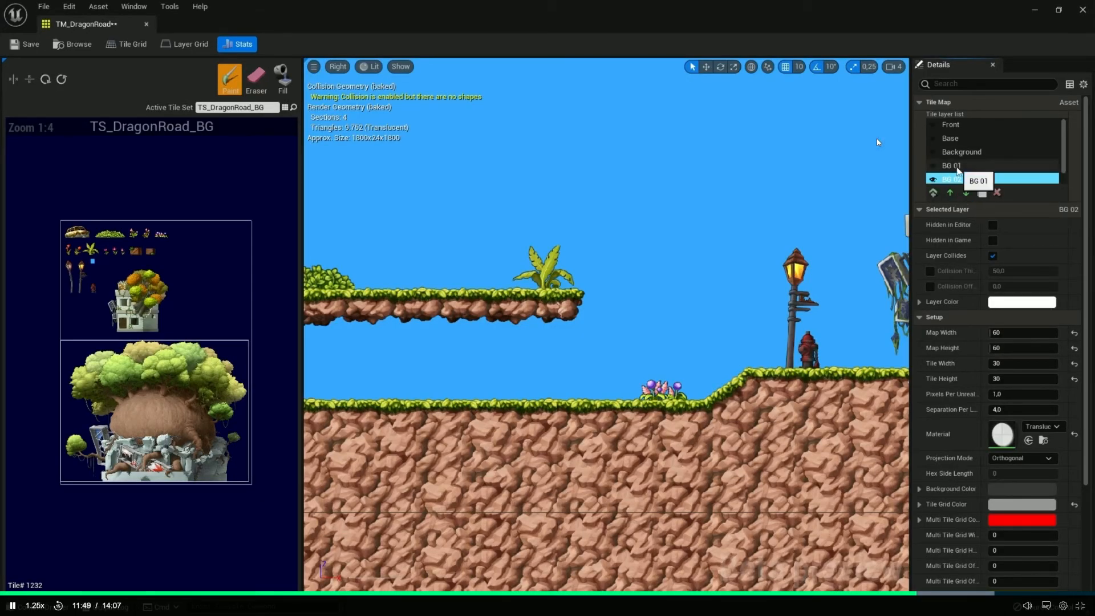
key(space)
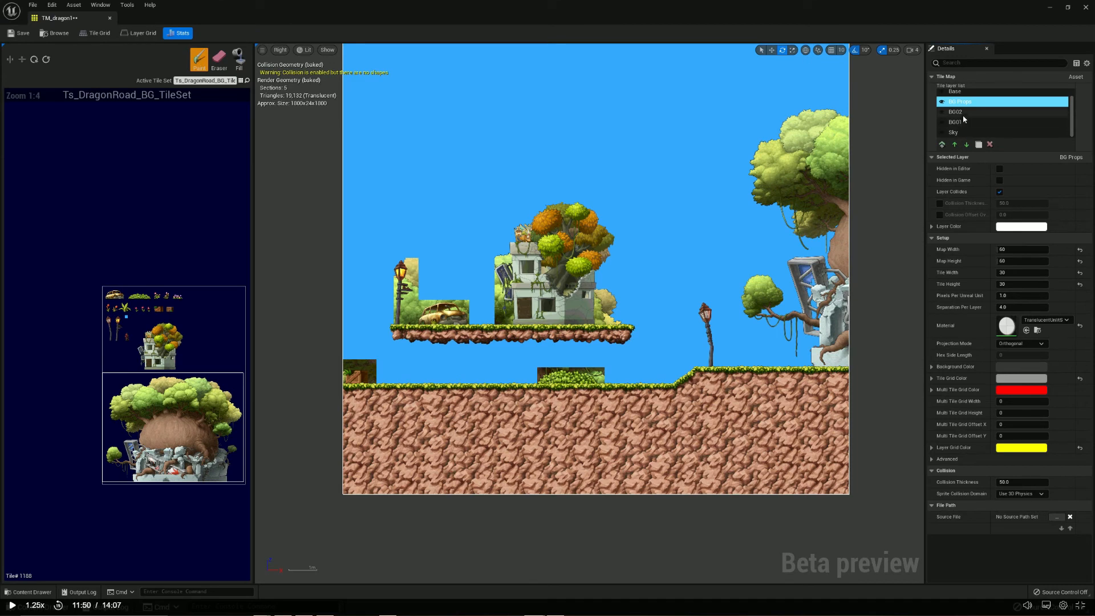
click(966, 145)
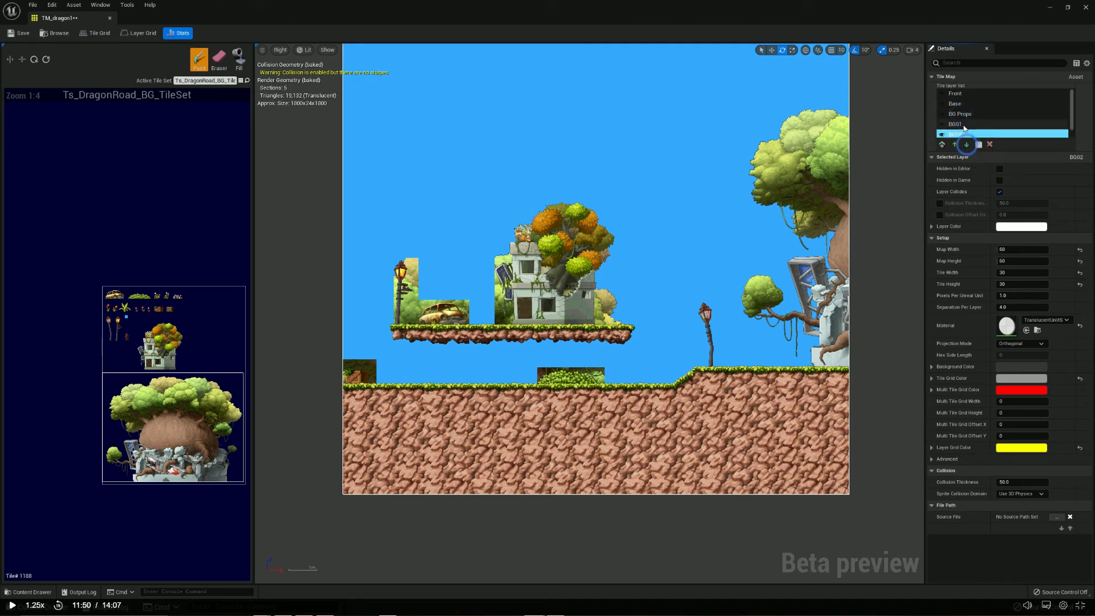
Step: Switch to the Skillshare lesson and rename the Background layer of the TM_DragonRoad tile map as BG Props
click(964, 116)
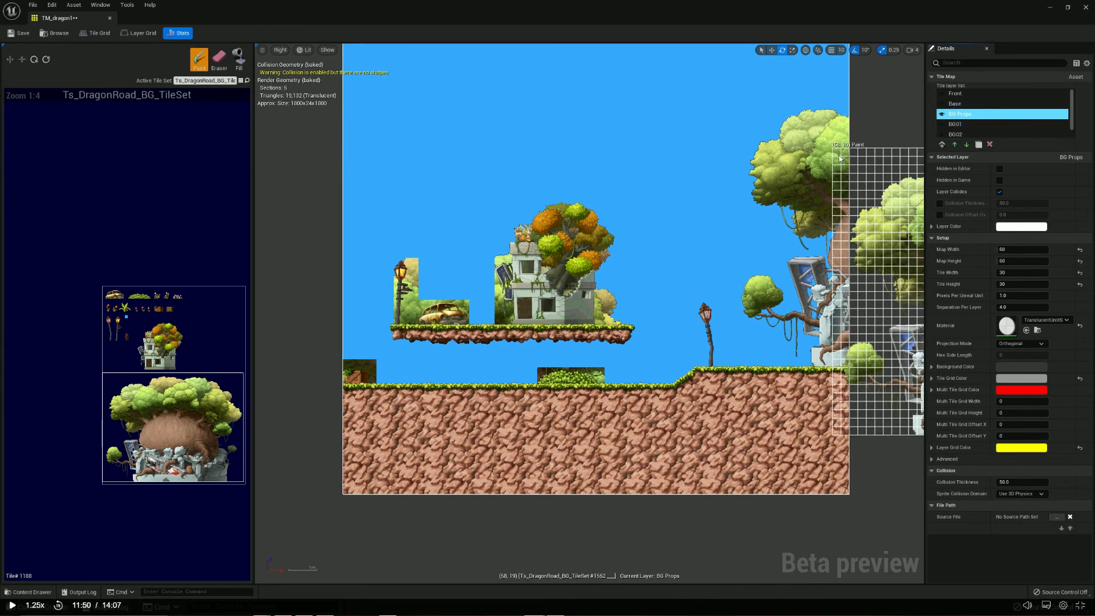
key(alt+Tab)
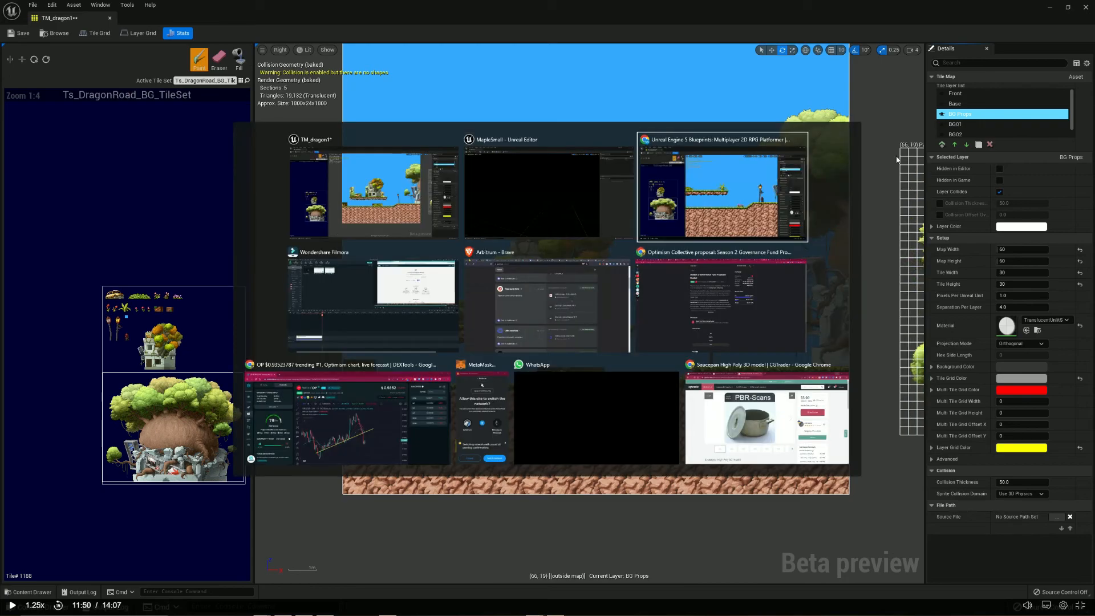
double_click(963, 152)
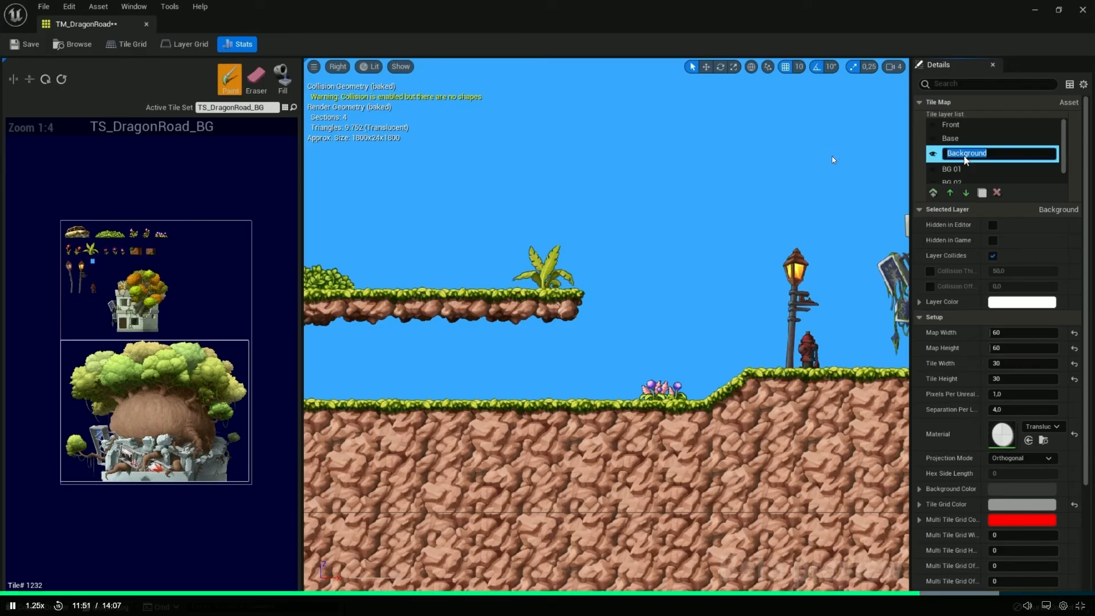
text(BG Prop)
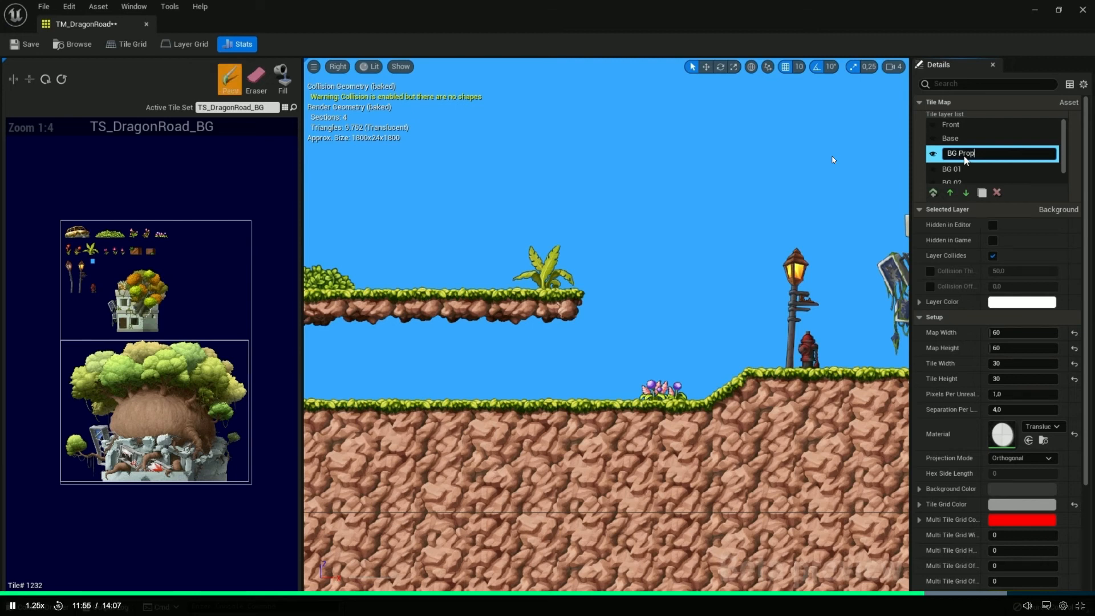
key(Escape)
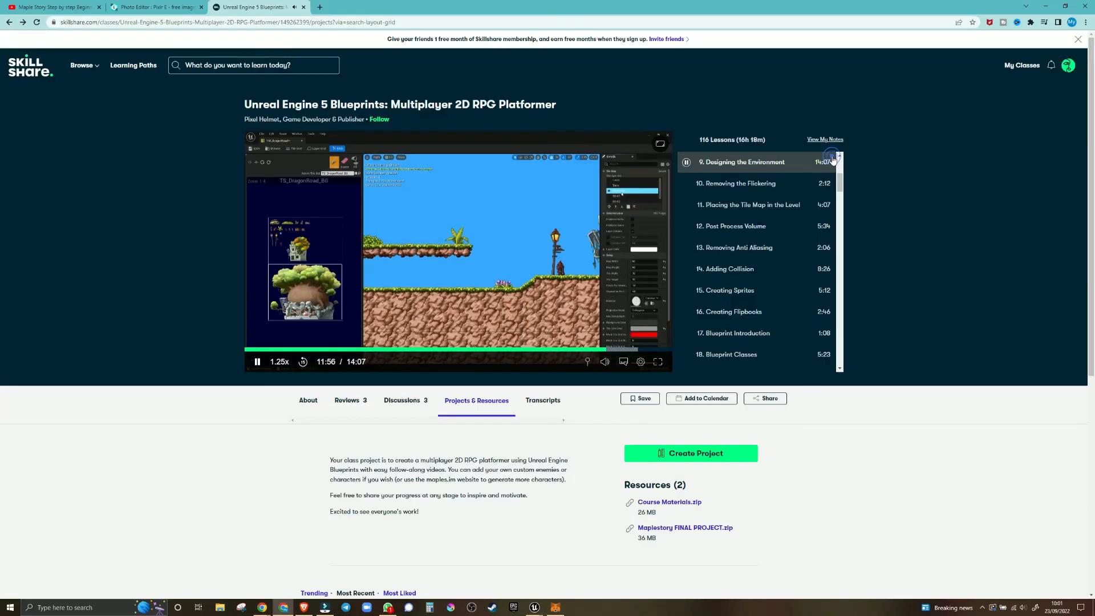
Step: Switch back to the TM_dragon1 tile map and try sending the BG Props layer below BG01
key(alt+Tab)
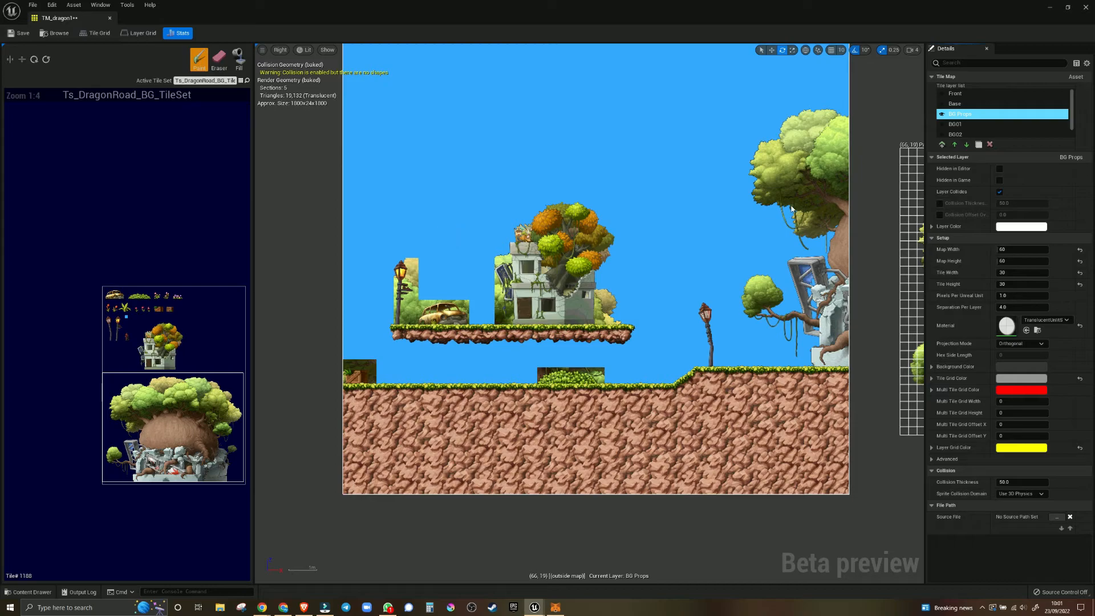
click(960, 135)
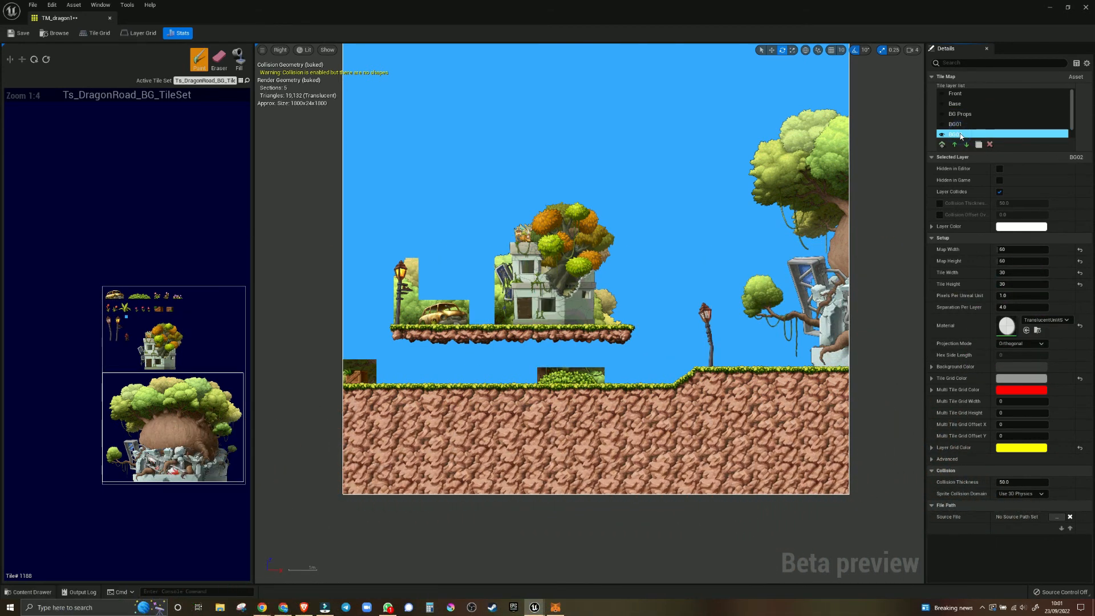
scroll(961, 135, down, 1)
click(956, 146)
click(967, 146)
click(967, 111)
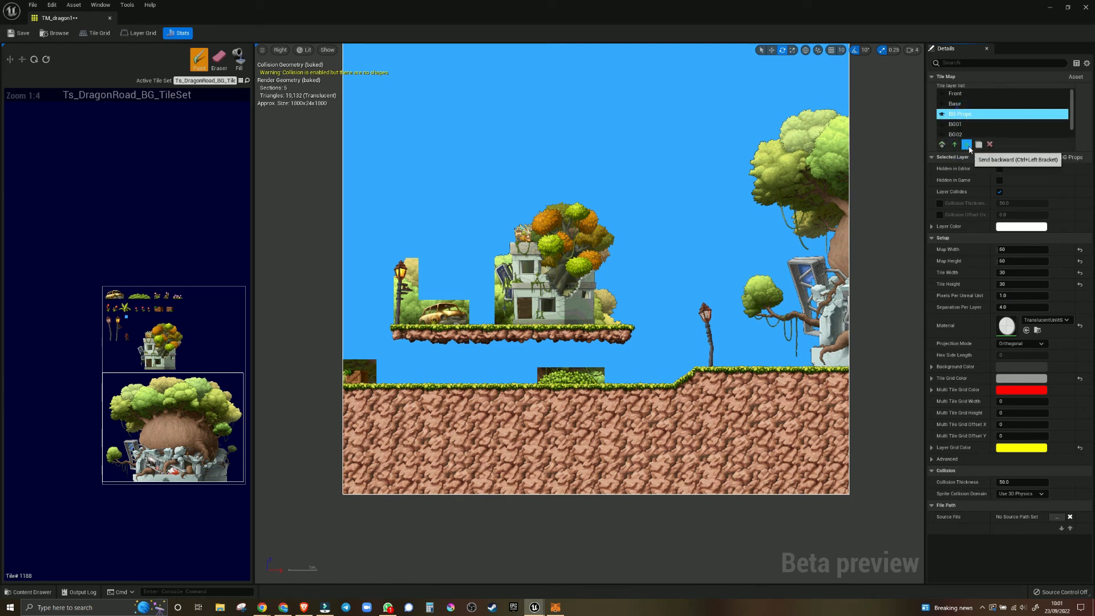
click(967, 146)
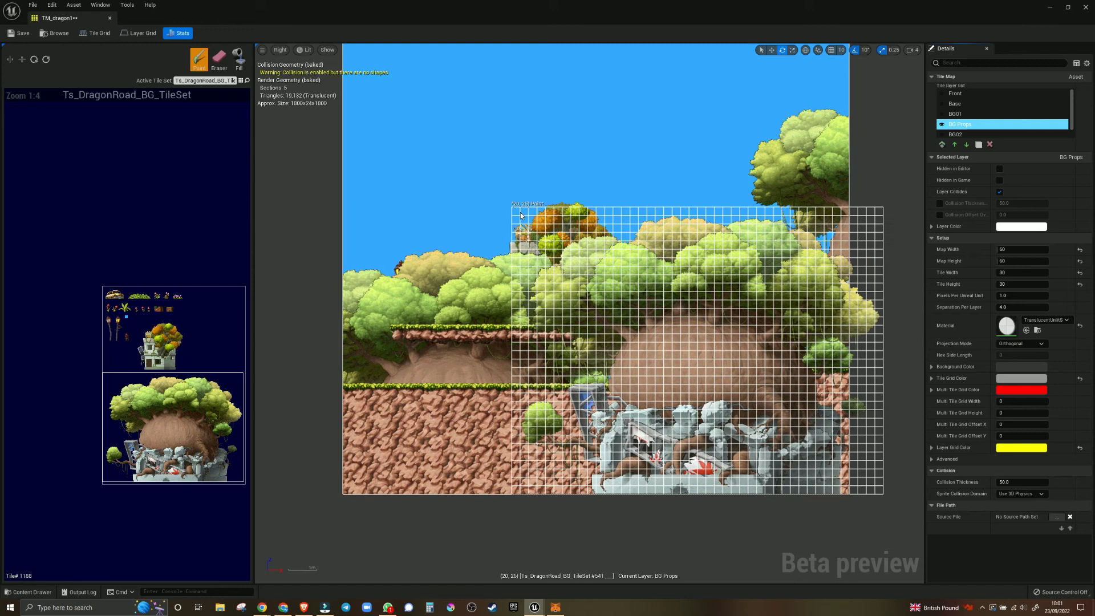
Step: Undo the recent layer changes back to the separate Features and Features2 layers
key(ctrl+z)
key(ctrl+z)
key(ctrl+z)
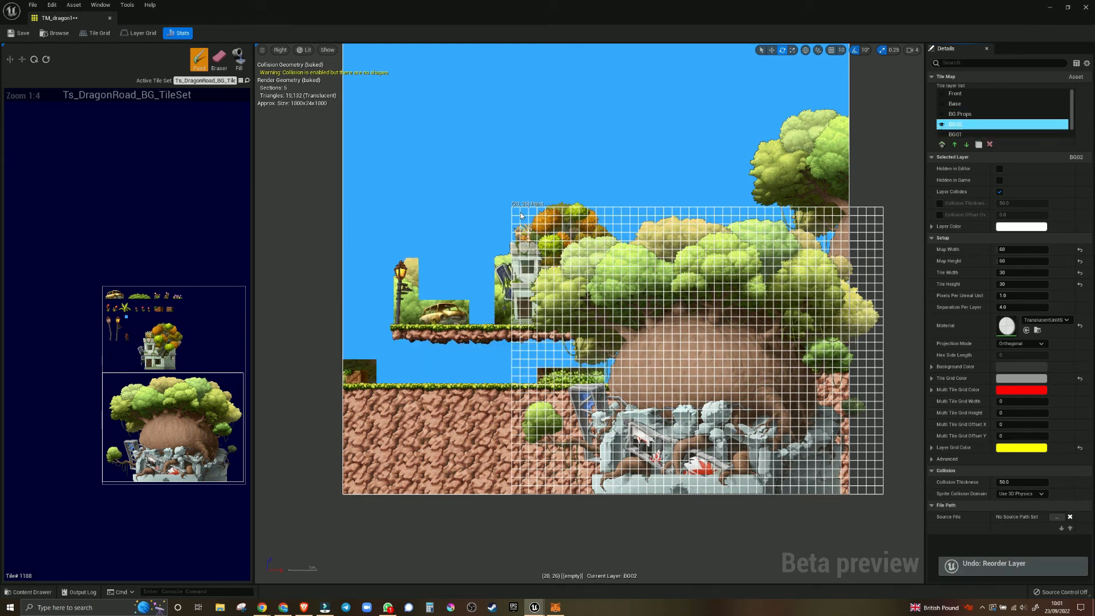
key(ctrl+z)
key(ctrl+z)
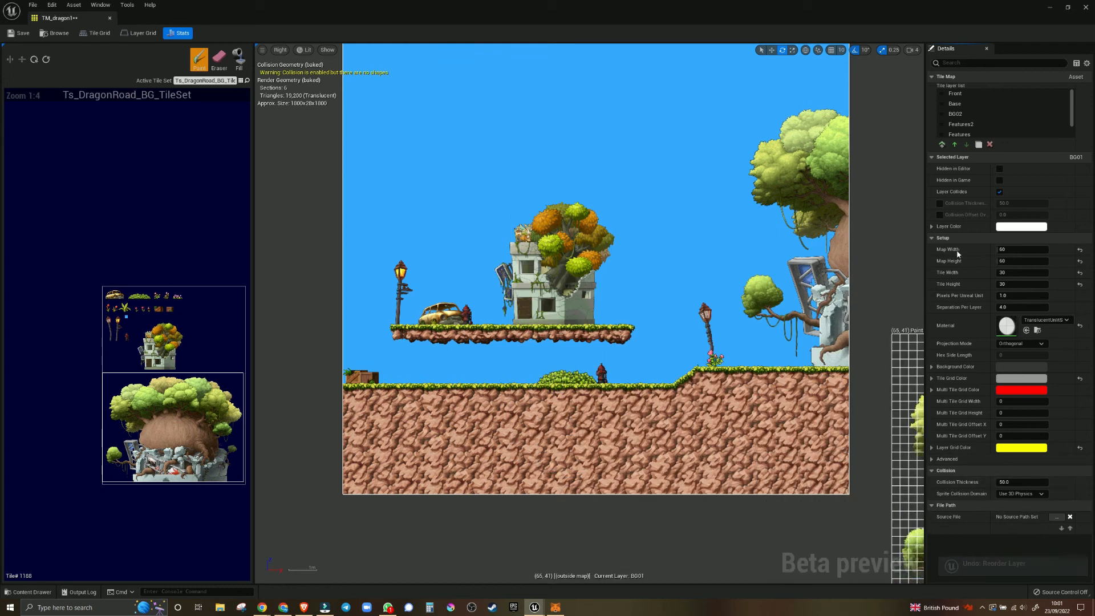
Step: Rename the Features layer as BG props and the Features2 layer as BG props2
right_click(953, 125)
right_click(953, 135)
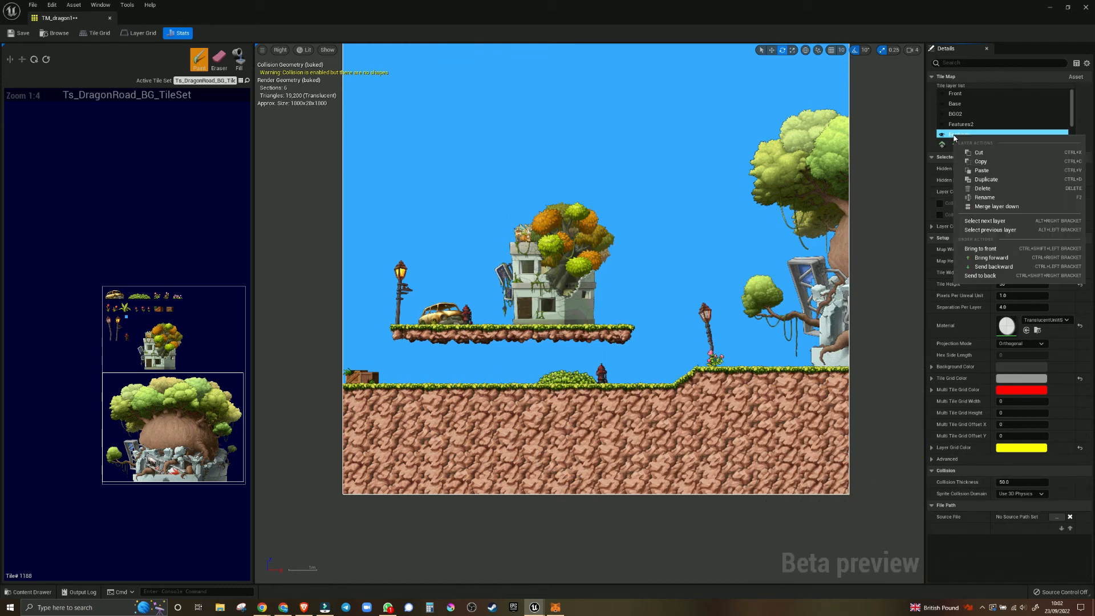
click(998, 196)
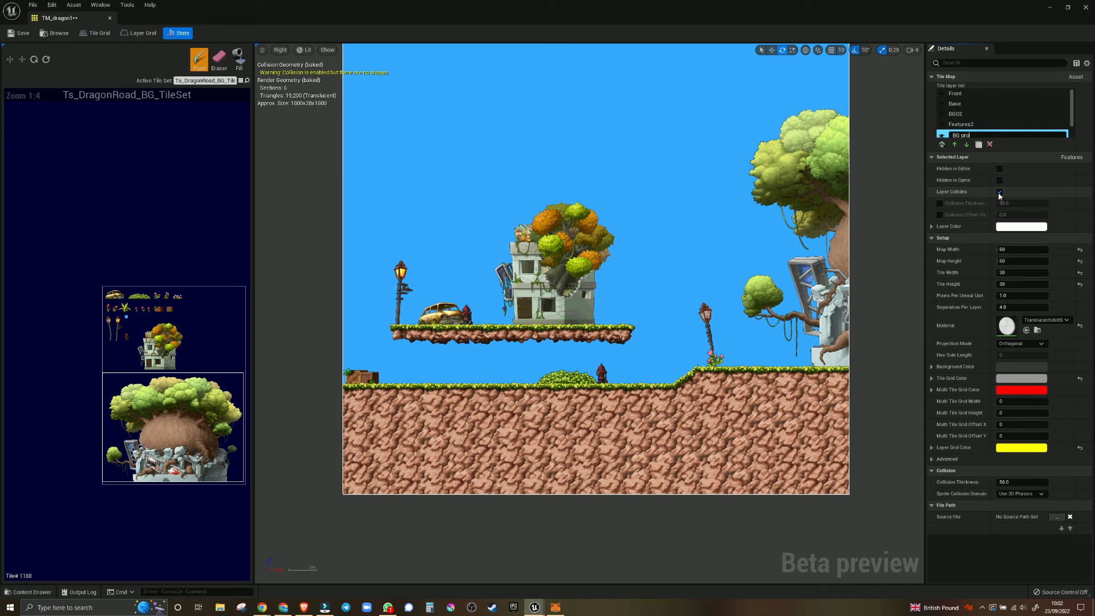
right_click(964, 125)
click(1001, 191)
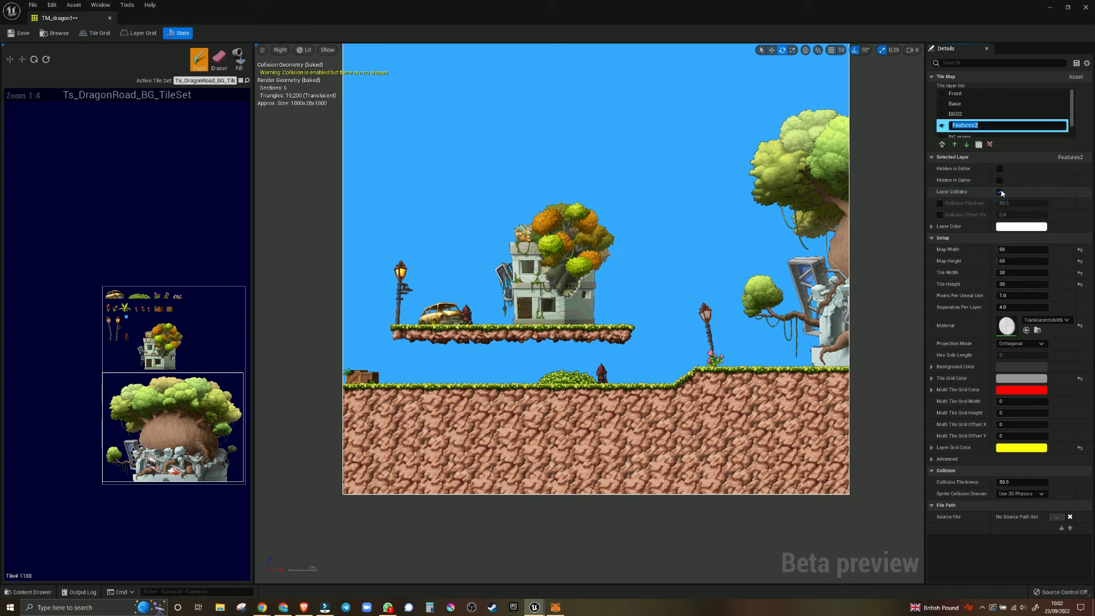
text(BG props2)
Step: Hide the Sky, BG01 and BG02 layers, and toggle BG props off and on to check which tiles it holds
click(941, 134)
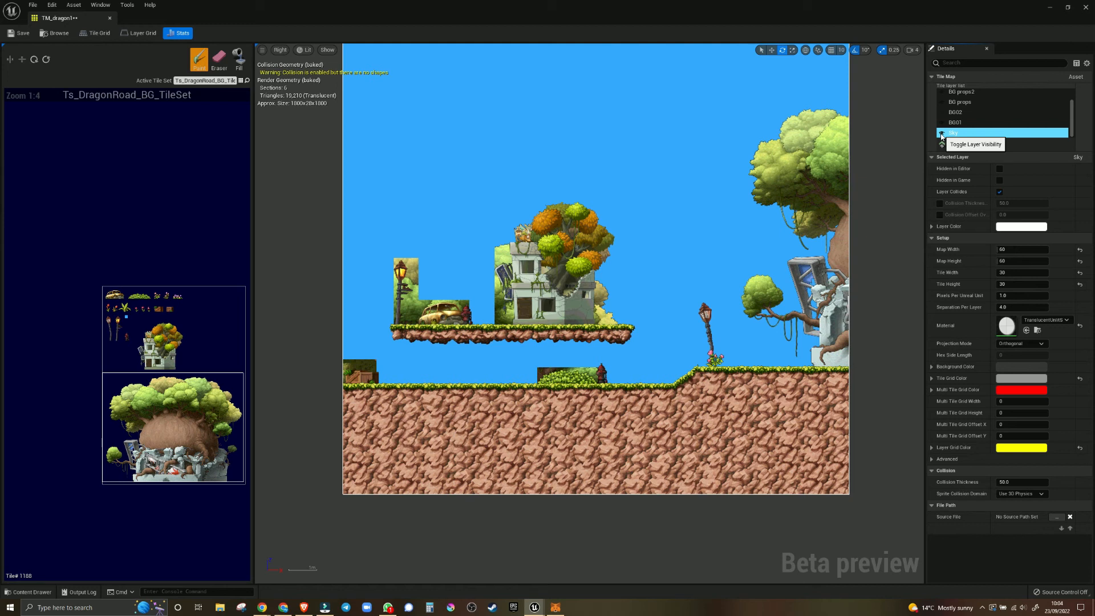
click(942, 134)
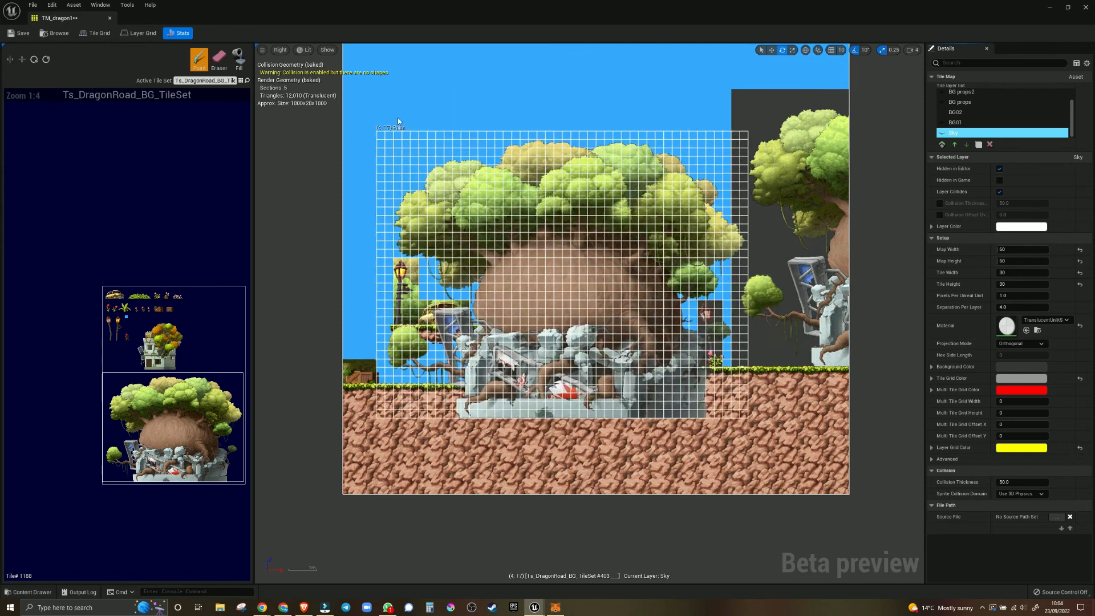
click(954, 123)
scroll(948, 125, up, 2)
scroll(968, 126, down, 1)
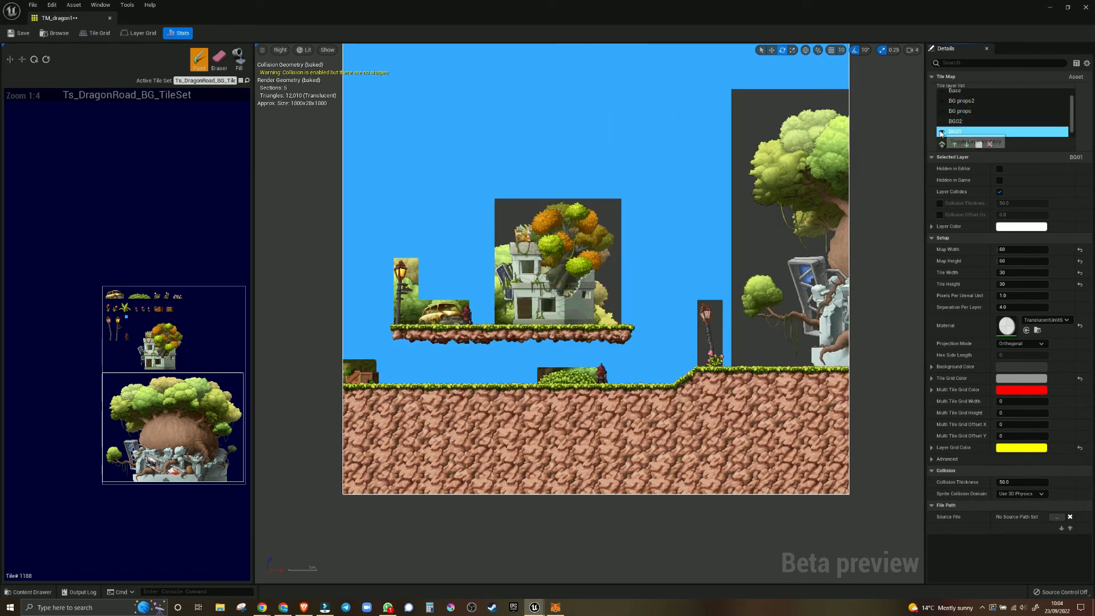
click(940, 132)
scroll(941, 134, up, 1)
click(941, 134)
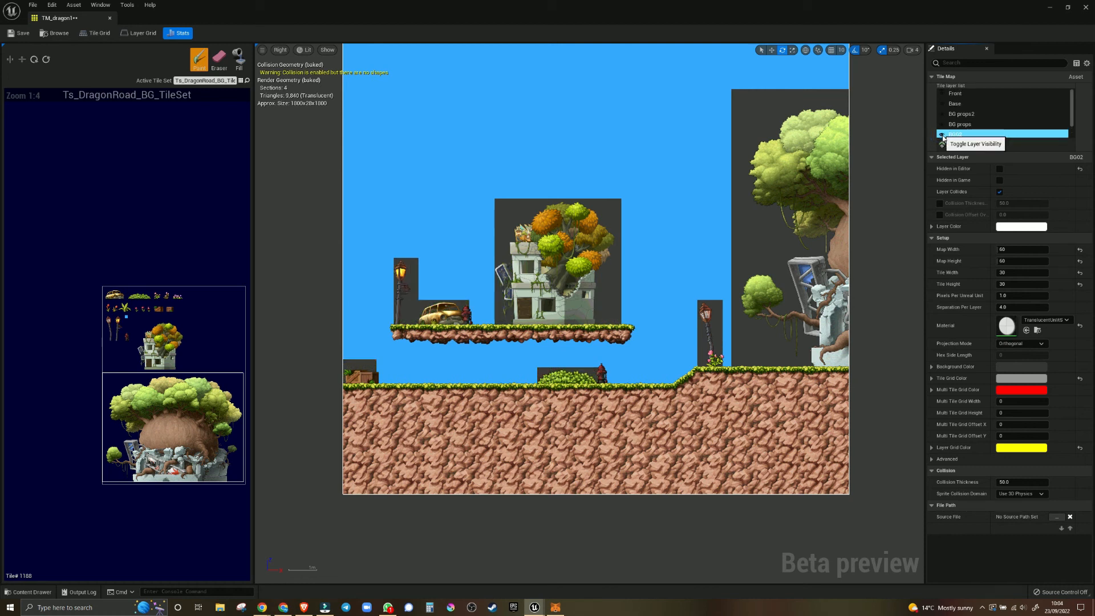
click(941, 134)
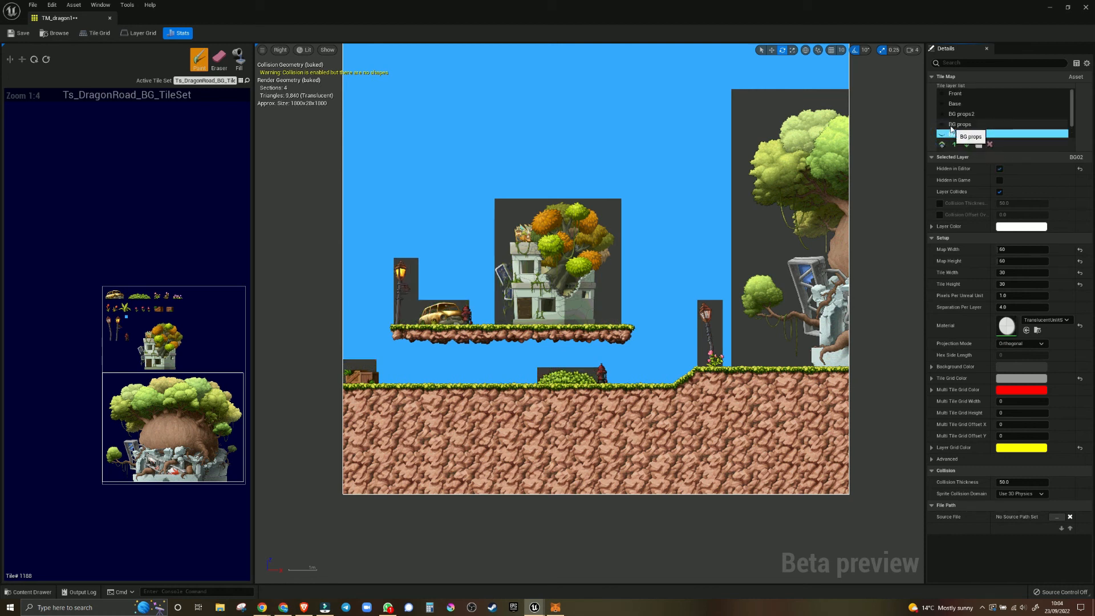
click(940, 126)
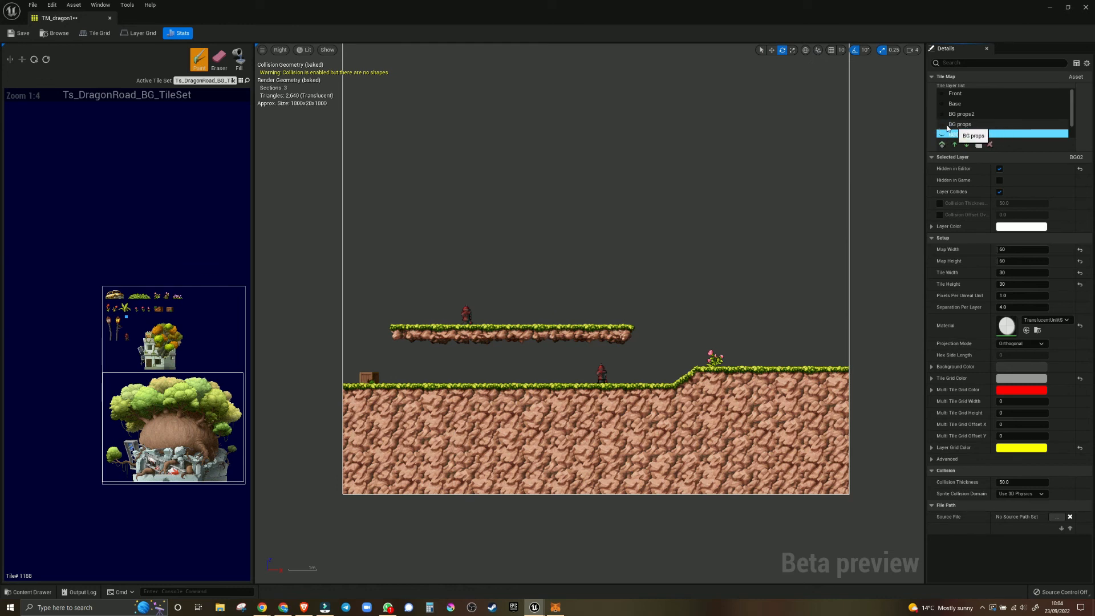
click(943, 126)
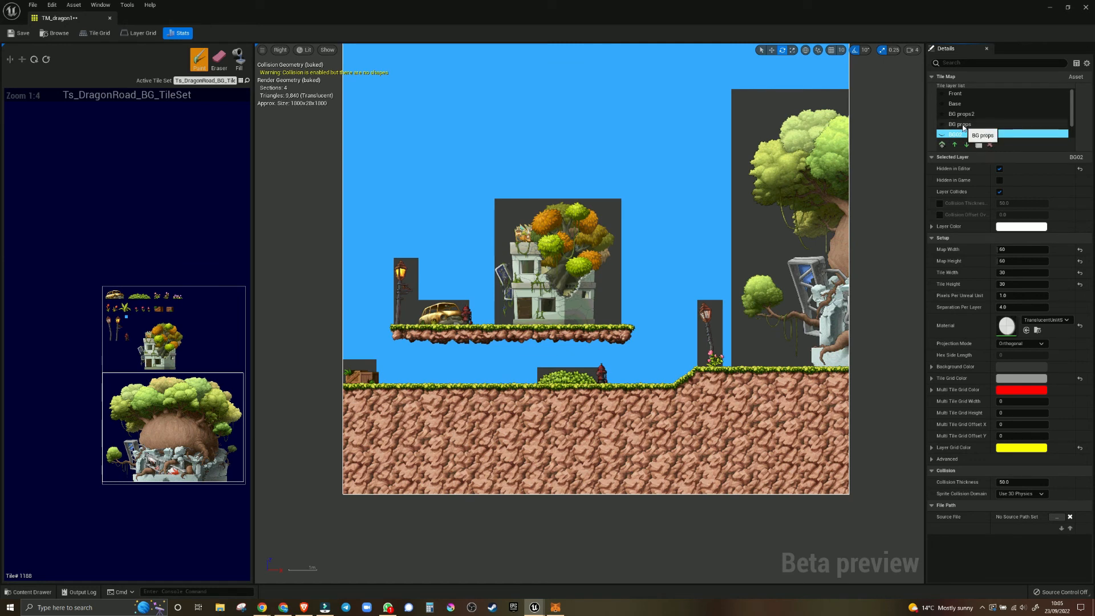
Step: Clear the sky tiles across the upper part of the BG props layer by painting empty tile blocks from the tile set over them
click(953, 126)
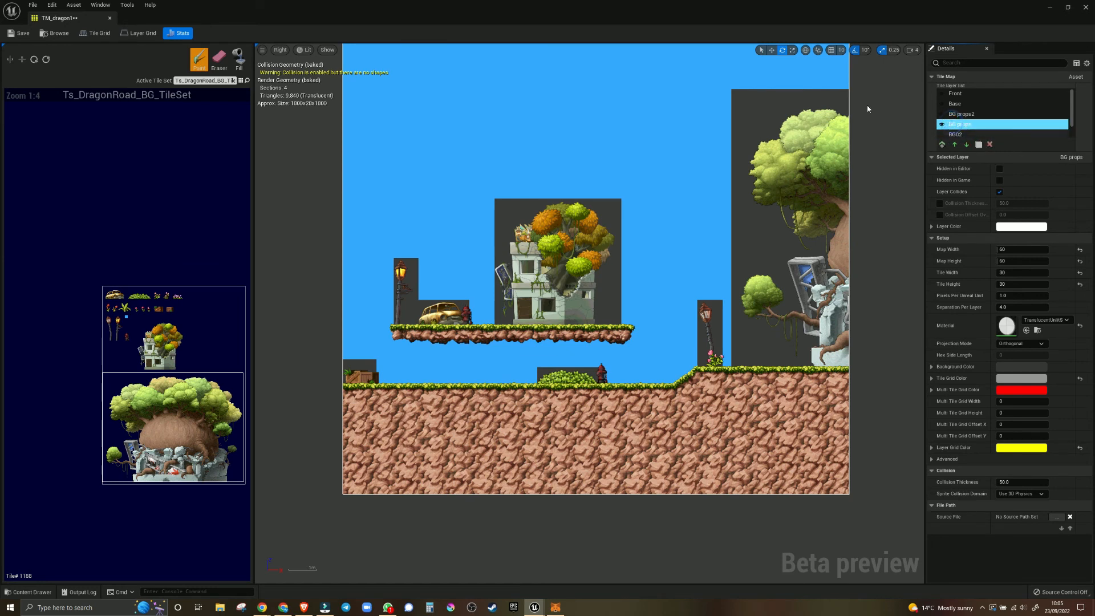
click(221, 63)
scroll(490, 104, down, 3)
drag(495, 108, 689, 84)
drag(194, 311, 243, 346)
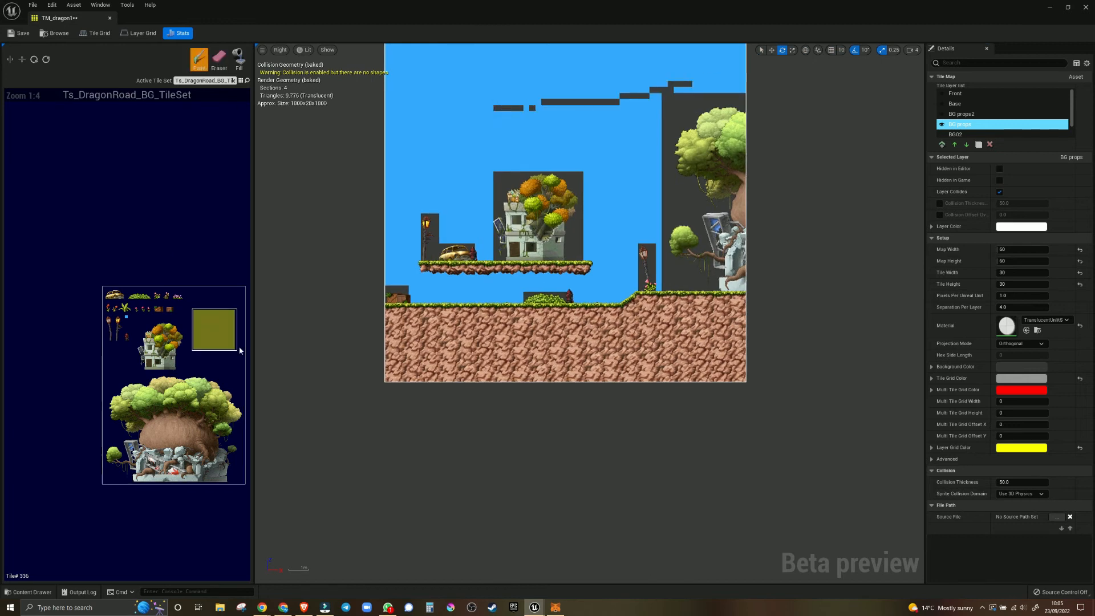
mouse_move(389, 50)
mouse_down()
mouse_move(386, 136)
mouse_move(397, 143)
mouse_up()
drag(585, 117, 584, 162)
drag(211, 326, 237, 343)
drag(609, 211, 586, 222)
click(442, 211)
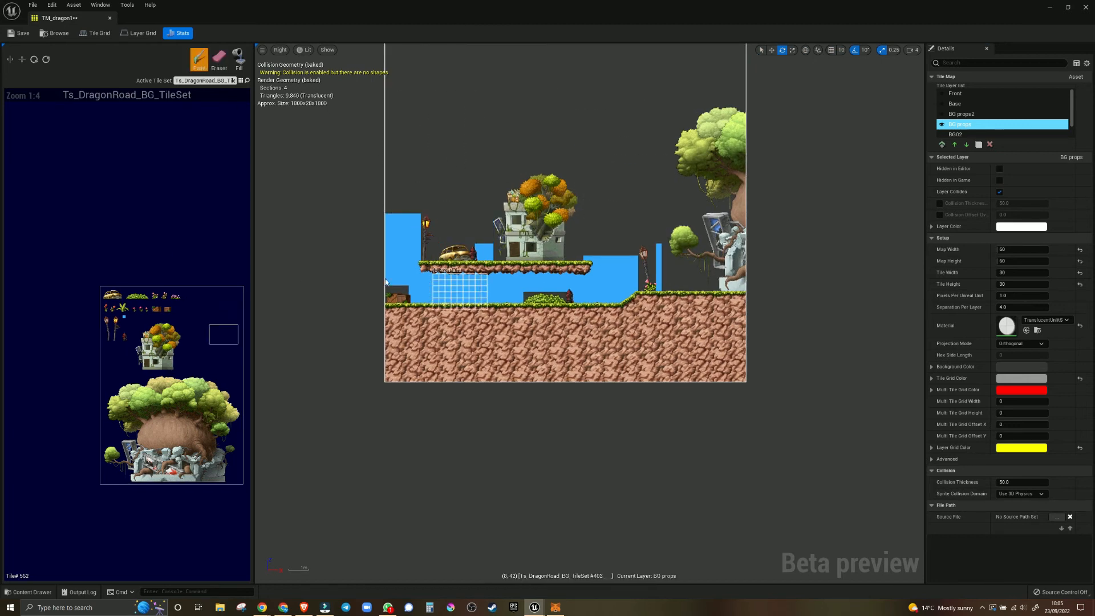
Step: Clear the remaining sky tiles around the lamp, car and floating platform on BG props, and show the hidden layers again
scroll(386, 282, up, 3)
mouse_move(673, 299)
mouse_down()
mouse_move(559, 358)
mouse_move(353, 306)
mouse_up()
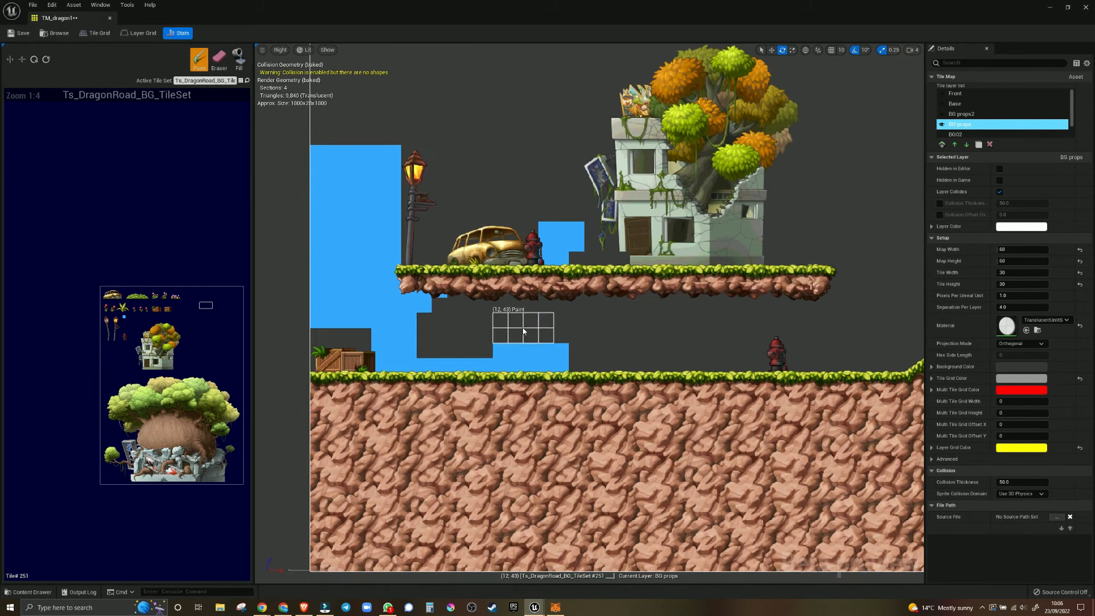
mouse_move(523, 330)
mouse_down()
mouse_move(397, 312)
mouse_move(384, 205)
mouse_move(547, 240)
mouse_move(528, 233)
mouse_up()
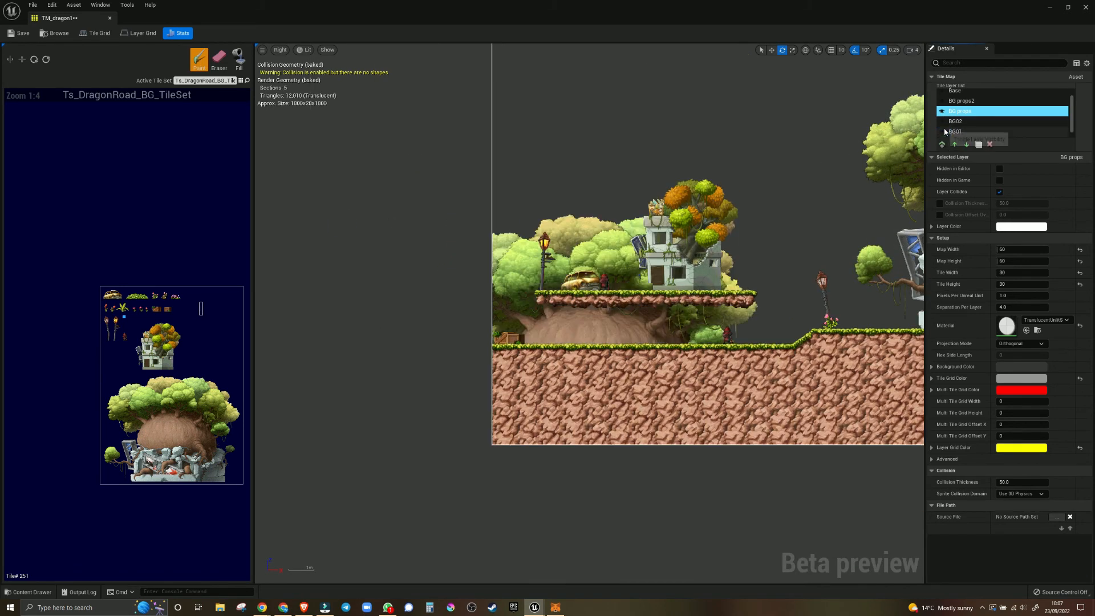
click(942, 124)
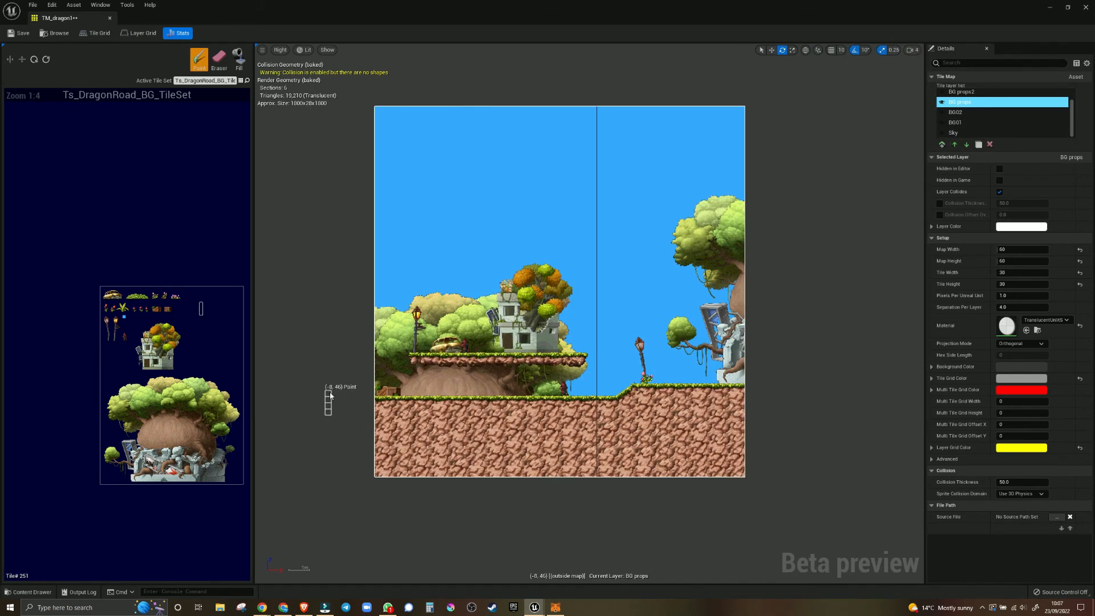
click(942, 123)
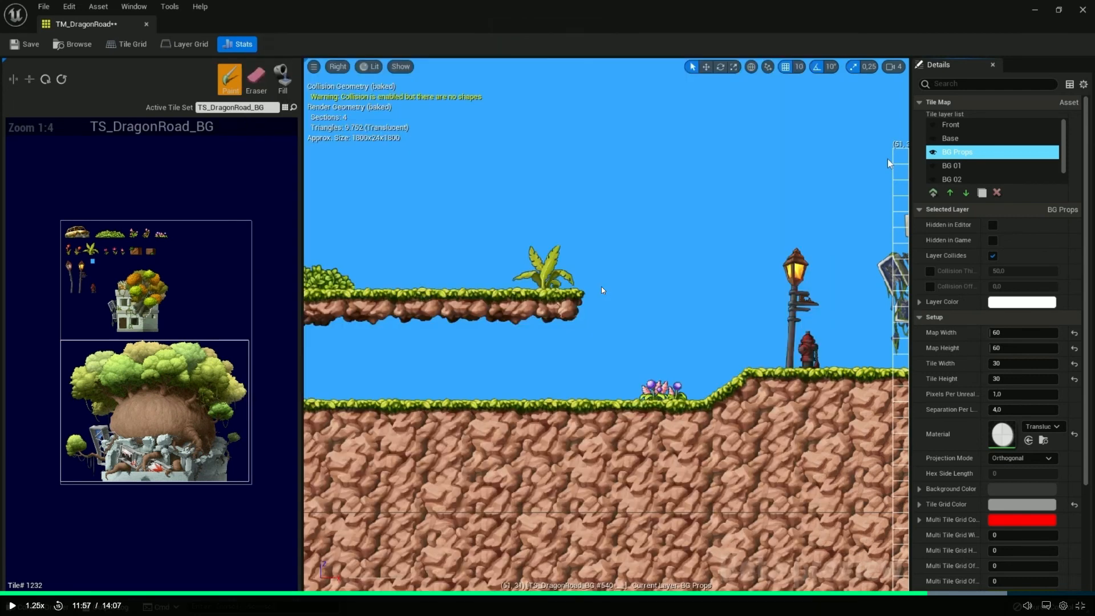
Step: Resume the Skillshare lesson and switch to the Eraser tool on the BG 01 layer
click(527, 269)
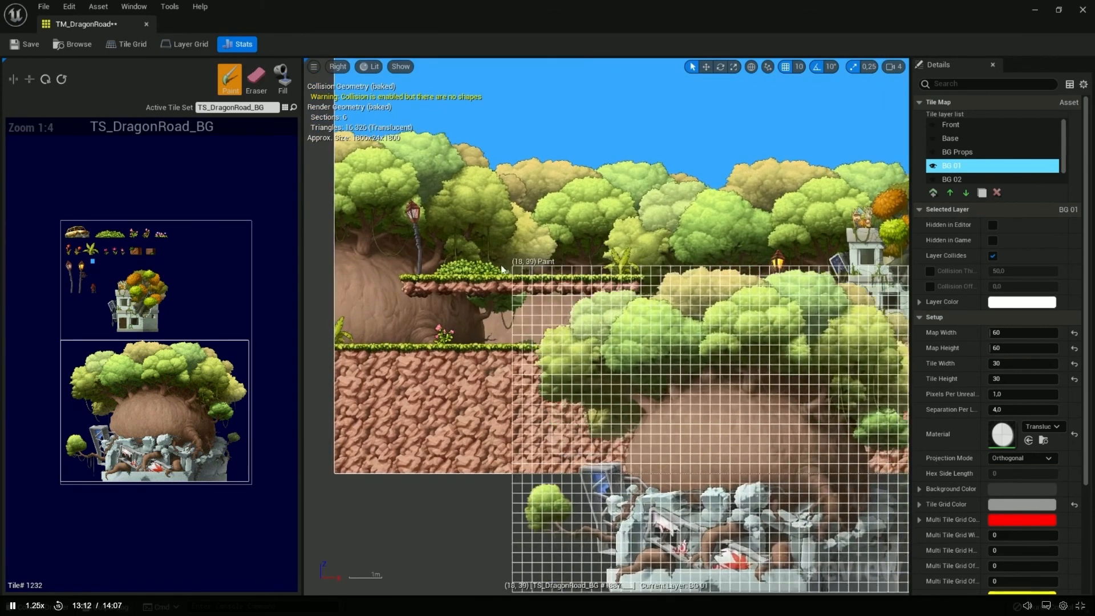
click(256, 78)
right_drag(509, 248, 584, 268)
click(231, 79)
key(shift+e)
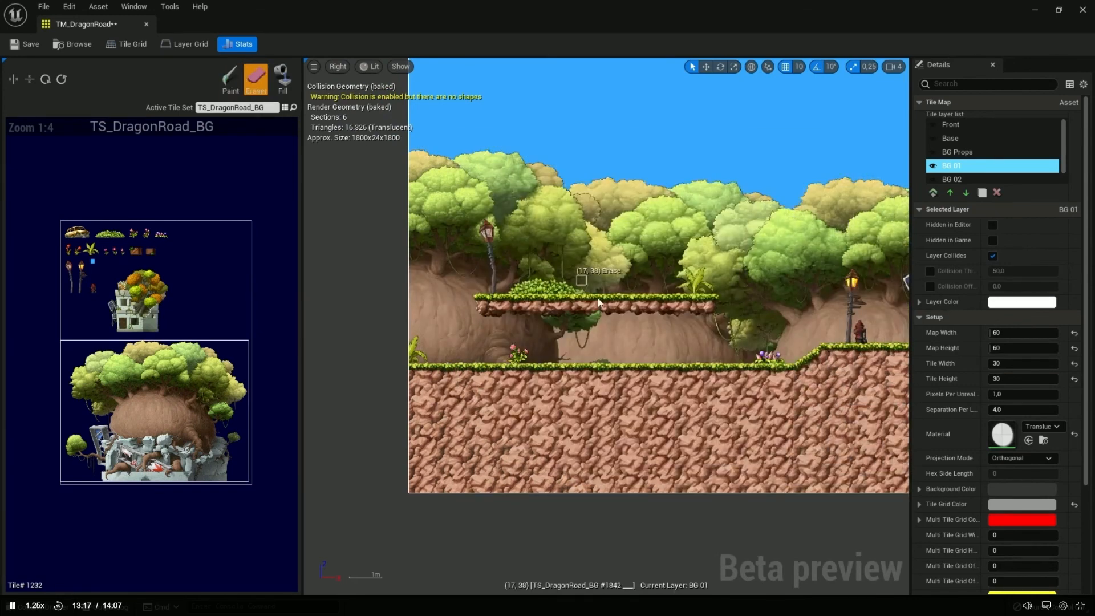
Step: Examine the background trees on the BG 01 layer behind the platforms and along the skyline
scroll(550, 321, up, 3)
mouse_move(534, 349)
right_down()
mouse_move(773, 353)
mouse_move(652, 324)
right_up()
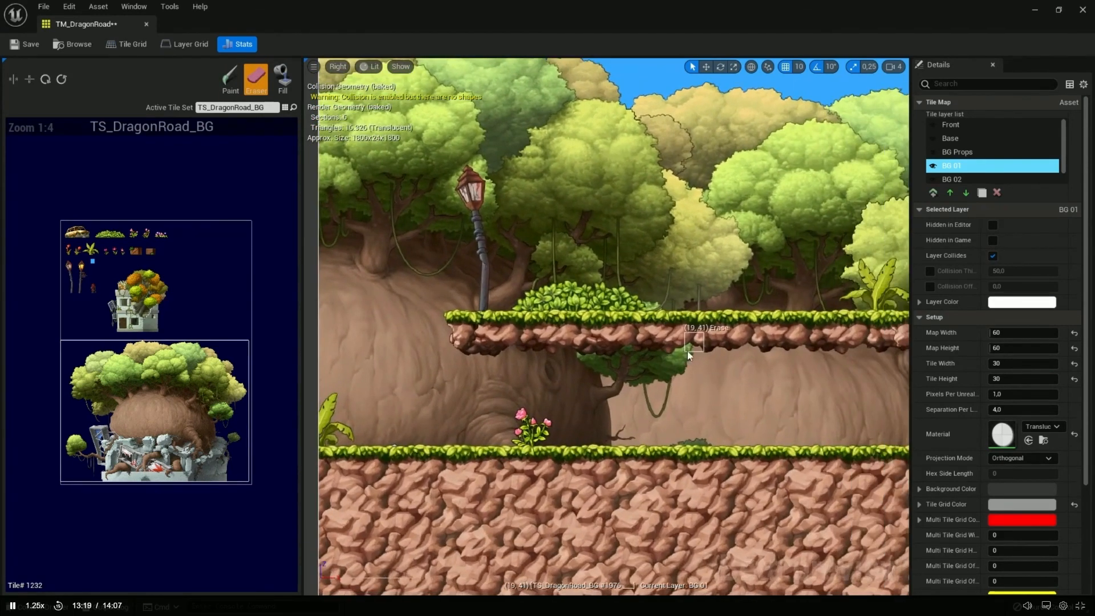
right_drag(765, 390, 489, 377)
right_drag(585, 370, 306, 354)
mouse_move(425, 264)
right_down()
mouse_move(570, 502)
mouse_move(648, 430)
mouse_move(627, 392)
mouse_move(531, 412)
mouse_move(605, 419)
right_up()
right_drag(459, 280, 748, 374)
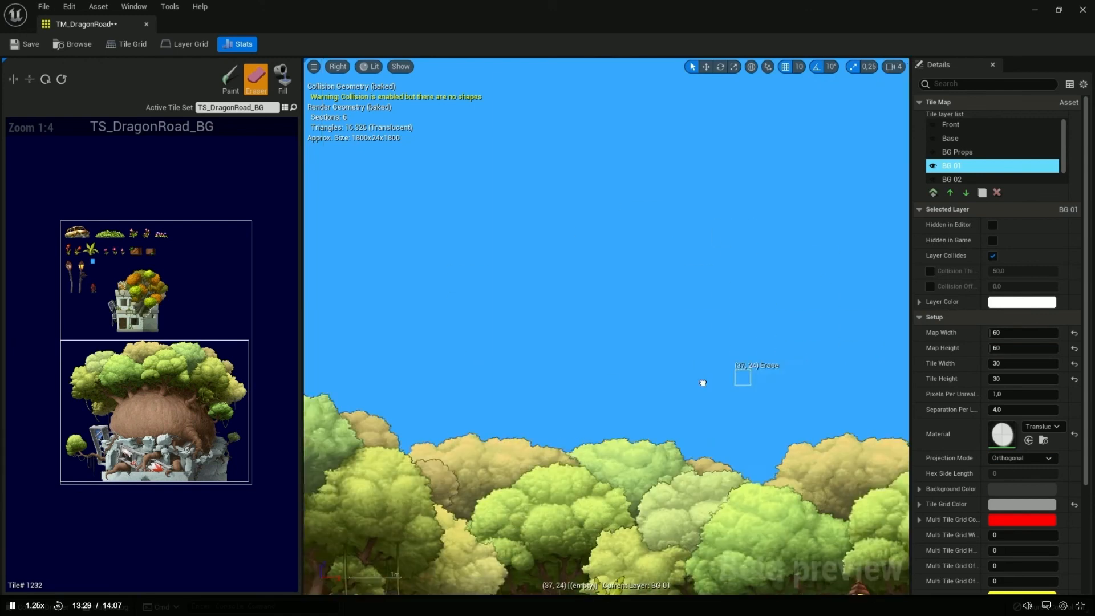
right_drag(381, 338, 660, 234)
right_drag(647, 408, 489, 283)
scroll(587, 418, up, 2)
right_drag(588, 418, 444, 345)
right_drag(682, 392, 648, 320)
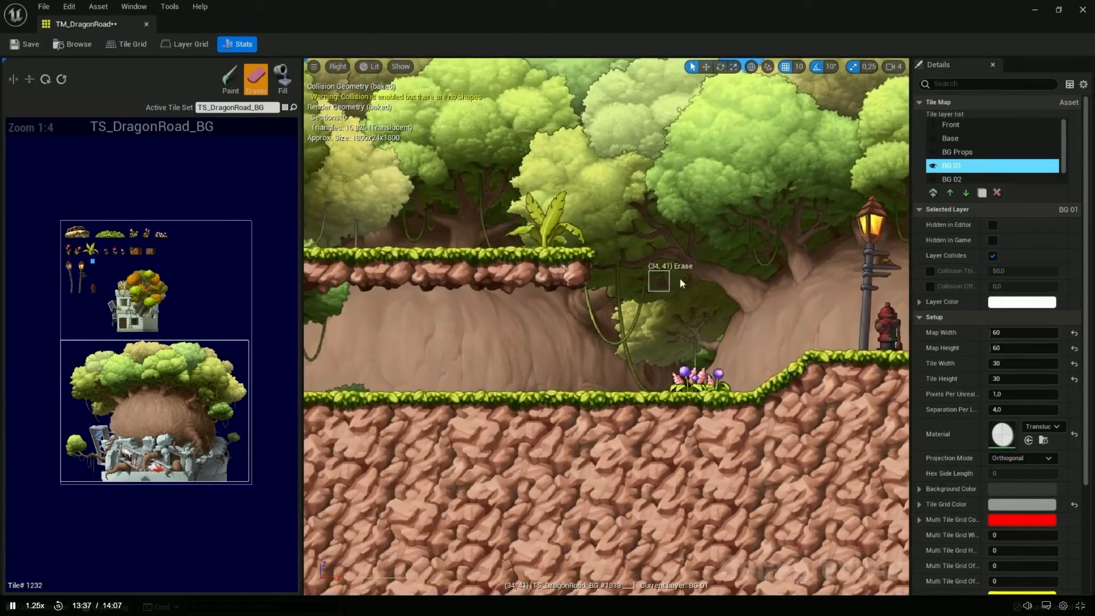
Step: Toggle the BG Props layer's visibility, select that layer, and inspect its props from the floating platform to the ruined house
click(933, 154)
click(933, 153)
click(933, 153)
click(933, 153)
click(970, 152)
right_drag(674, 244, 770, 285)
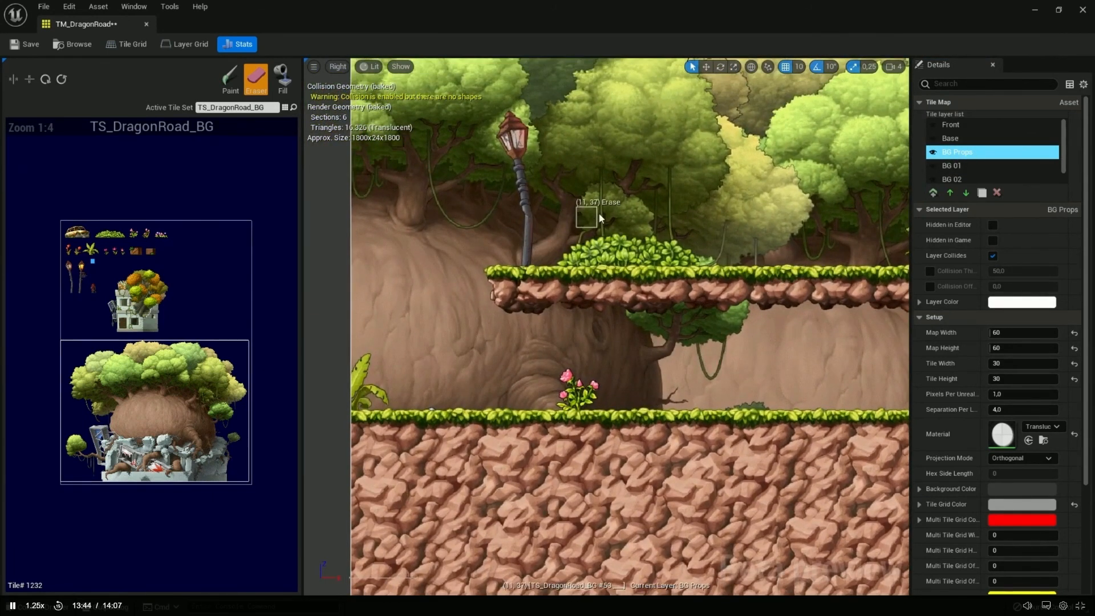
right_drag(599, 217, 496, 215)
mouse_move(478, 255)
right_down()
mouse_move(637, 236)
mouse_move(617, 276)
mouse_move(544, 289)
right_up()
right_drag(747, 286, 586, 323)
right_drag(699, 306, 433, 296)
right_drag(872, 336, 530, 329)
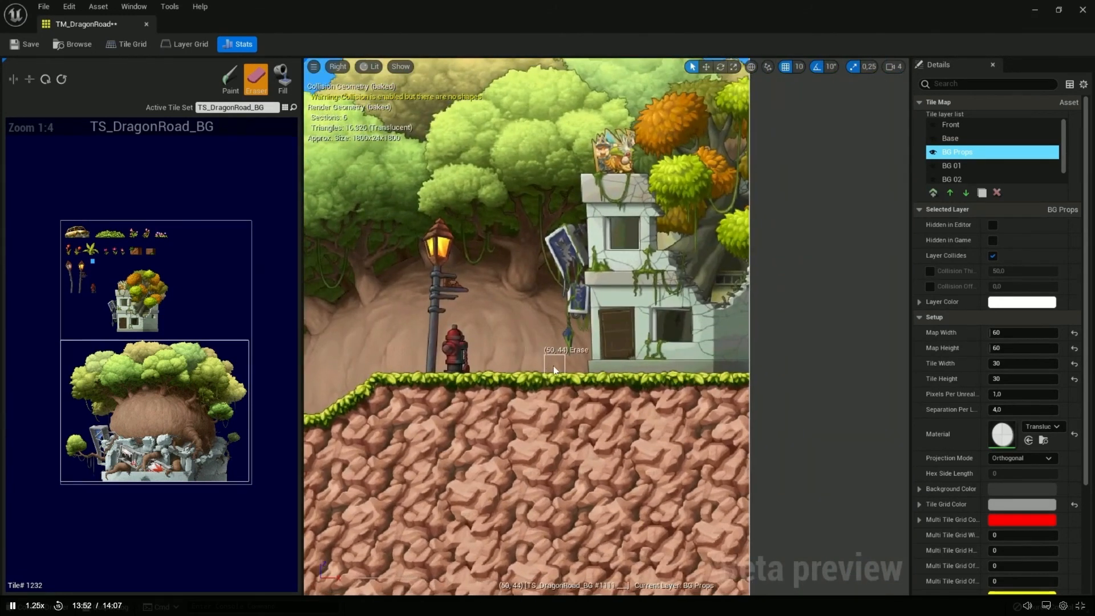
Step: Examine the lesson's BG Props layer from the ruined house and lamp back to the floating platform until the lesson ends
right_drag(553, 365, 567, 348)
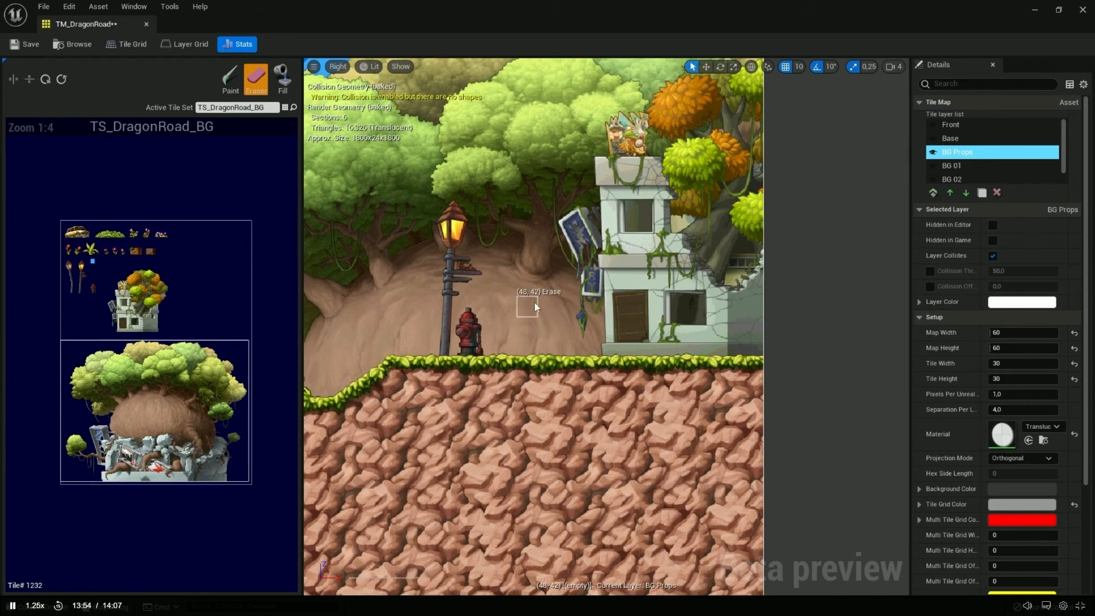
right_drag(504, 318, 1074, 329)
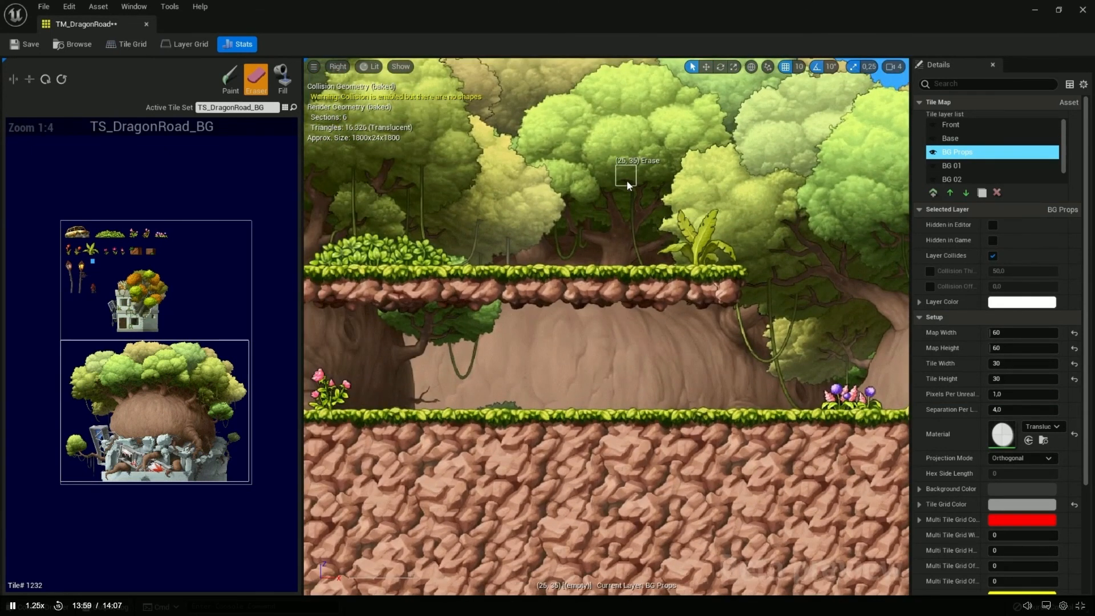
right_drag(525, 229, 595, 226)
click(43, 6)
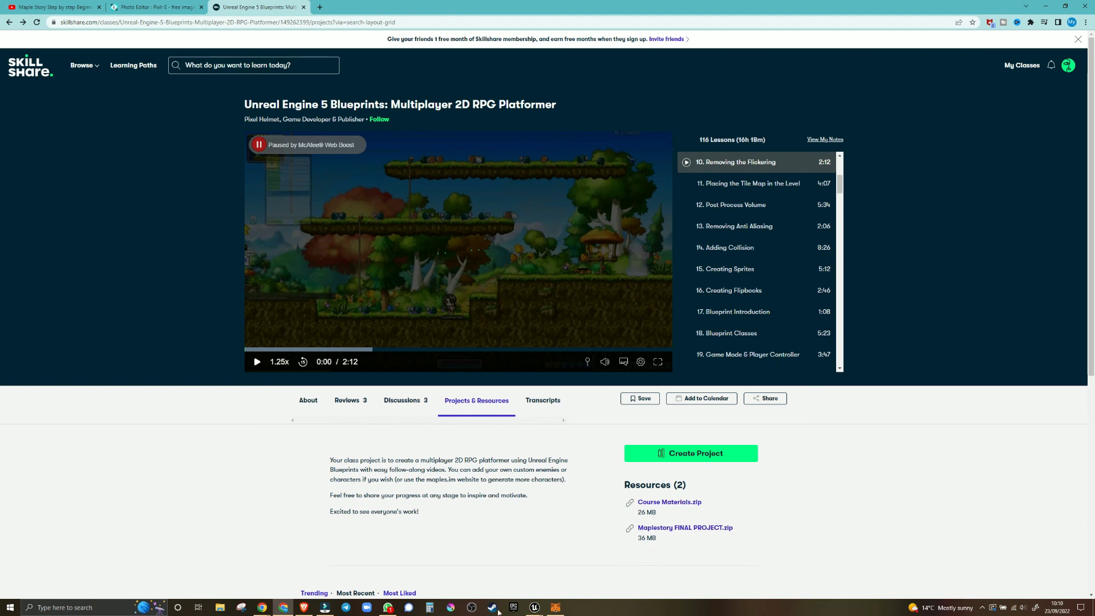
Step: Switch to the TM_dragon1 tile map in Unreal Editor and try painting the large background tree along the map's left edge on BG01
mouse_move(534, 608)
click(573, 564)
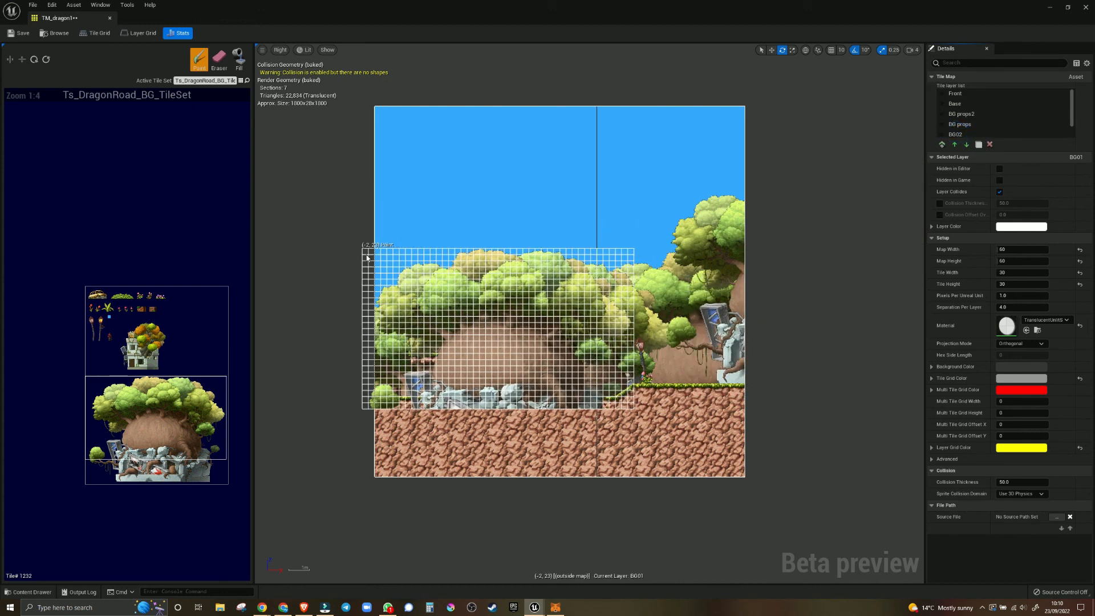
click(319, 234)
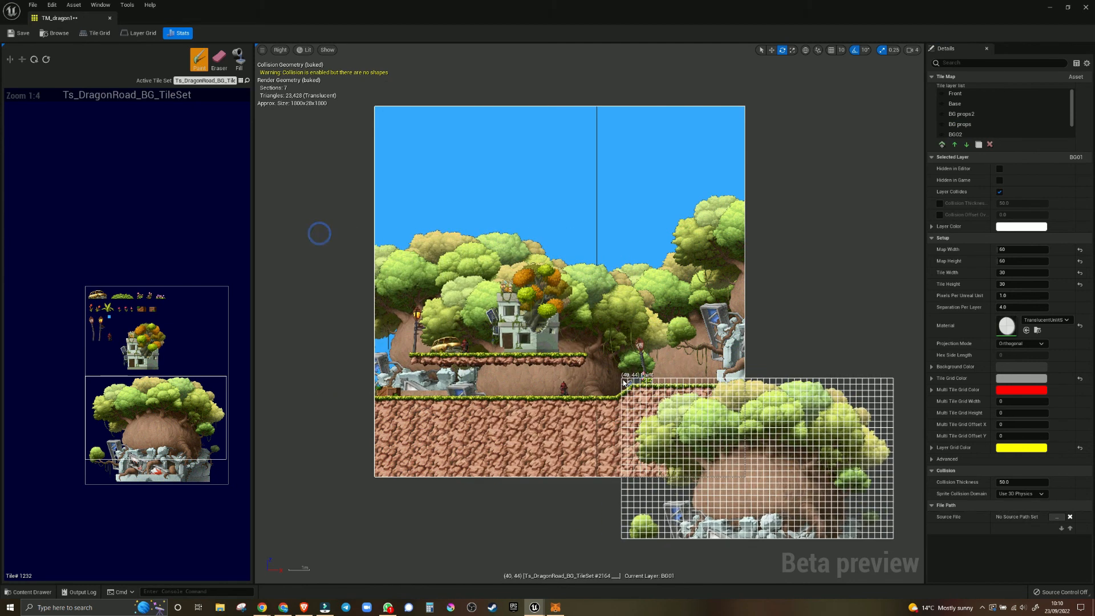
key(ctrl+z)
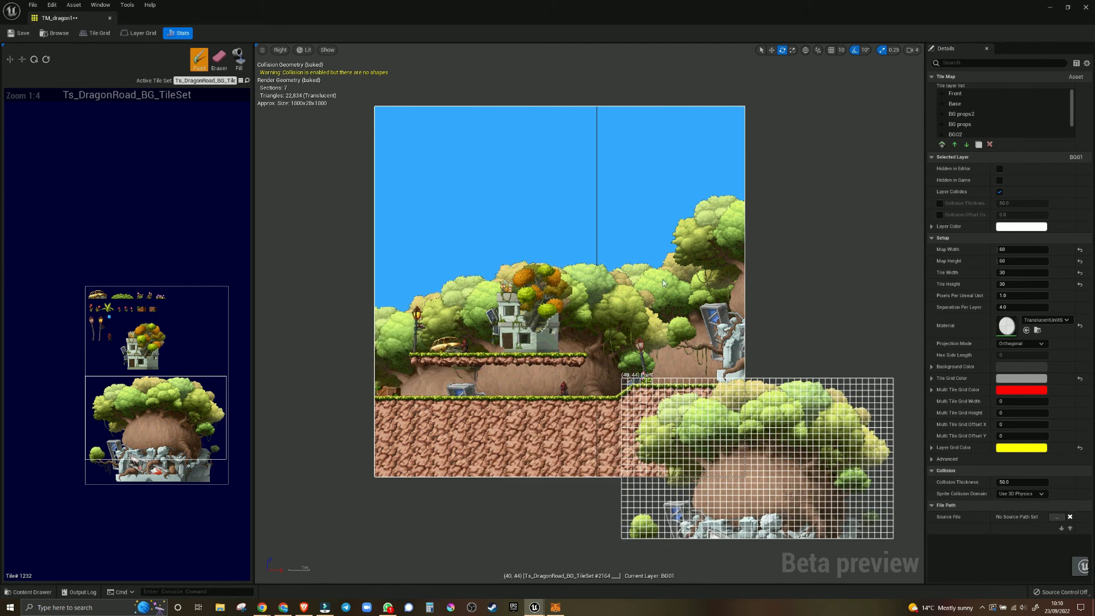
Step: Select the BG02 layer and try painting the large background tree along the map's left edge on it
click(952, 134)
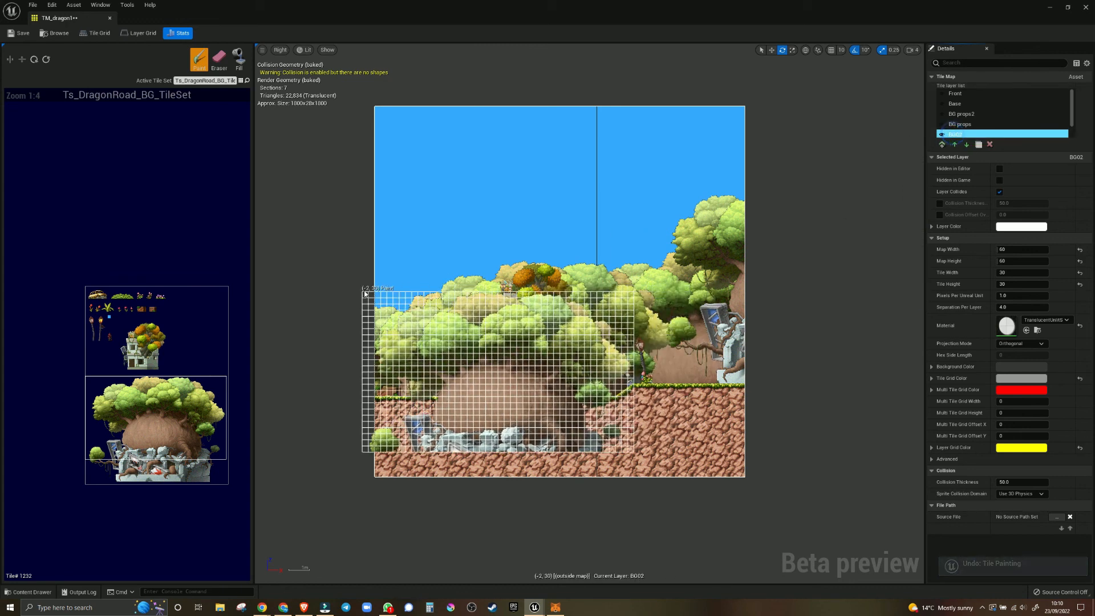
click(320, 266)
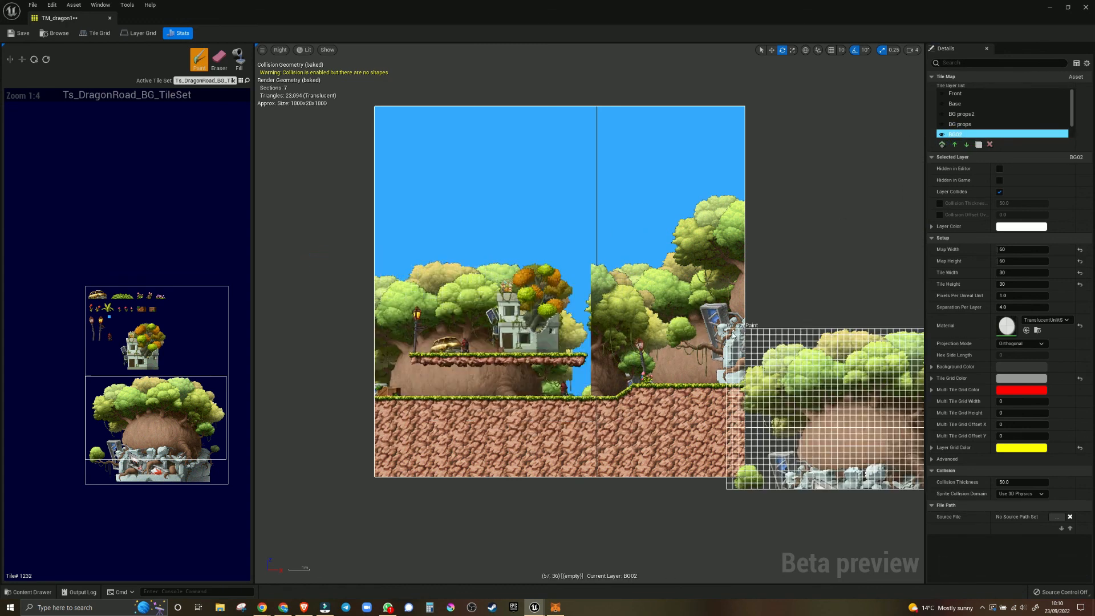
key(ctrl+z)
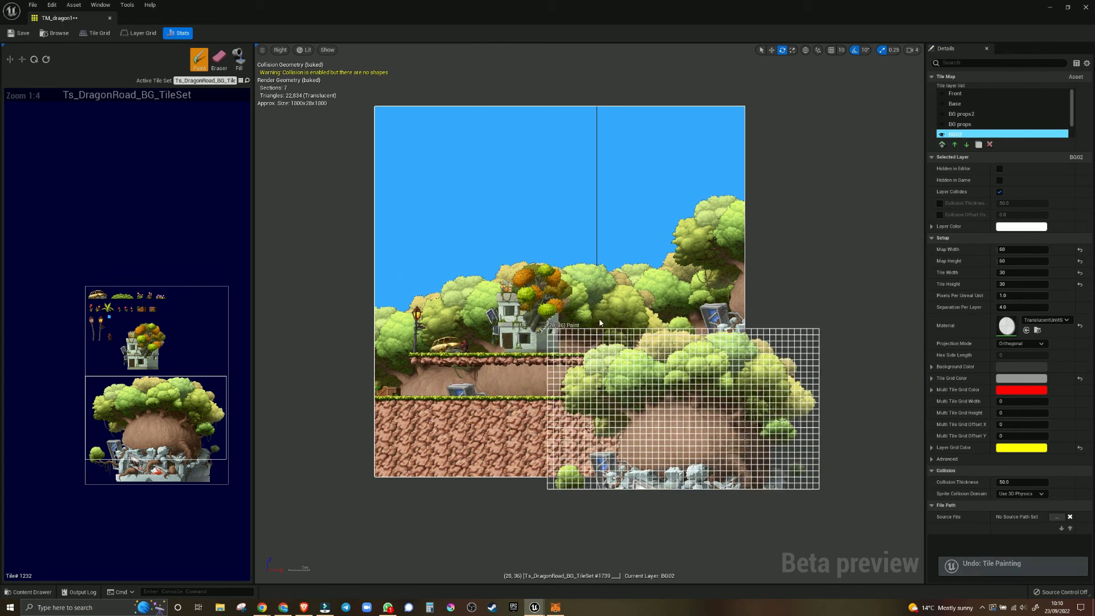
Step: Toggle the BG02 layer's visibility to check its trees and move the layer down one place, behind BG01
click(941, 136)
click(941, 136)
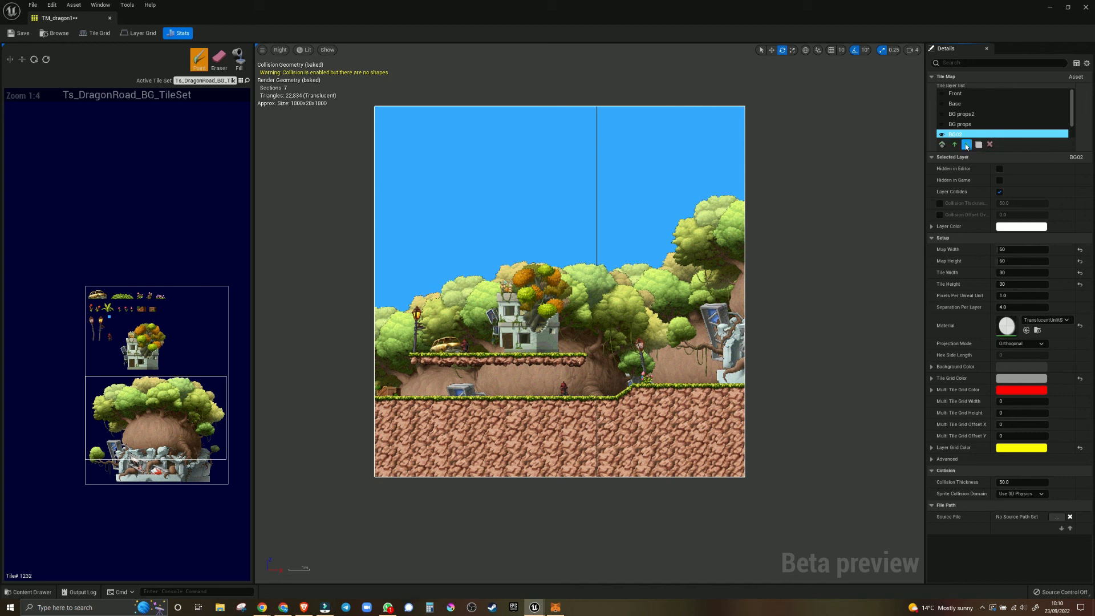
click(967, 144)
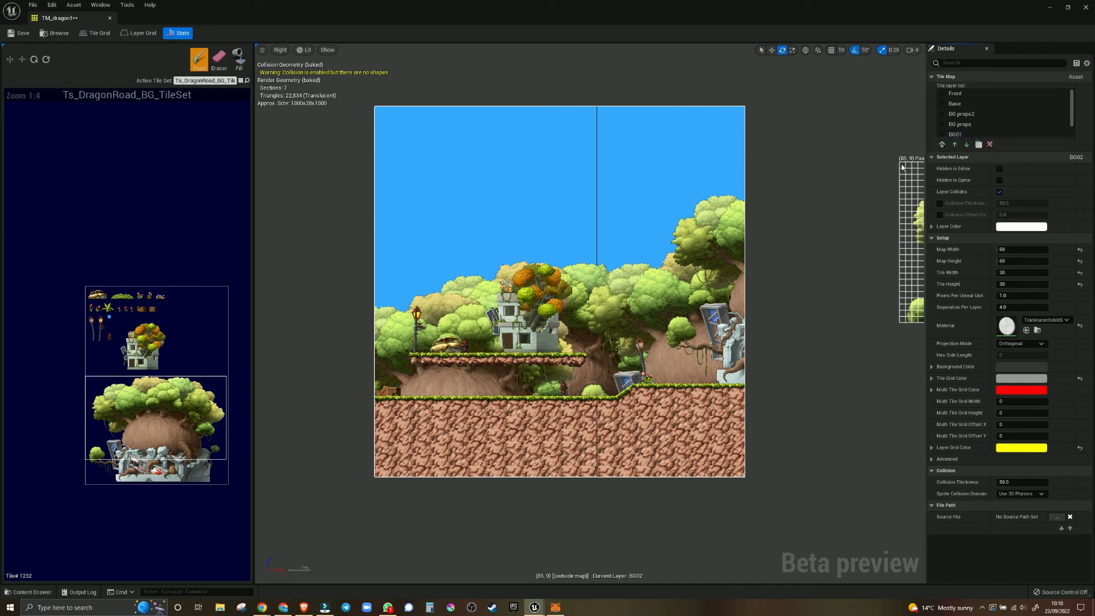
Step: Examine the layered scene around the ruined house, floating platform and tree skyline with the large trees in the new layer order
scroll(494, 292, up, 5)
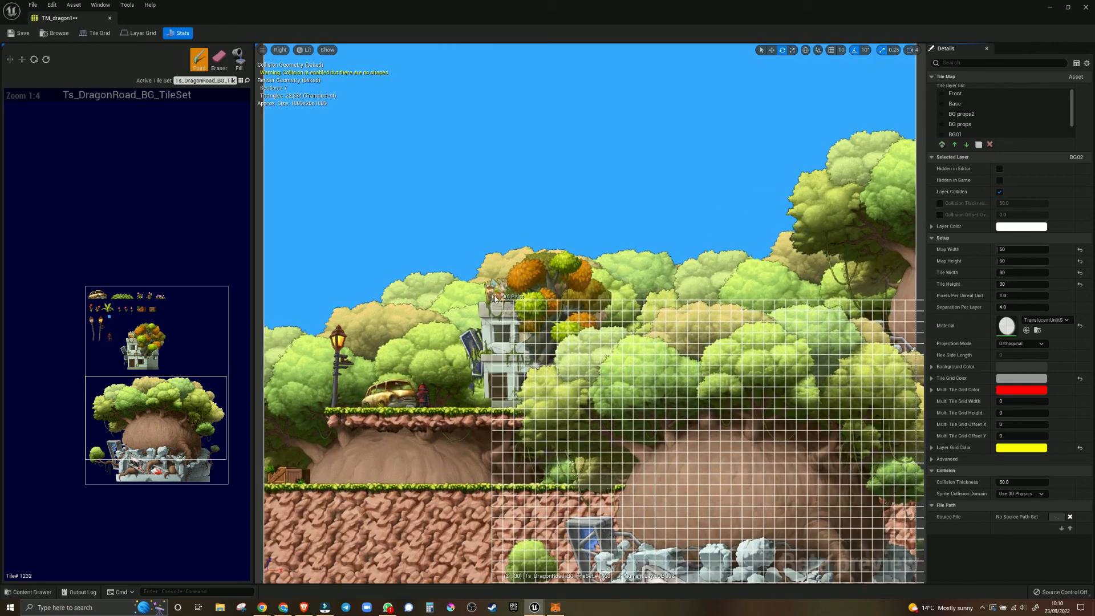
scroll(494, 292, up, 3)
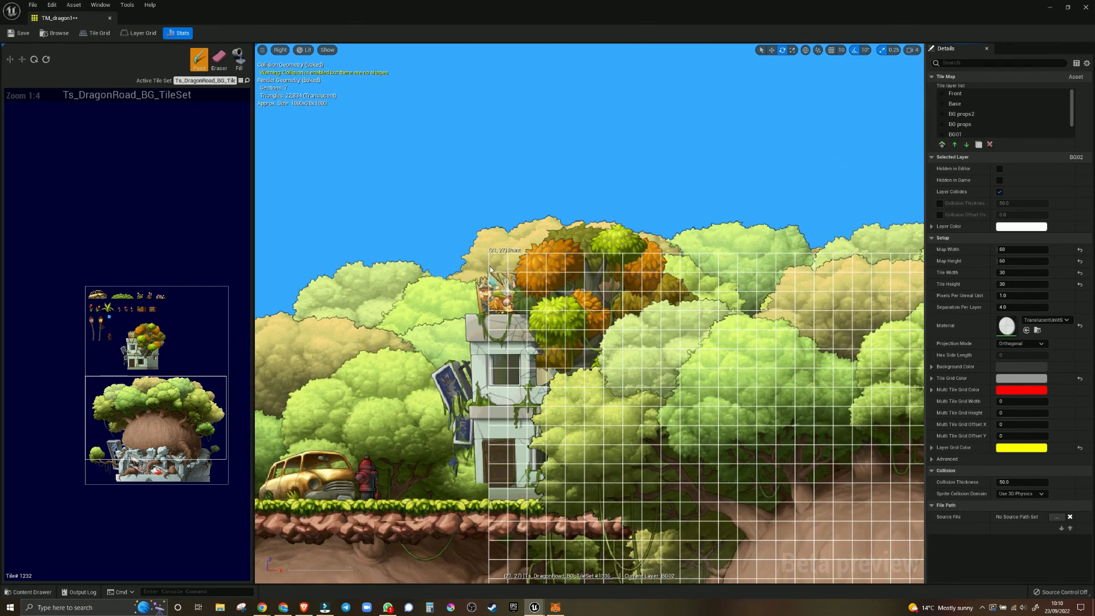
click(489, 304)
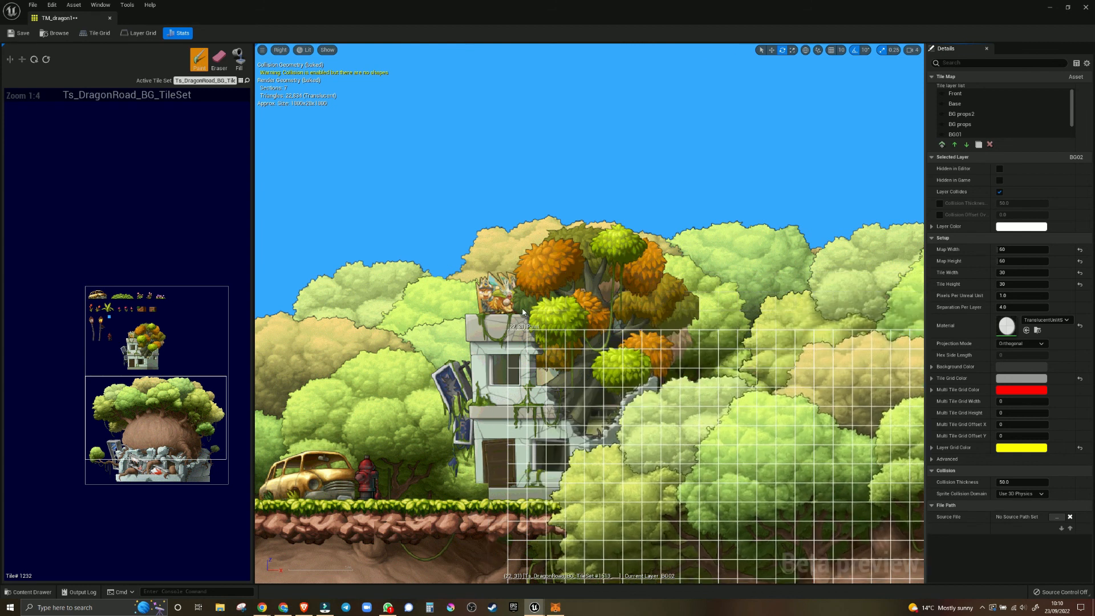
scroll(699, 381, down, 4)
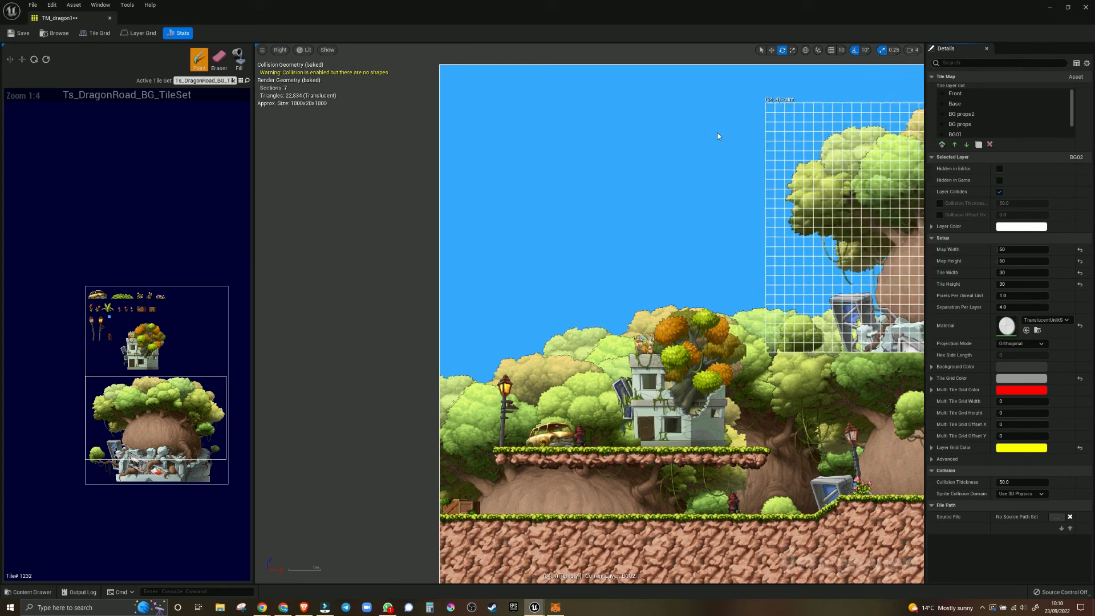
scroll(716, 135, down, 1)
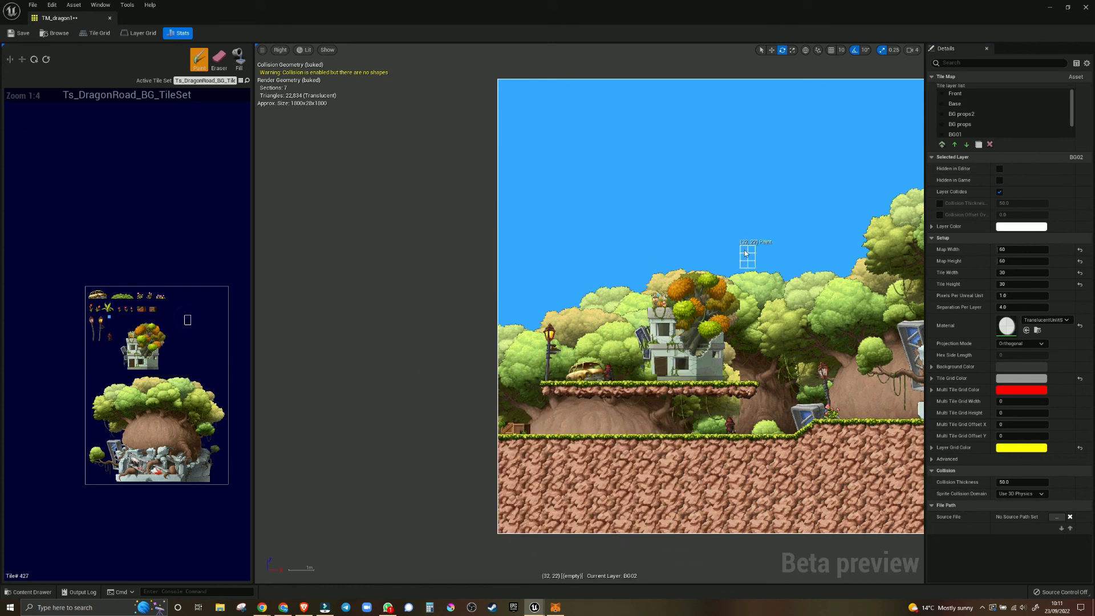
scroll(743, 252, down, 1)
right_drag(724, 226, 579, 224)
scroll(551, 227, up, 2)
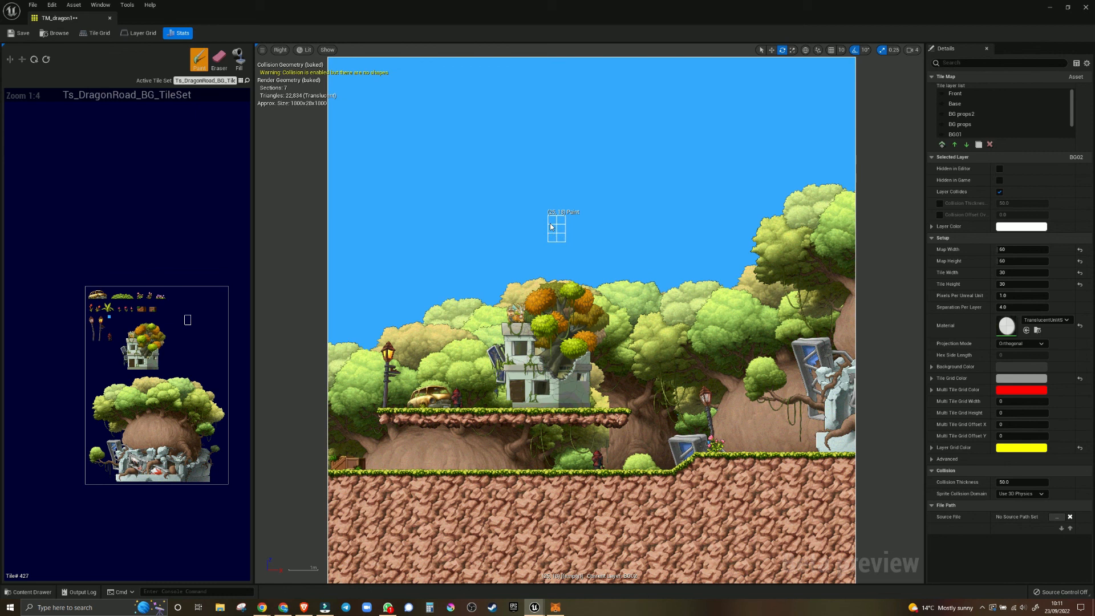